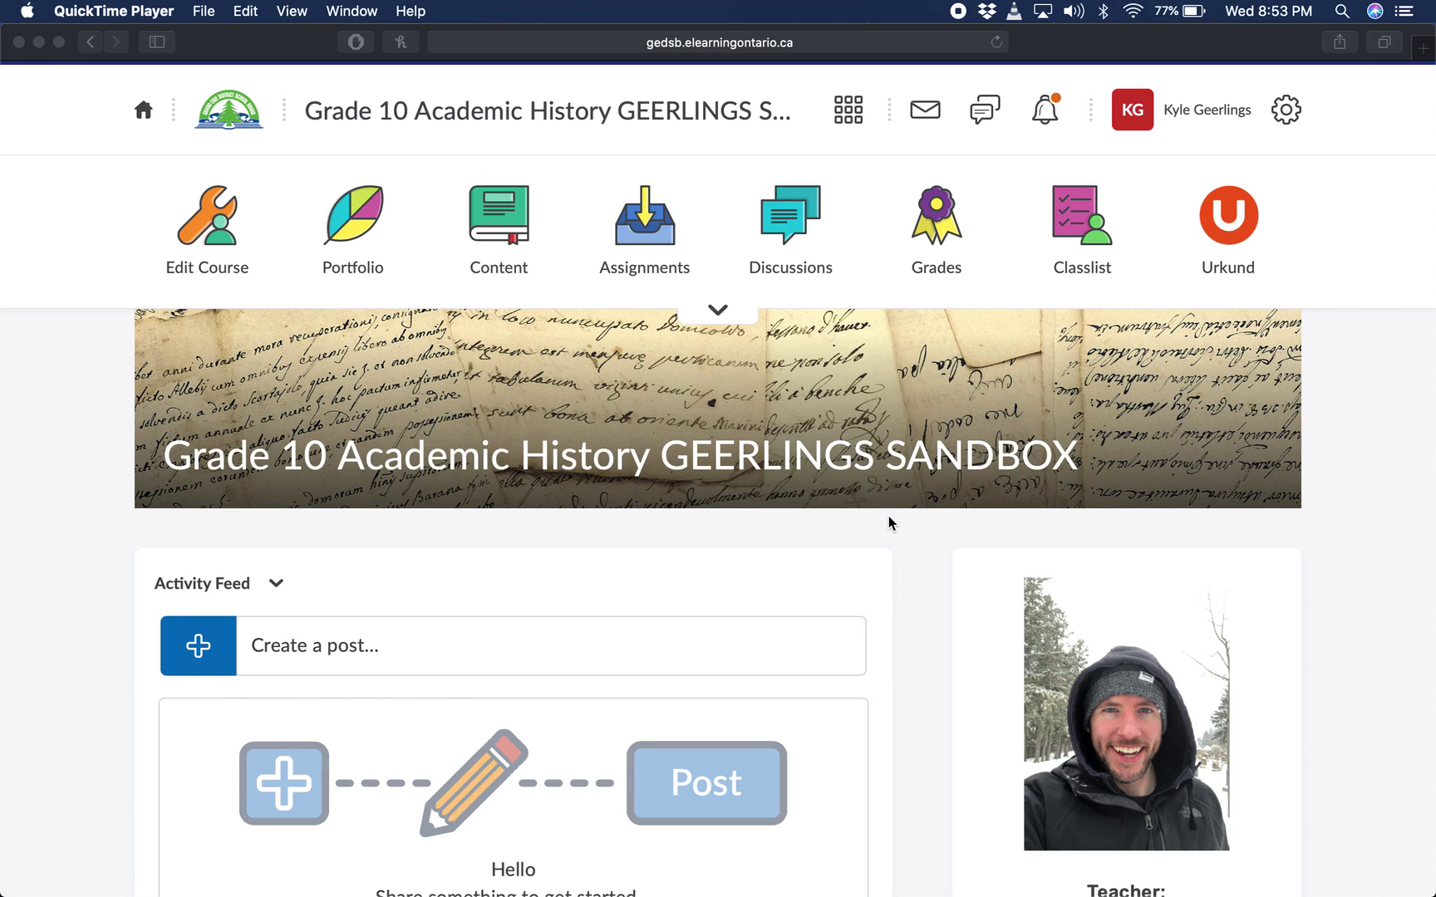
Switch to the Microsoft Teams window and shift it slightly left
key(ctrl+Up)
click(1003, 586)
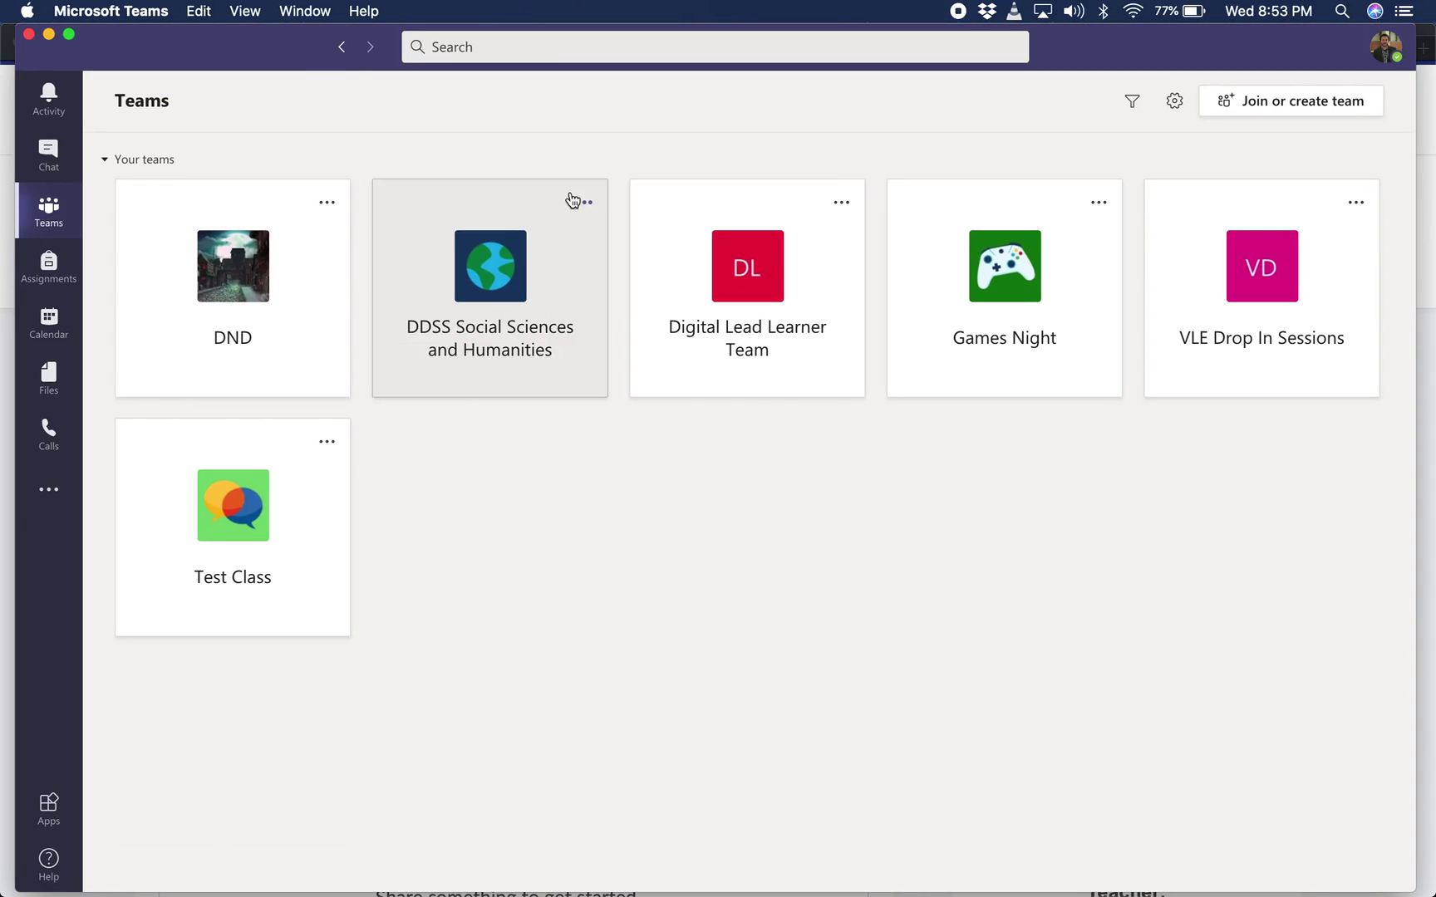
drag(296, 52, 287, 52)
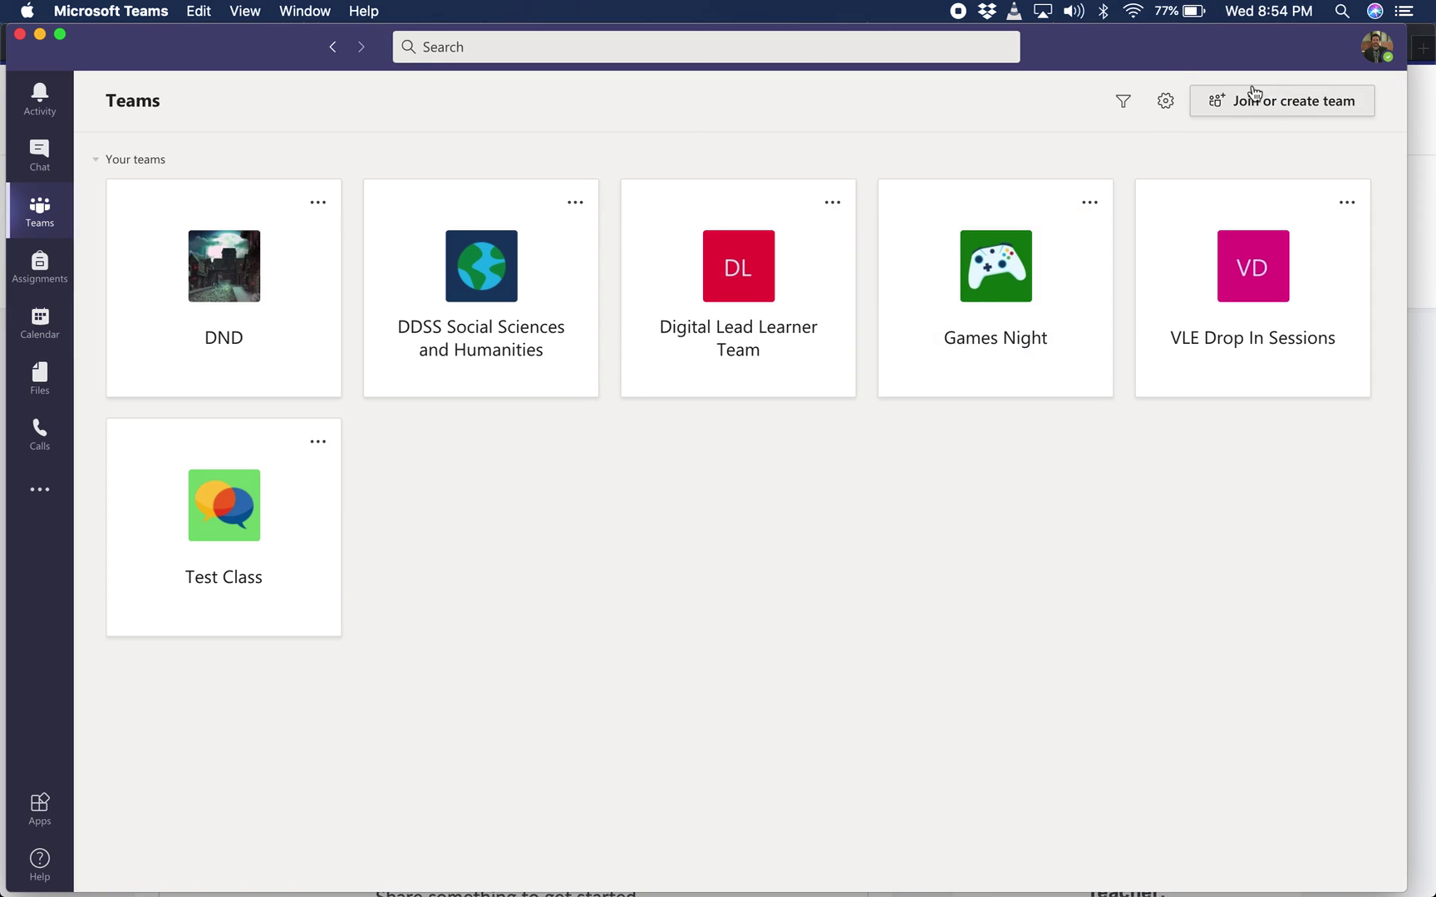
From Join or create team, start a Class team named 'CHC2D - Quad 1'
click(1282, 103)
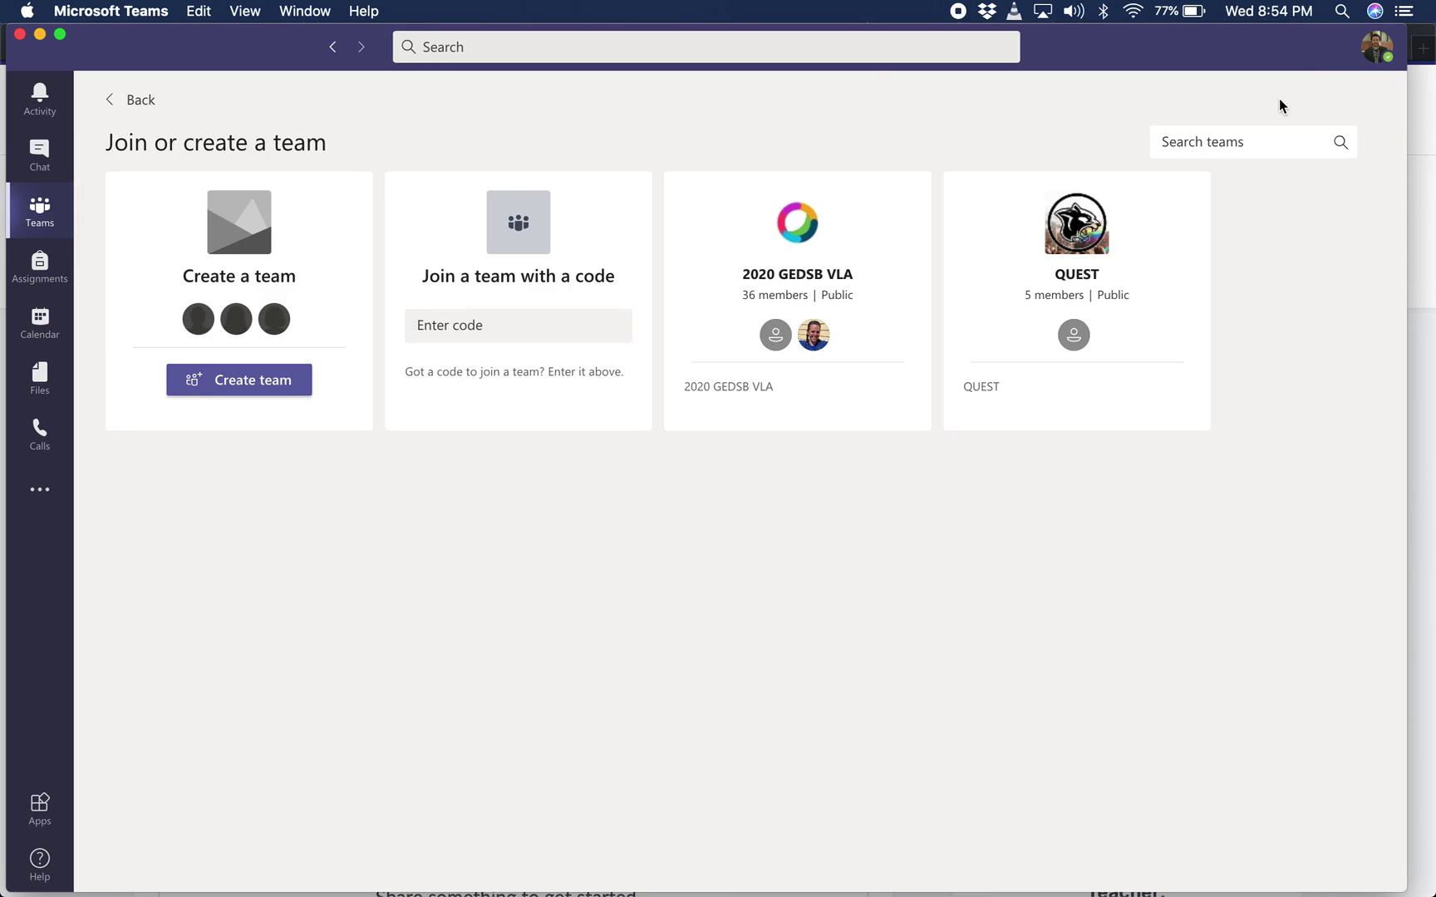
click(254, 387)
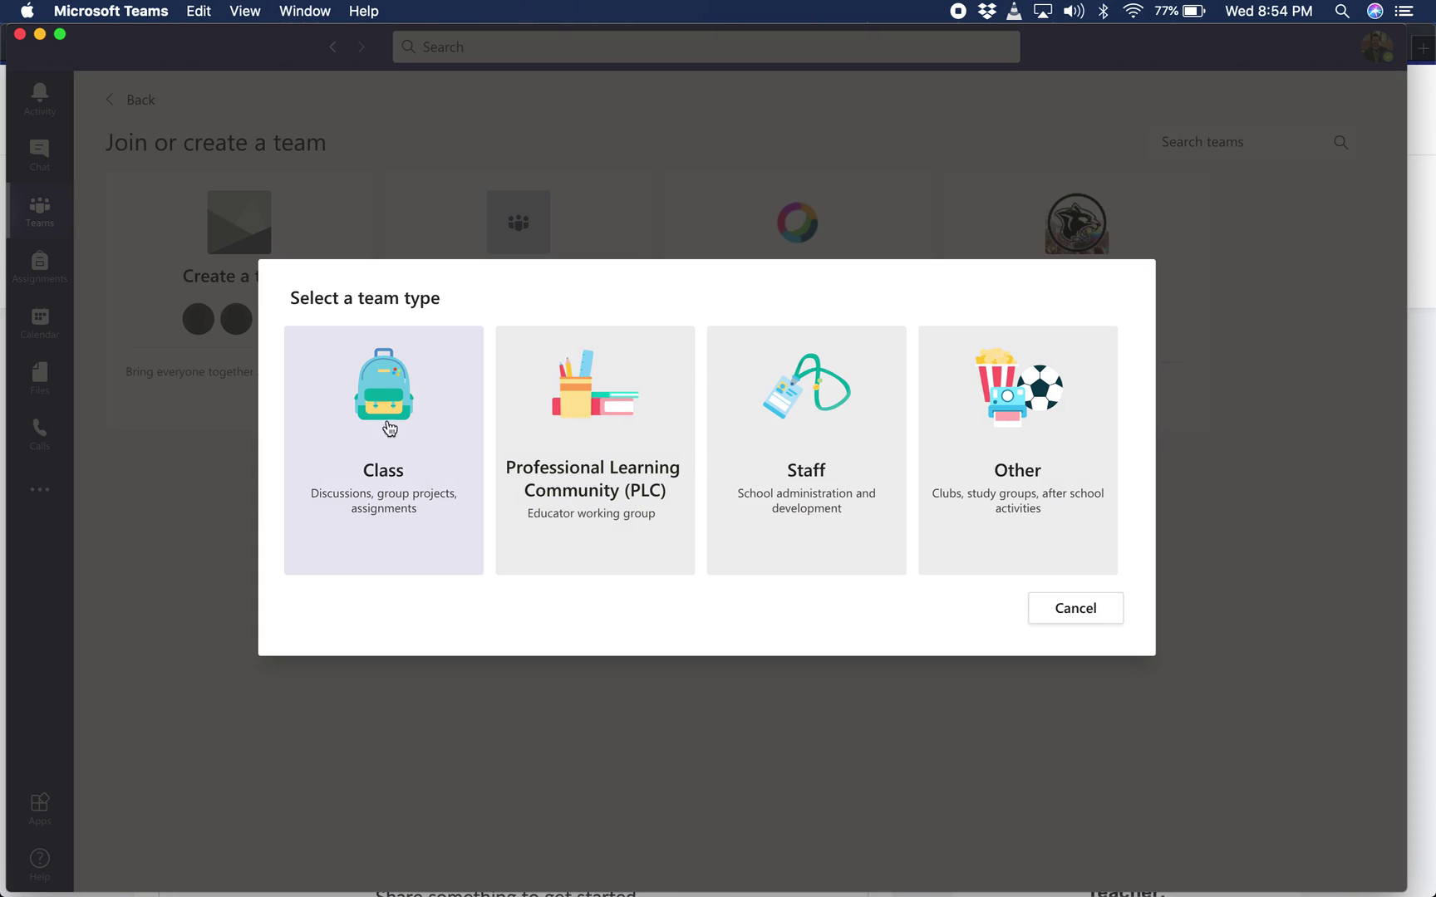
click(374, 444)
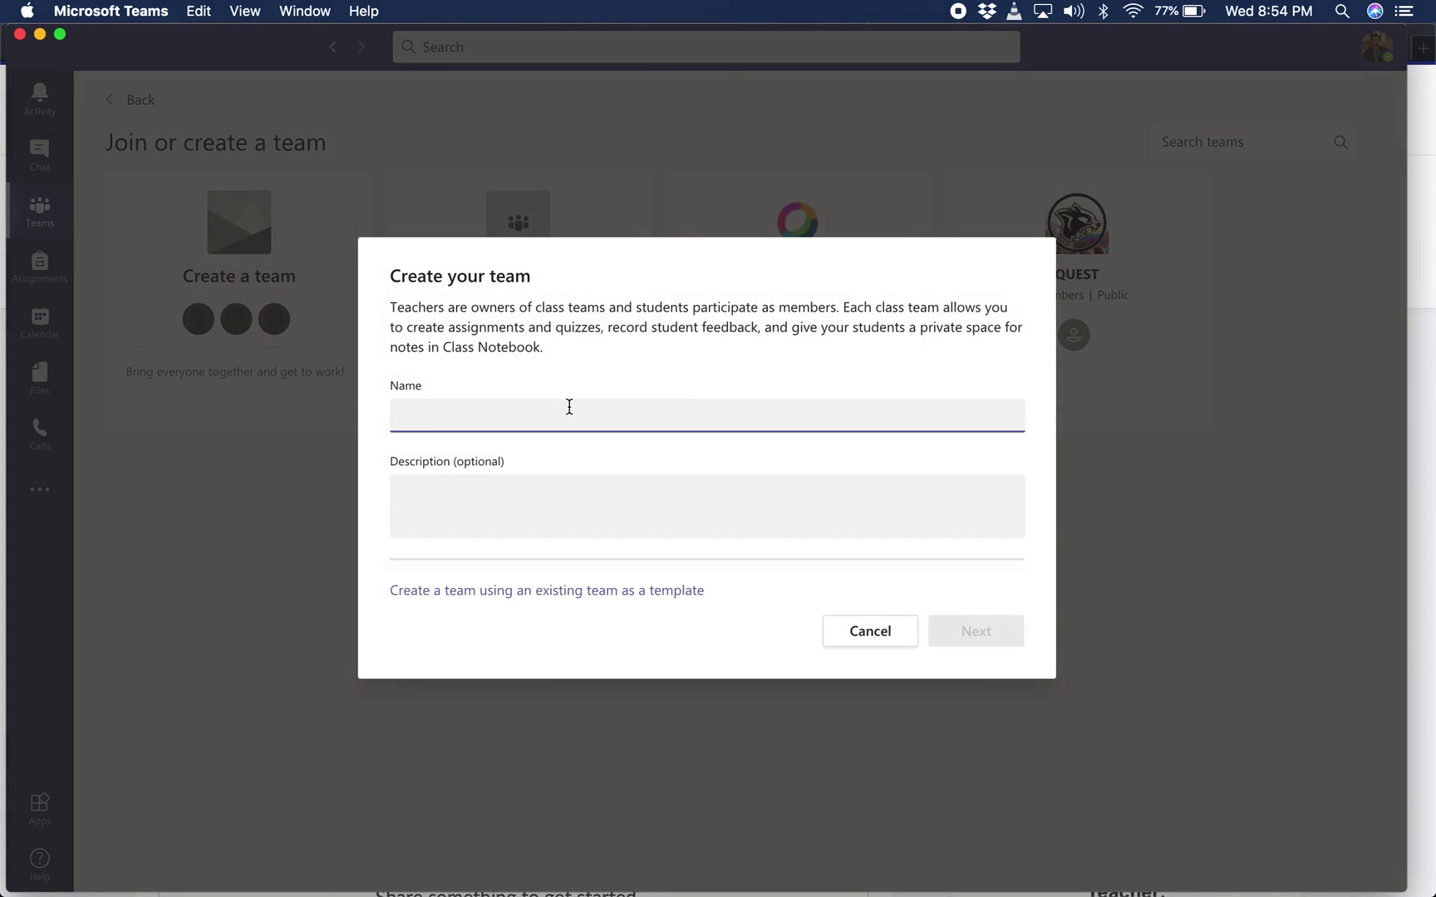
text(CHC2D -)
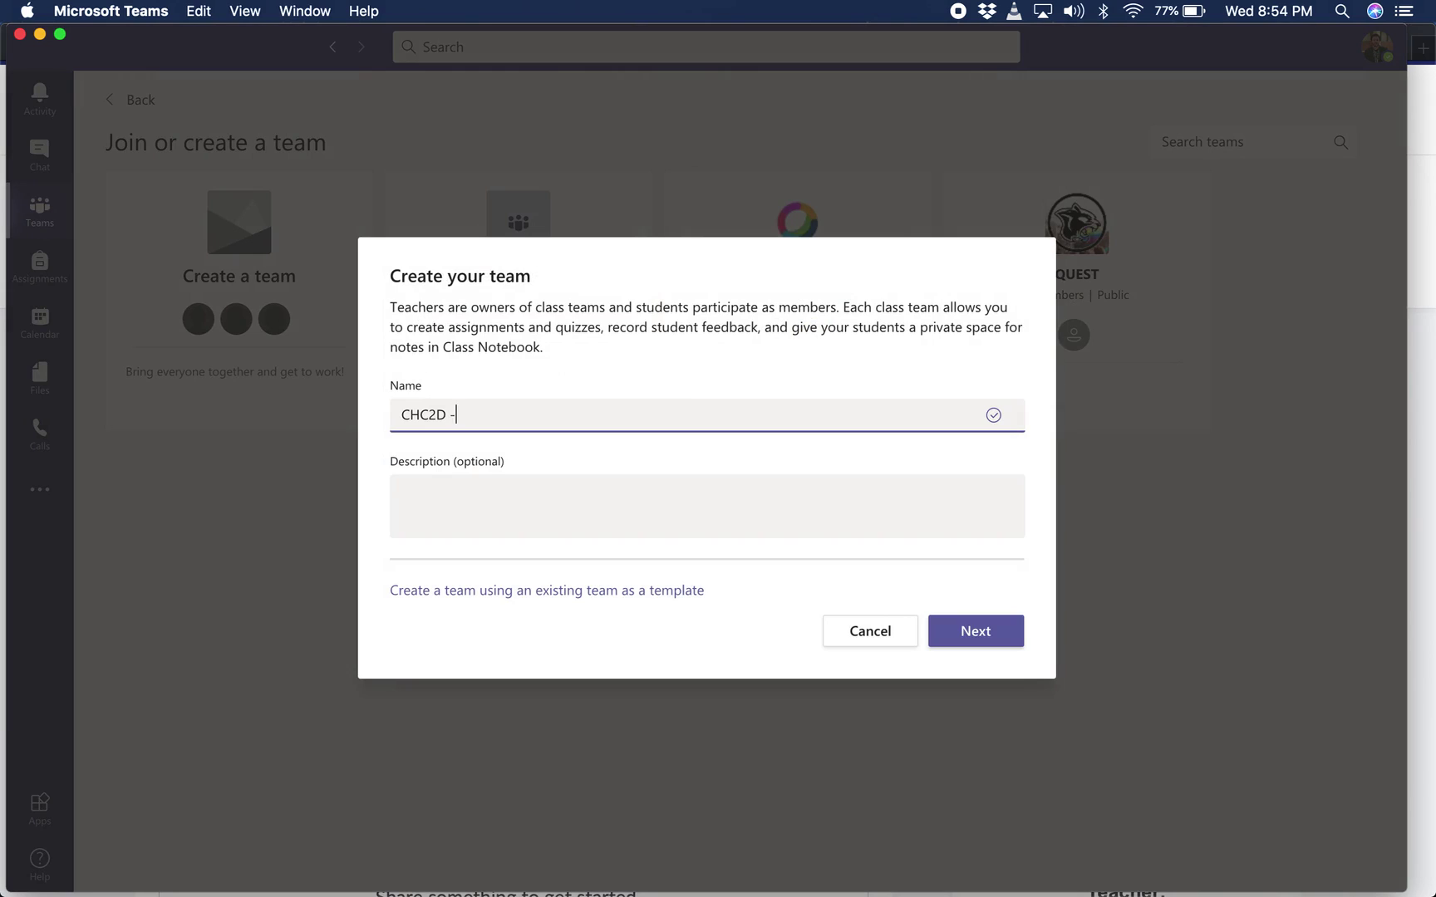
text( Quad 1)
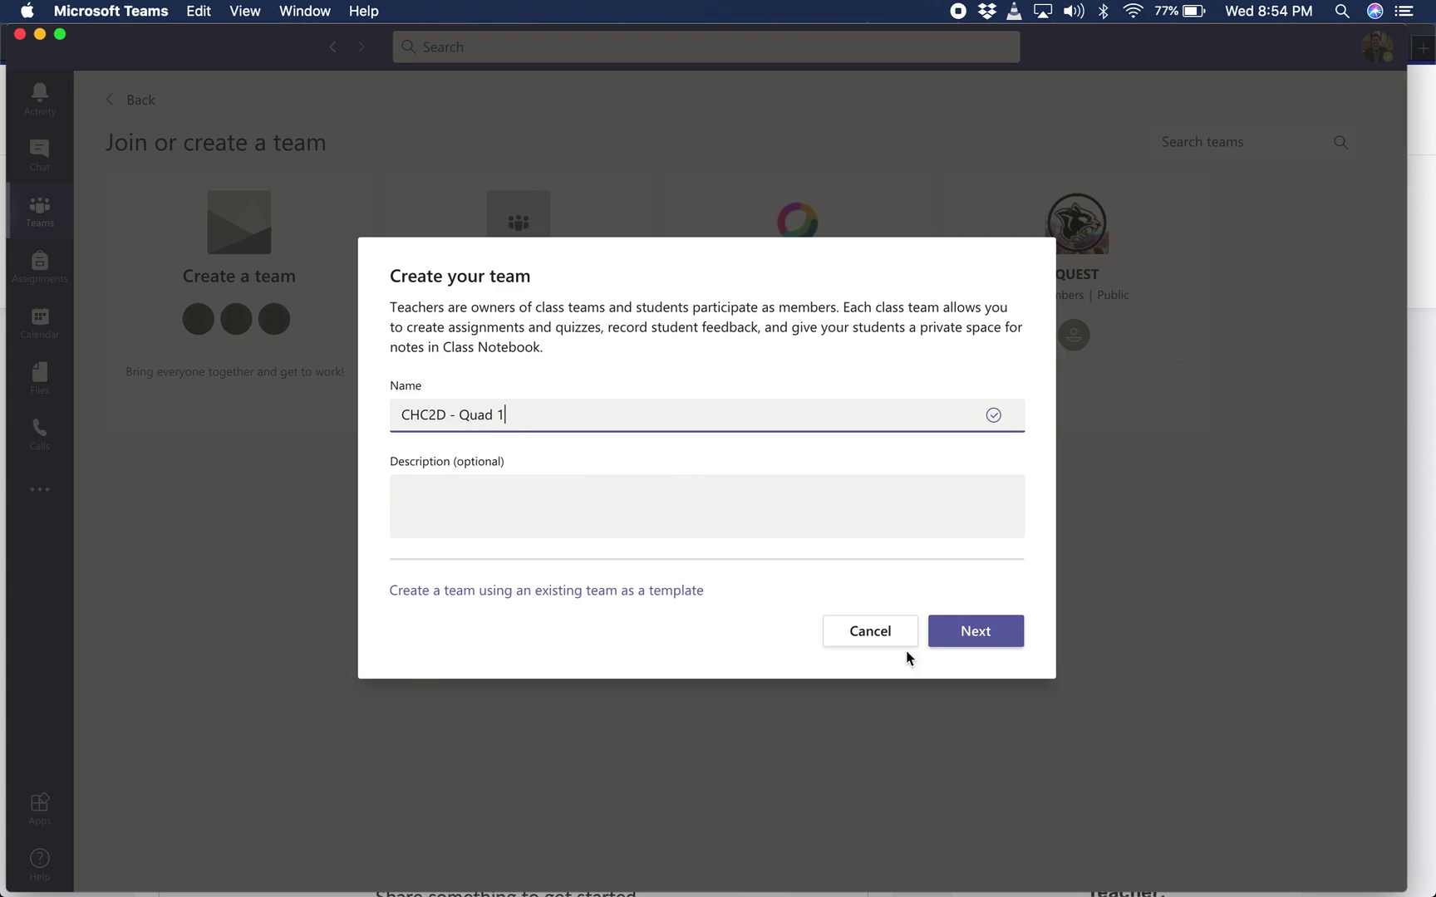
Create the CHC2D - Quad 1 team, add one student found by name search, then close
click(979, 632)
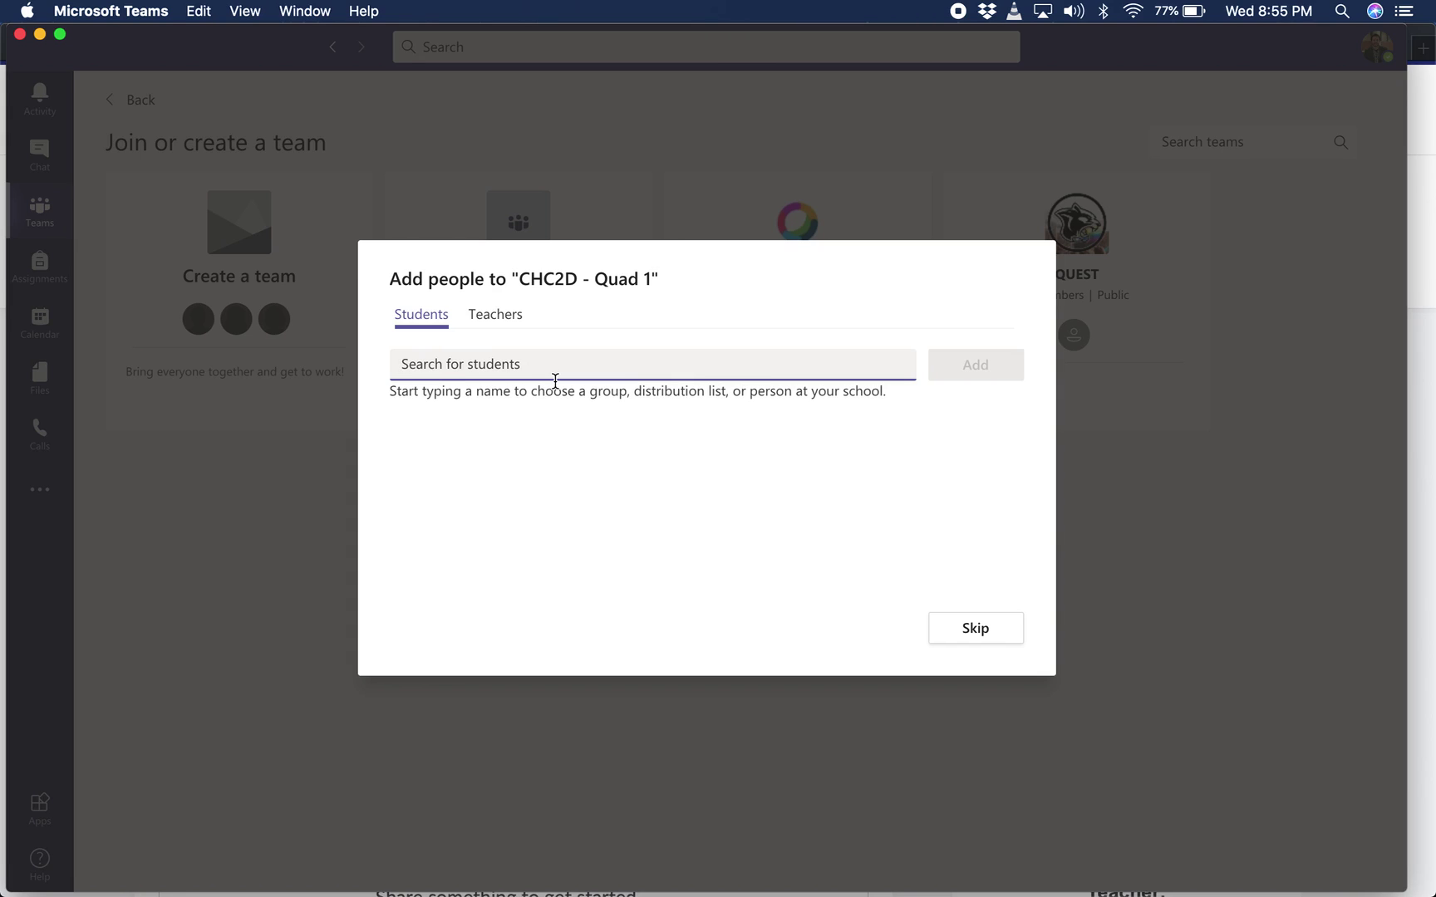
text(Kath)
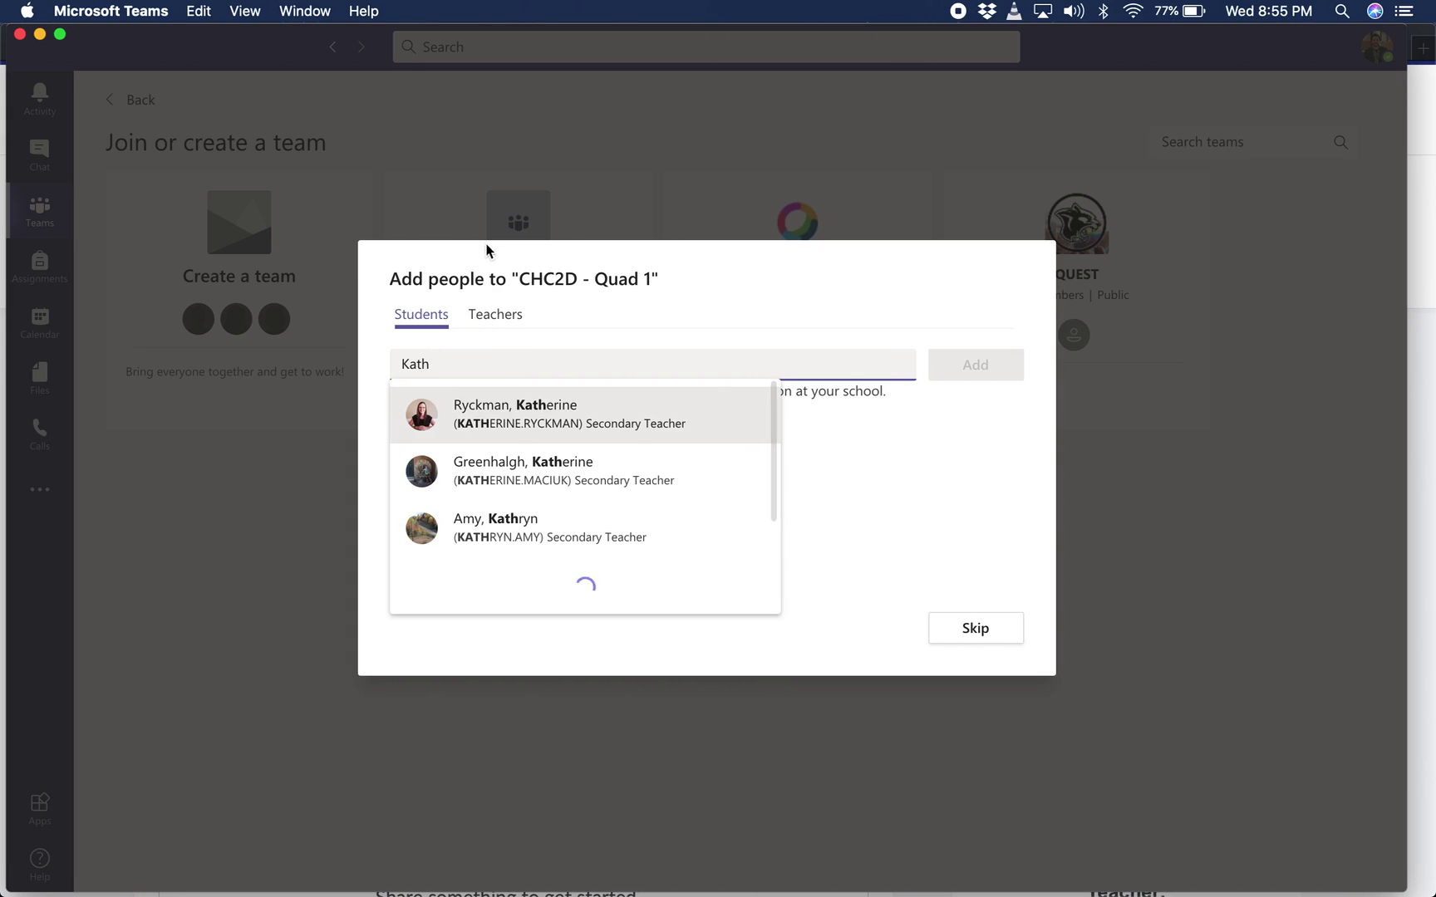
click(499, 414)
click(978, 365)
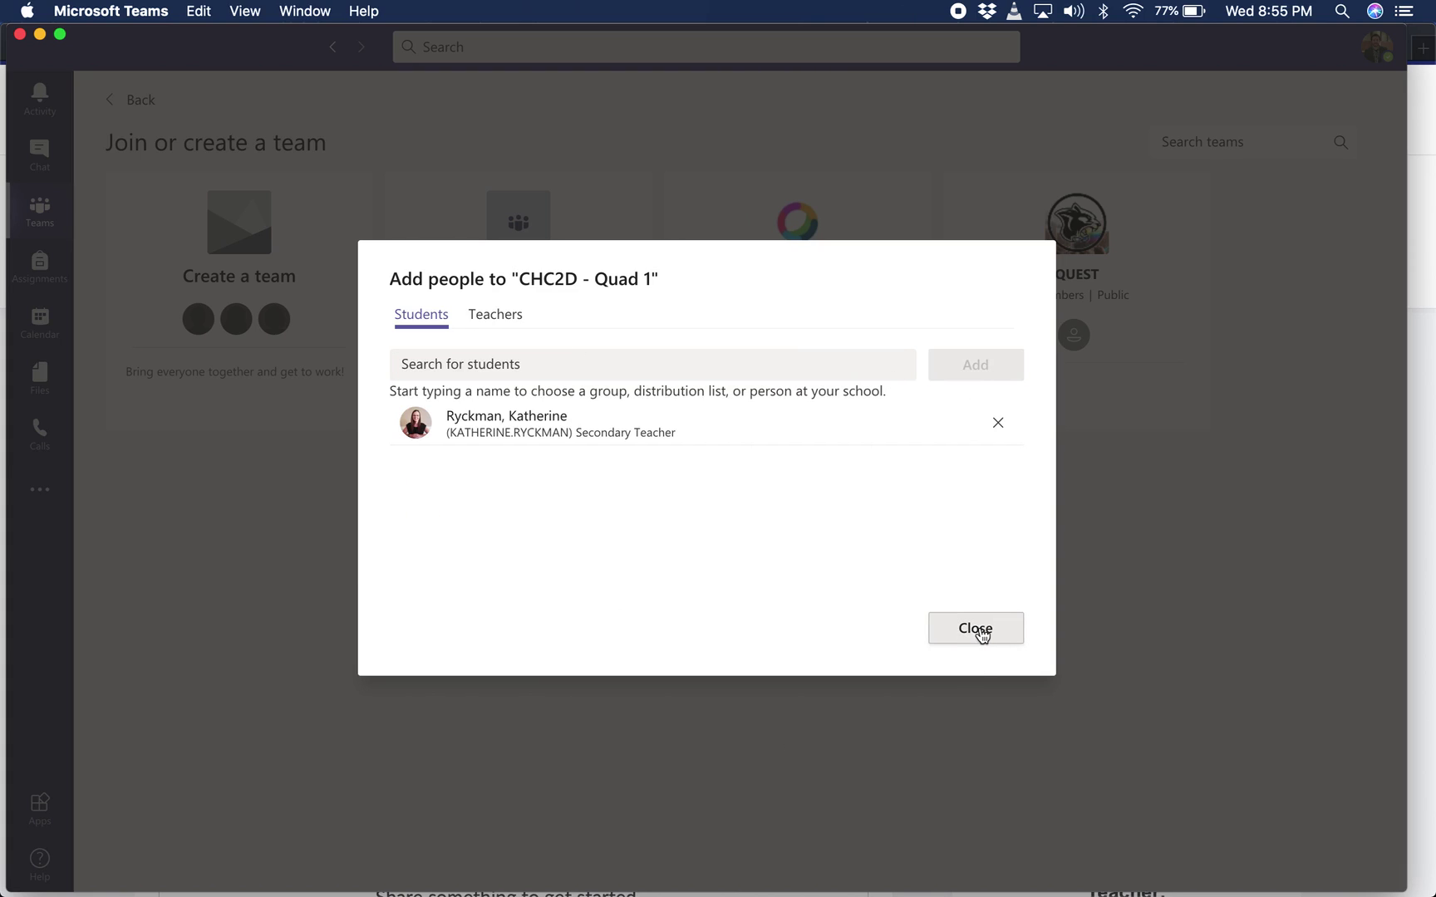
click(972, 632)
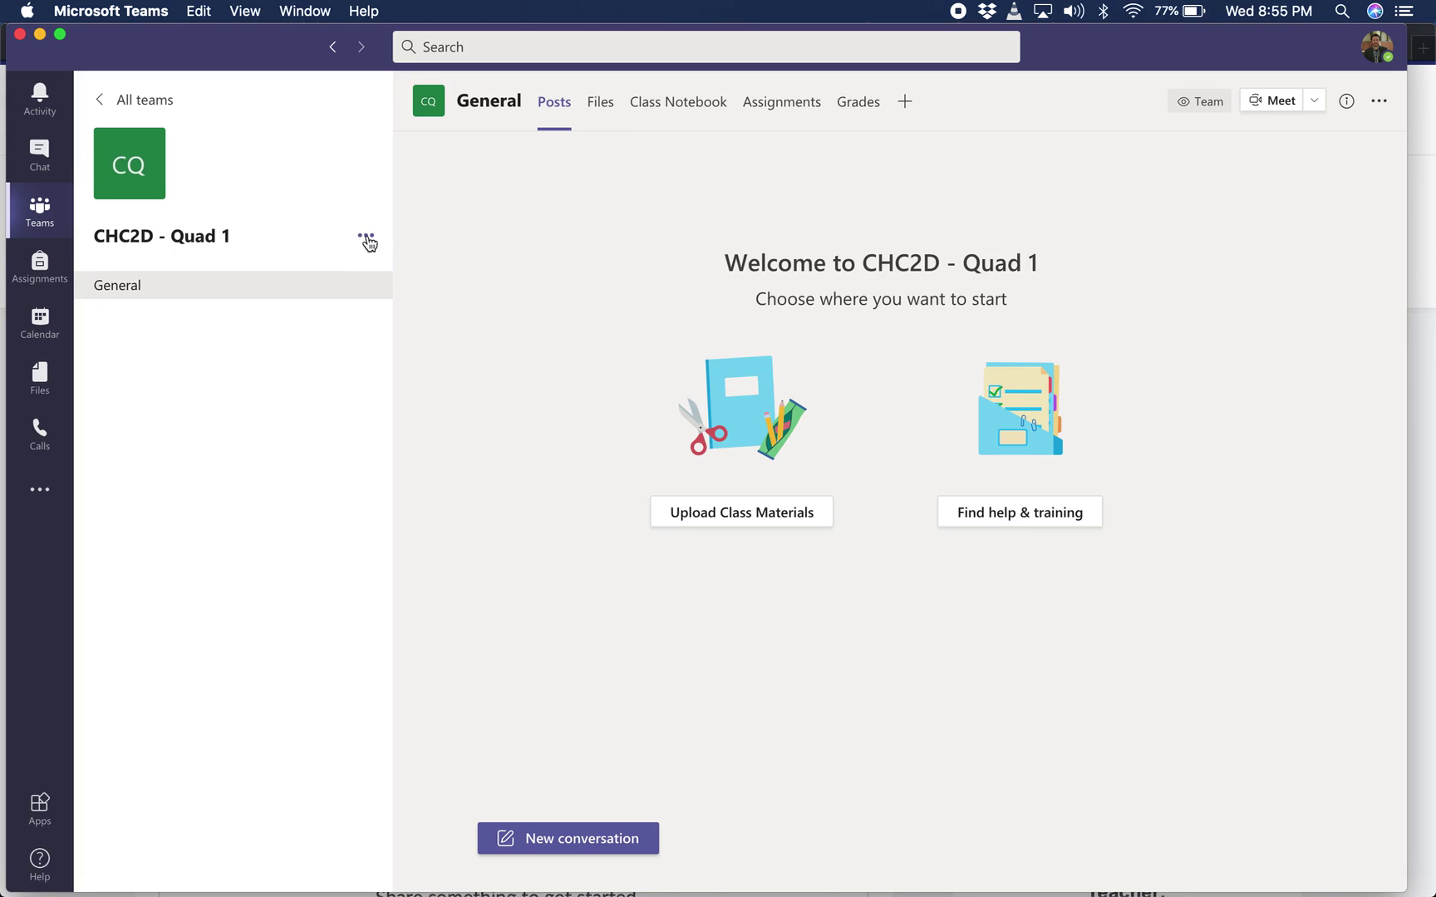
Copy the CHC2D - Quad 1 team's link from Get link to team
click(365, 241)
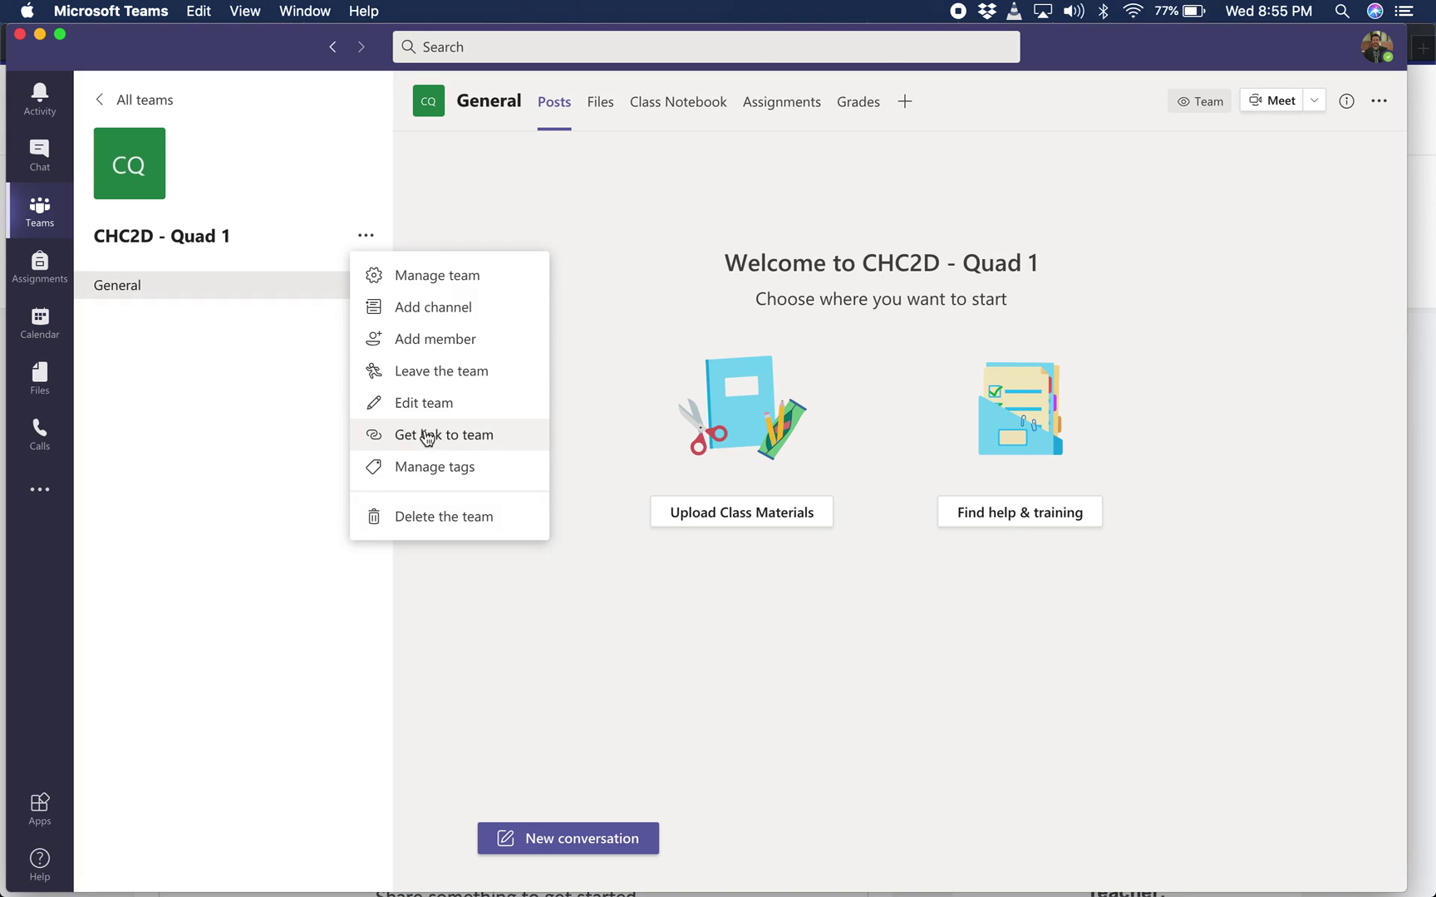
click(430, 442)
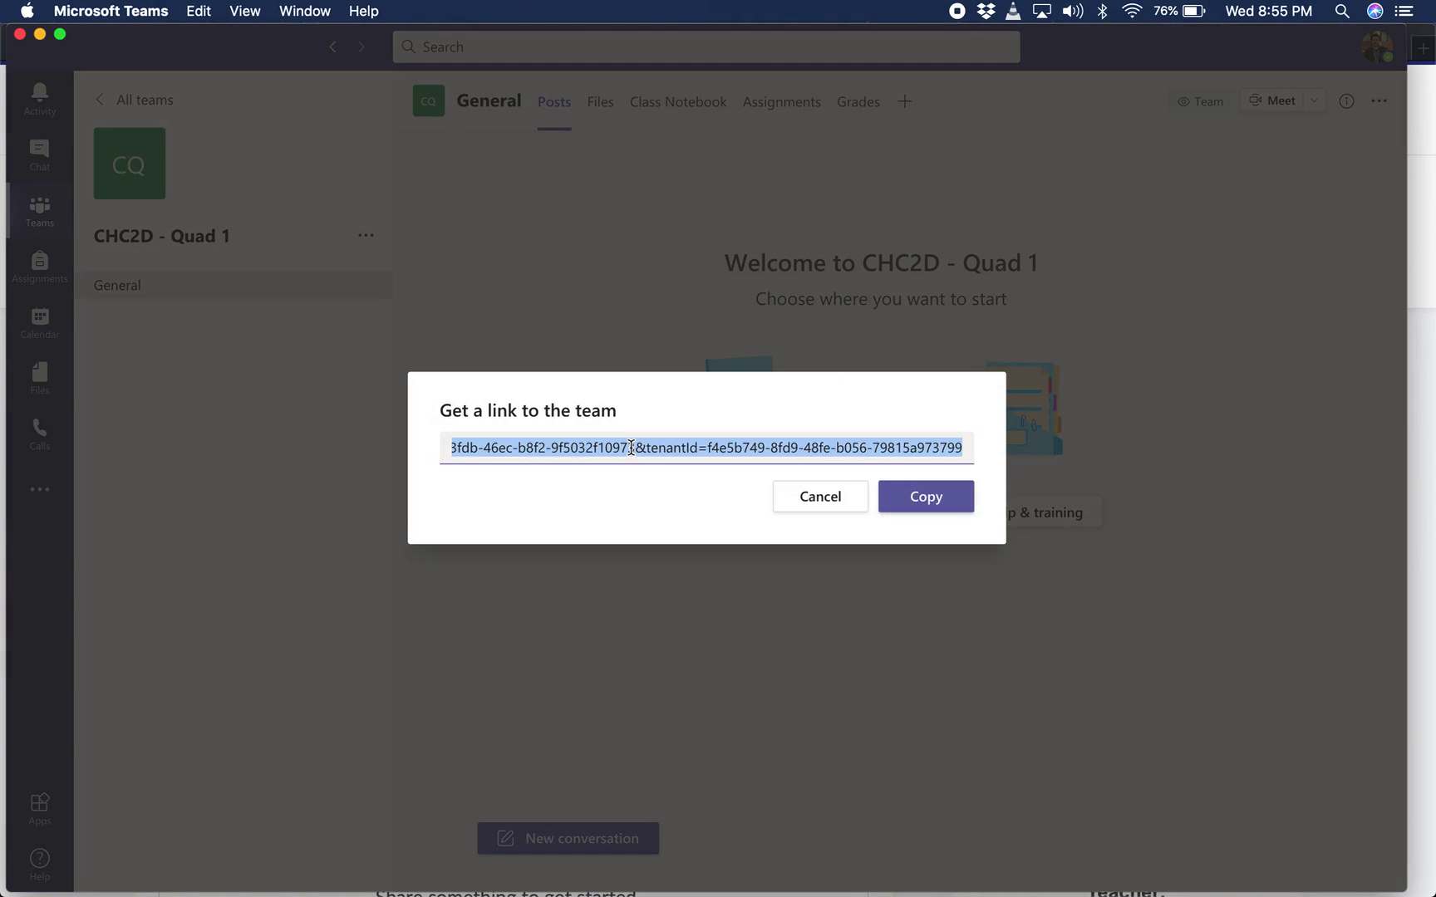
triple_click(631, 447)
key(Escape)
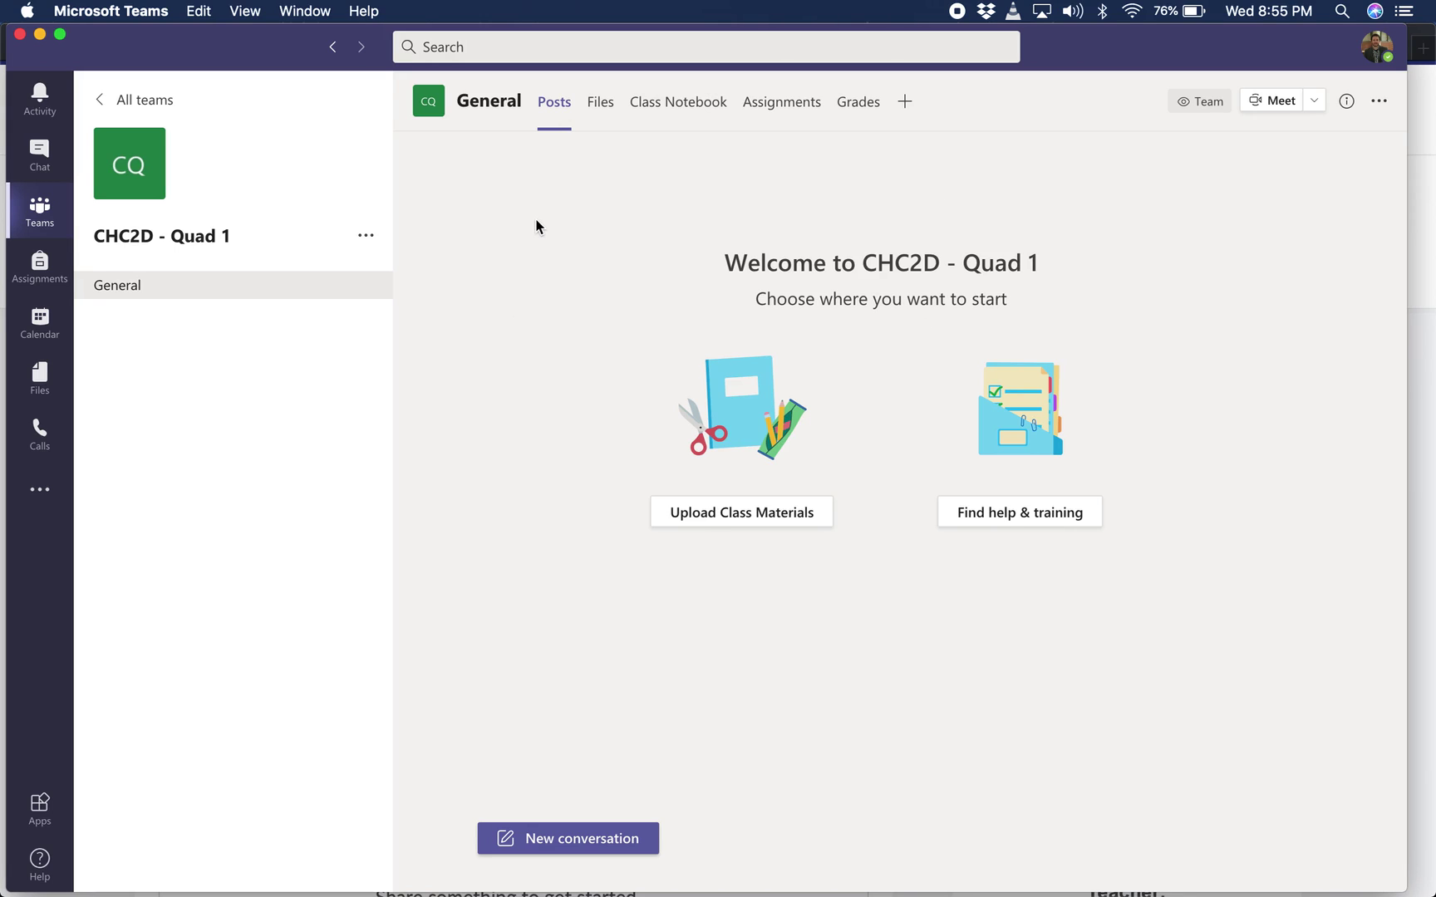
key(ctrl+Up)
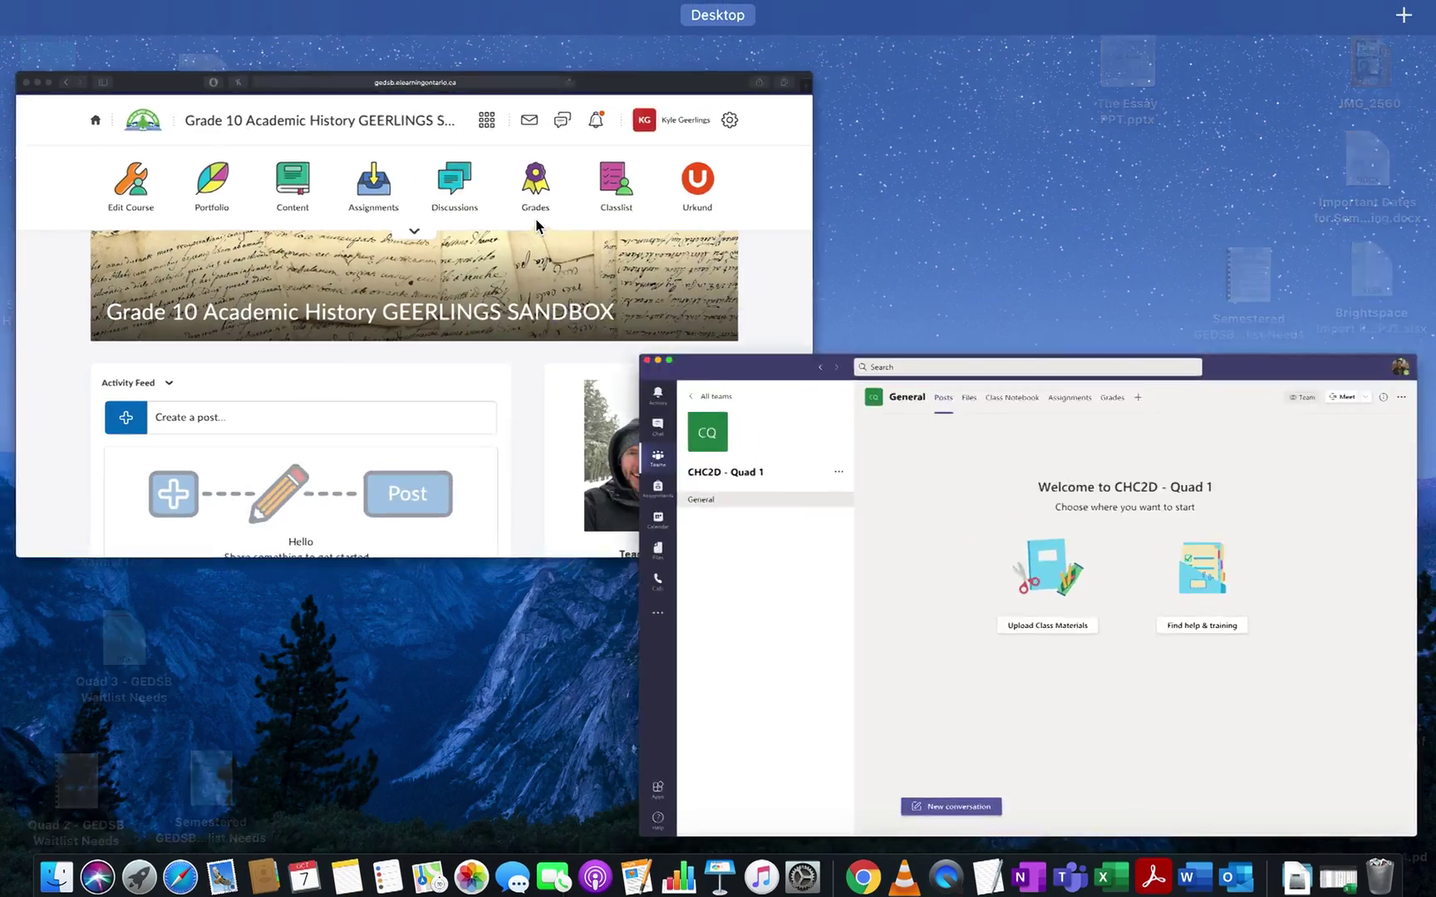
In Safari's Brightspace course, choose Customize This Navbar from the navbar Actions menu
click(438, 337)
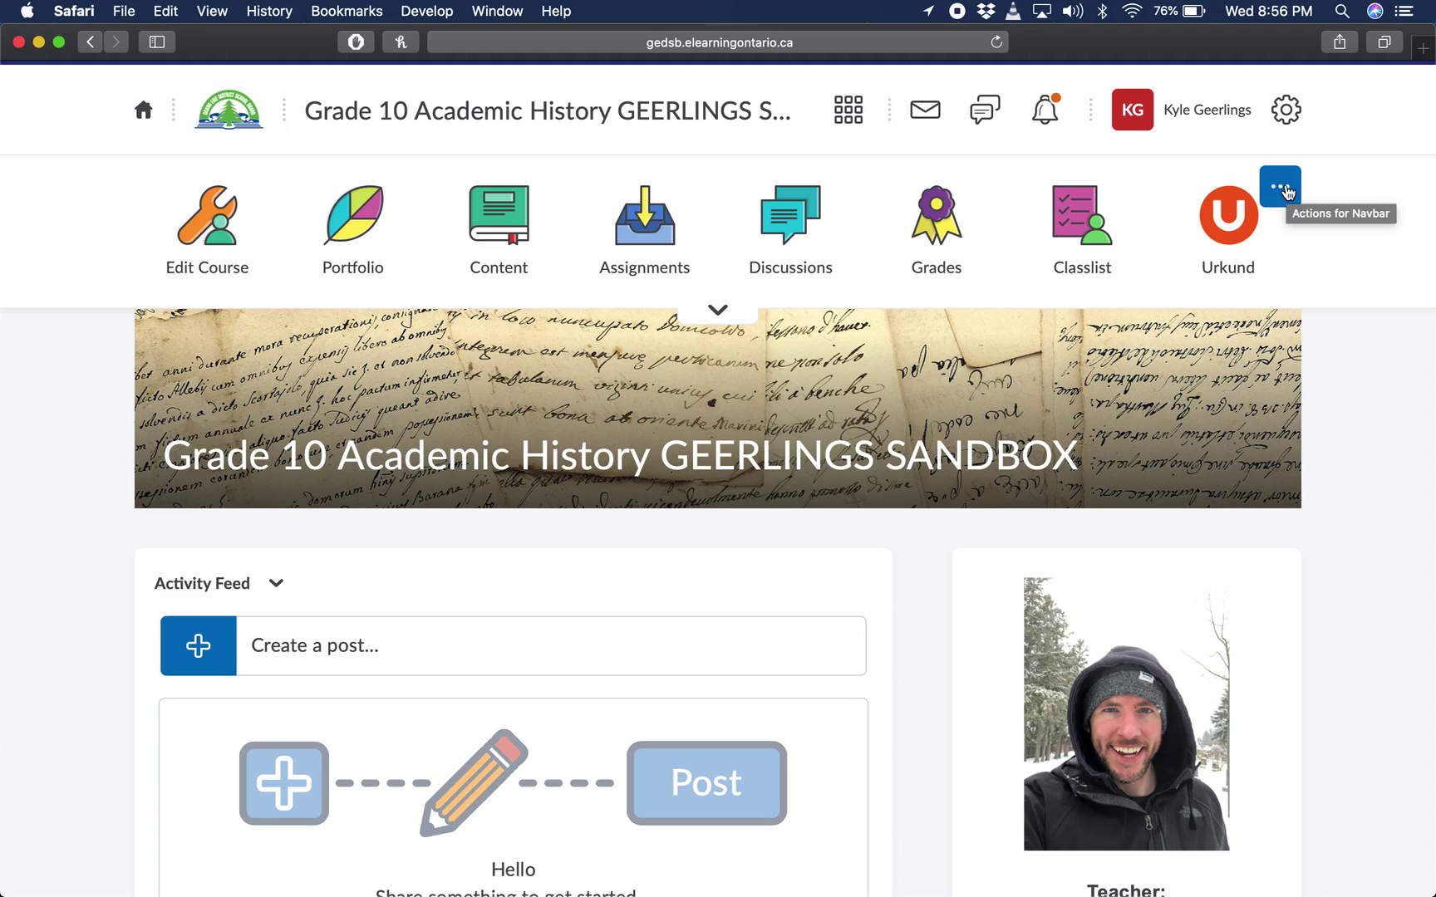
click(1281, 192)
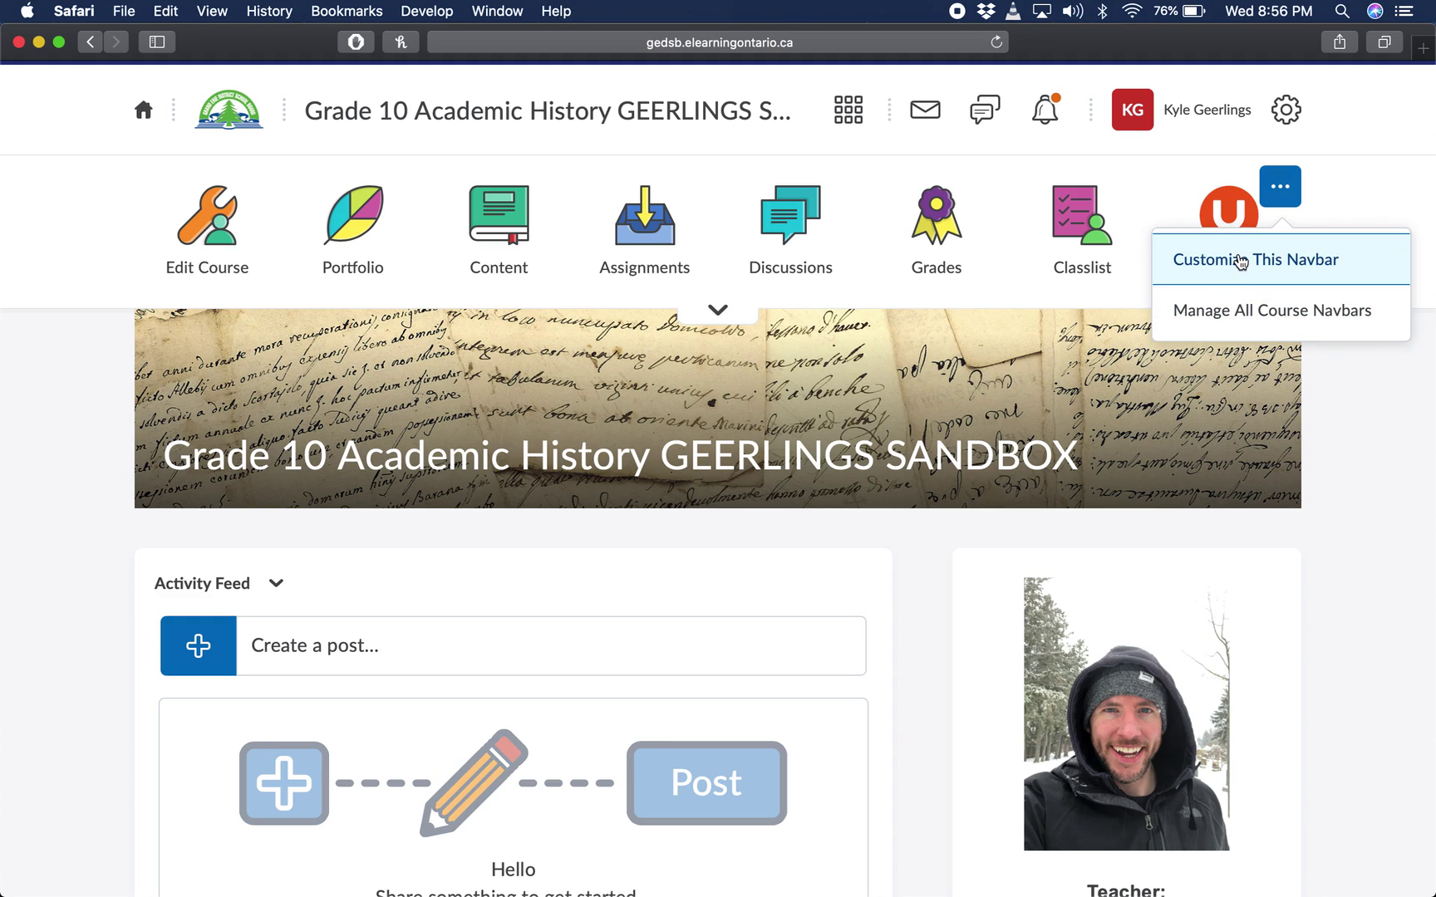
click(1240, 262)
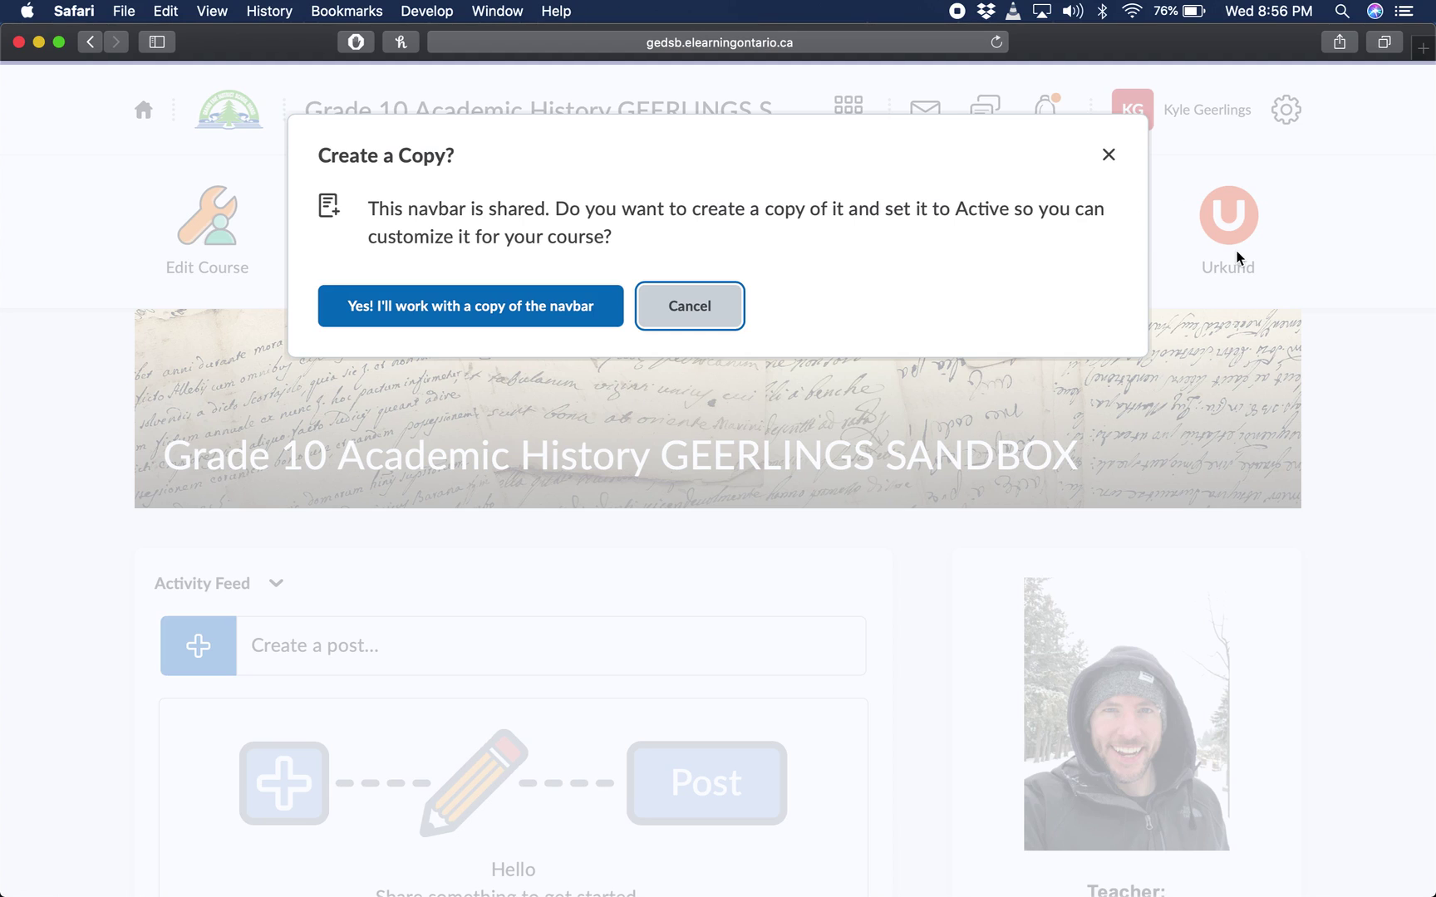
Agree to work with a copy of the shared navbar and inspect its links
click(499, 322)
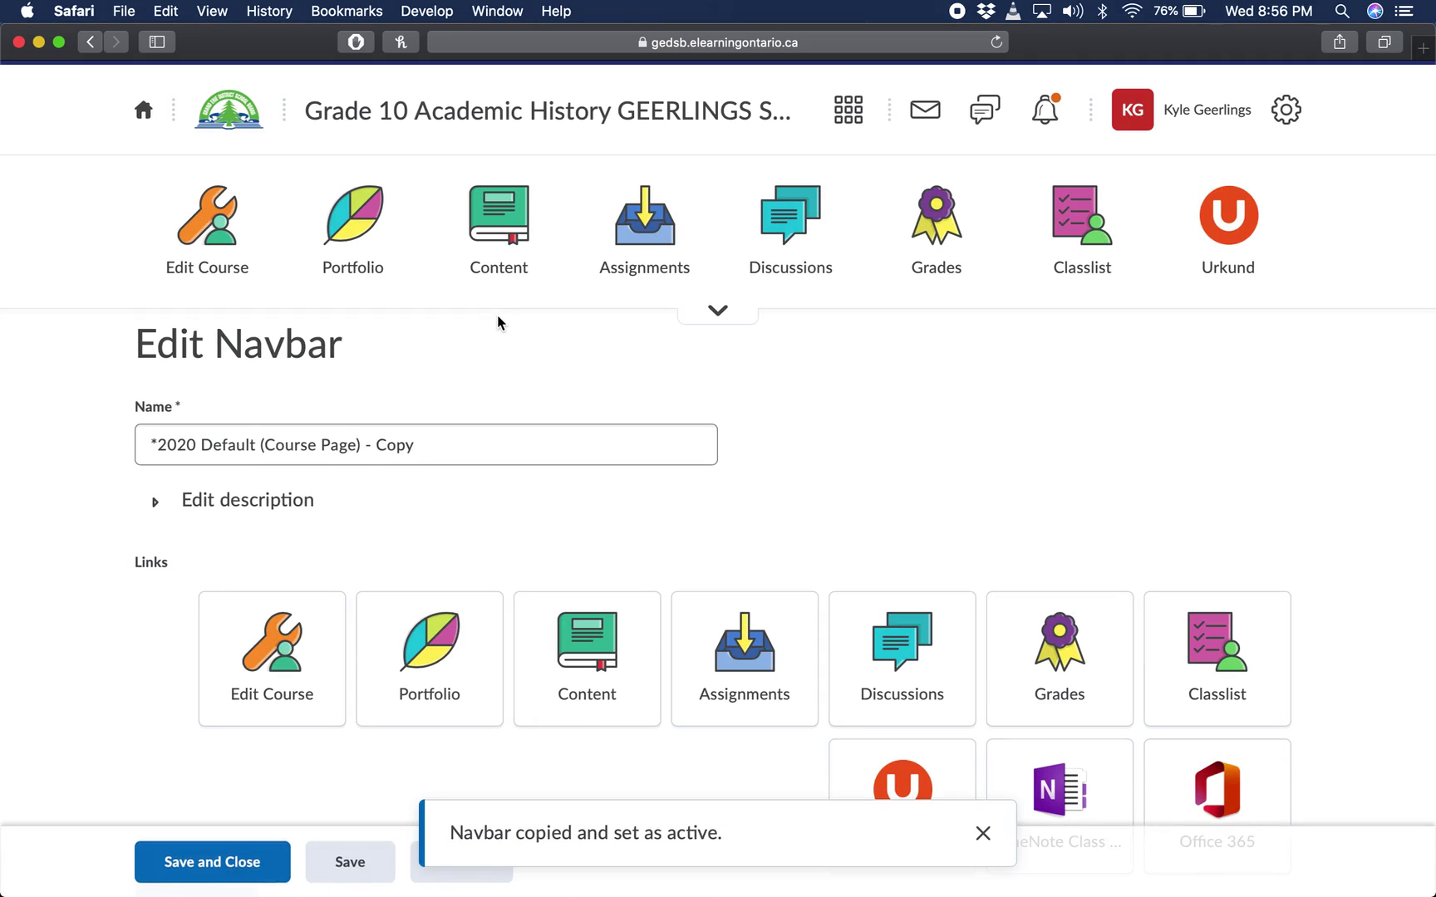
scroll(980, 426, down, 3)
scroll(979, 420, down, 3)
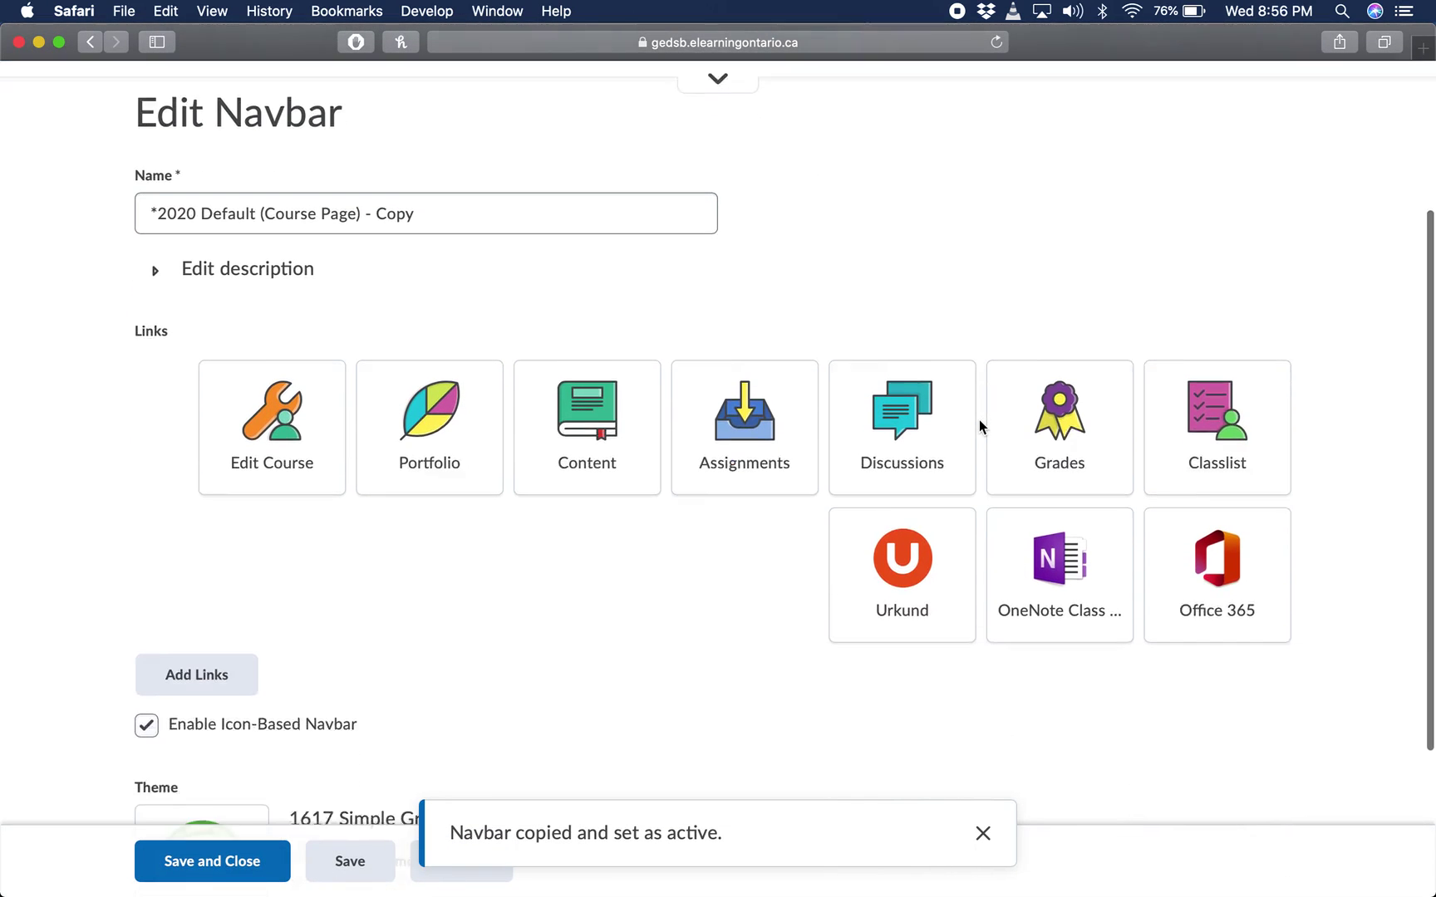
scroll(357, 250, up, 3)
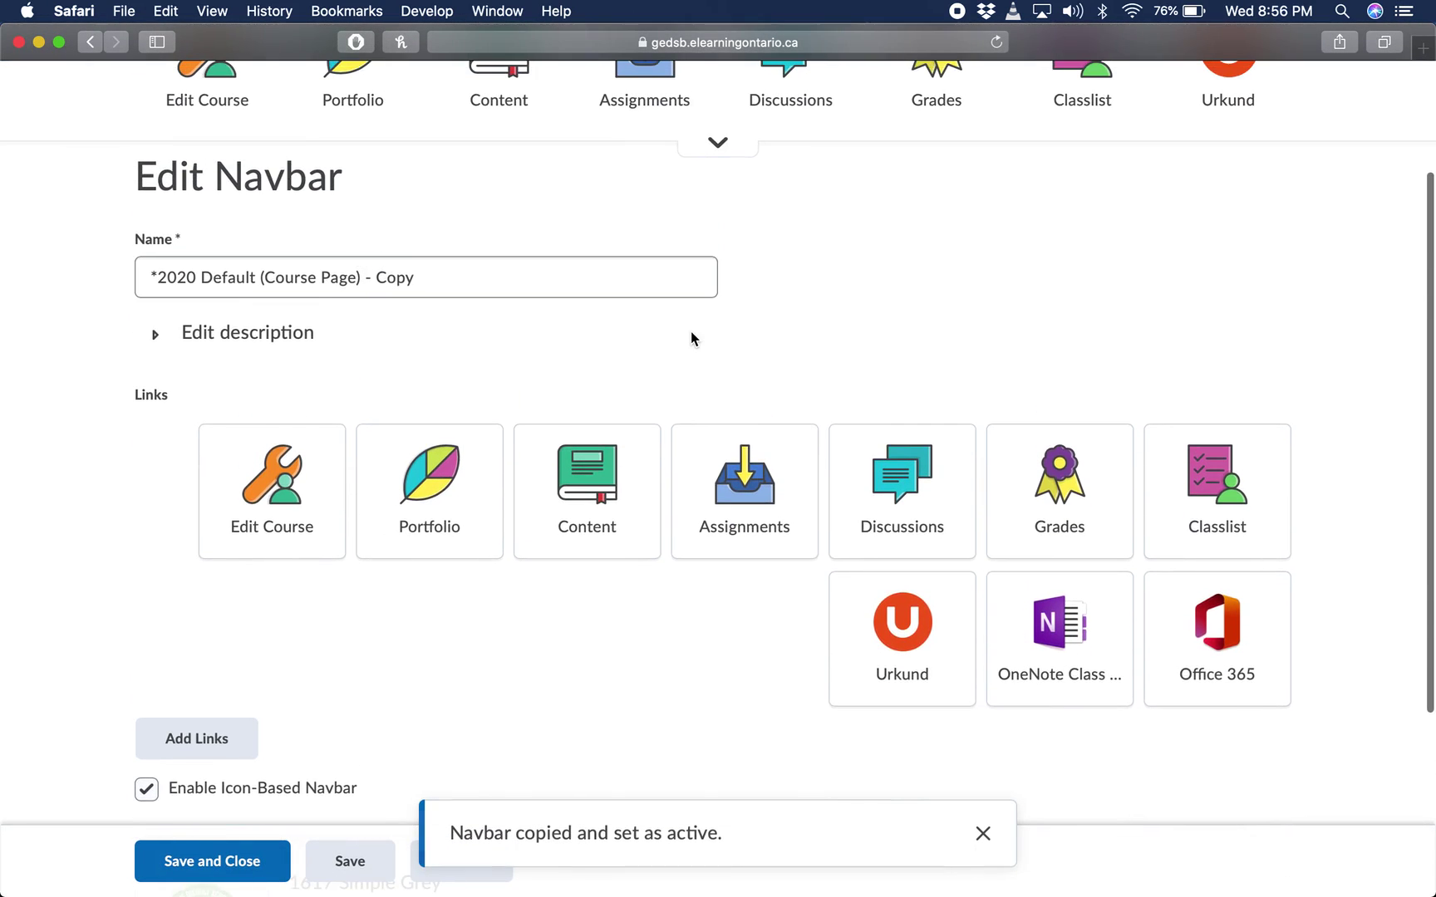
scroll(692, 336, up, 3)
scroll(692, 337, down, 3)
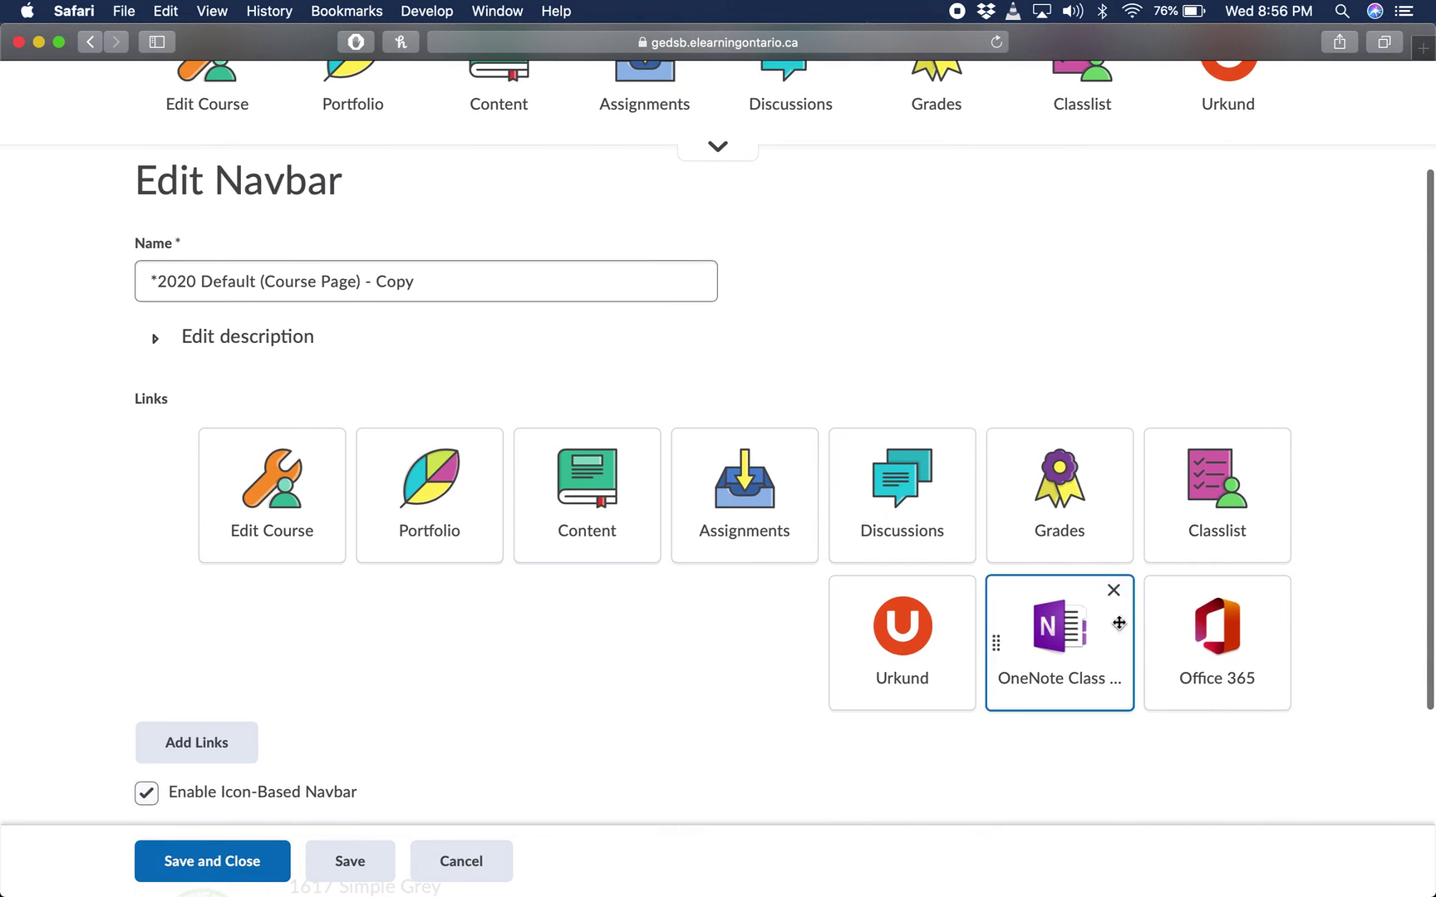
scroll(997, 348, up, 2)
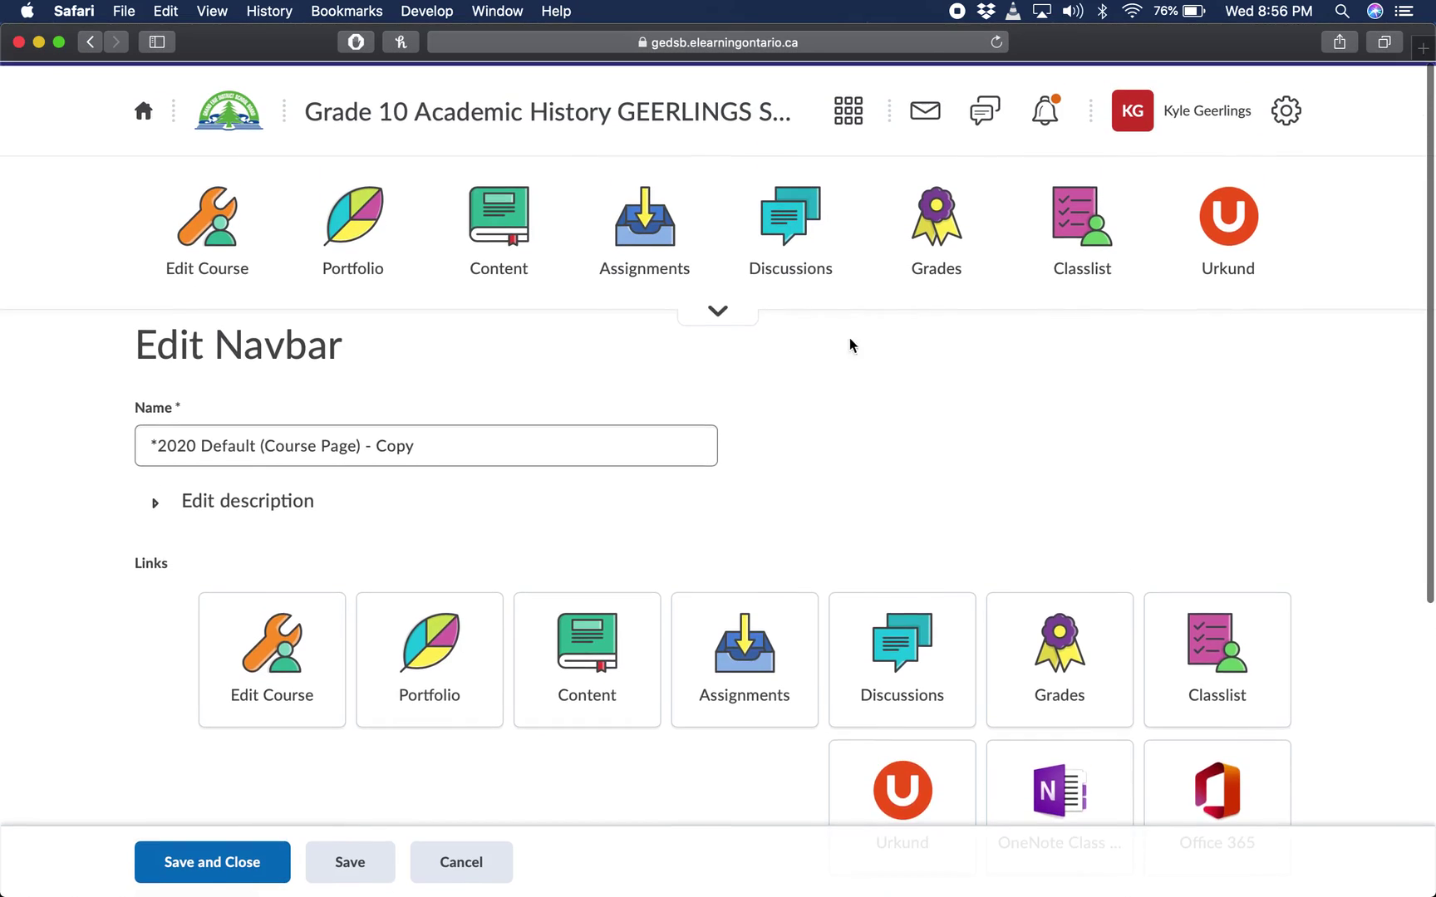
click(714, 309)
click(718, 432)
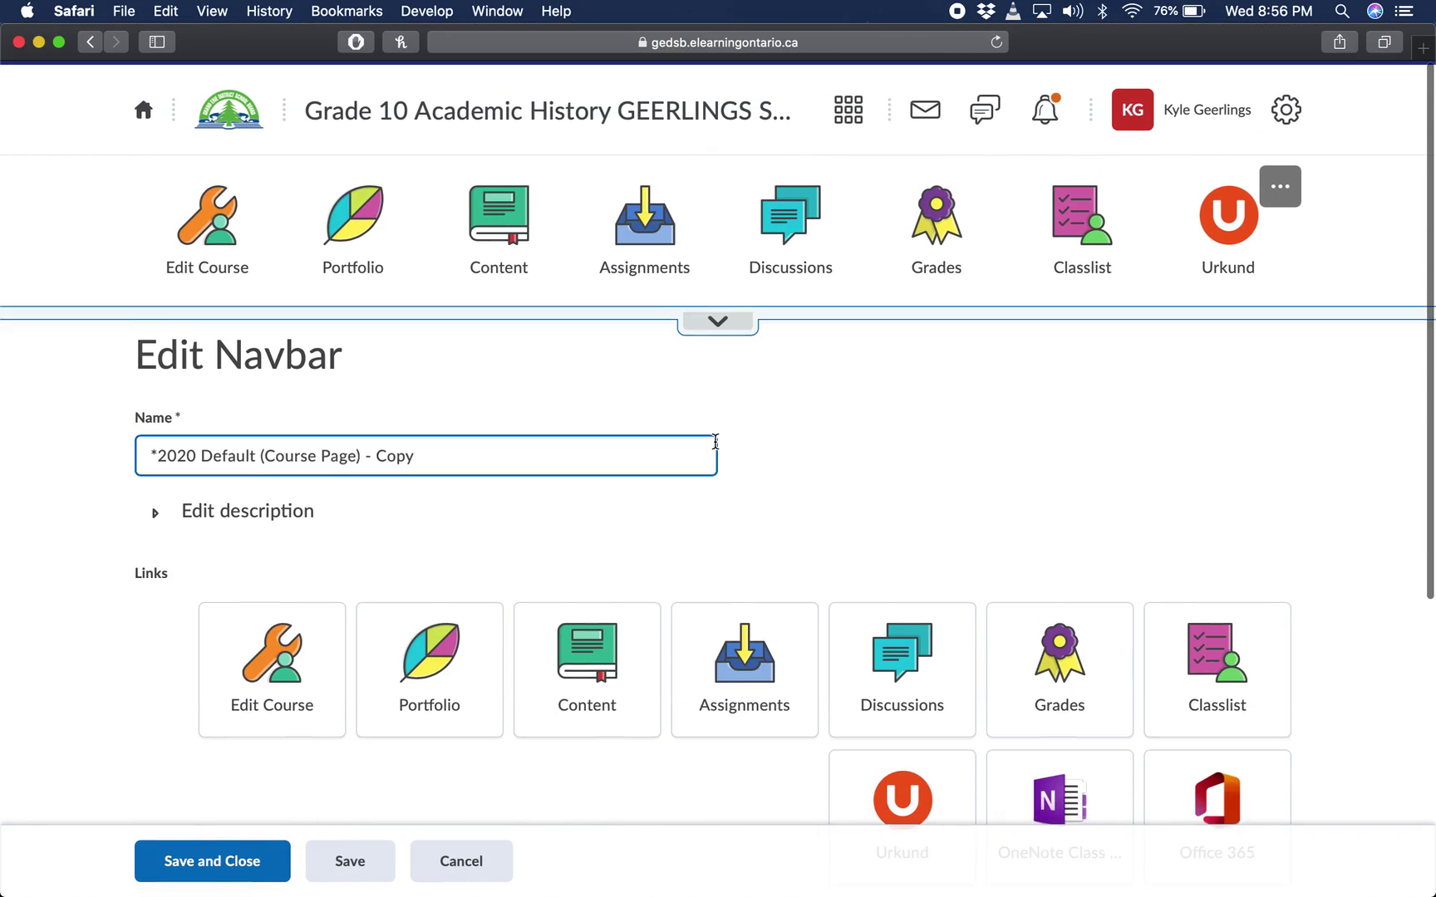
Rearrange the navbar link tiles, putting Office 365 back after OneNote
scroll(997, 440, down, 3)
drag(1188, 573, 507, 457)
scroll(813, 465, up, 3)
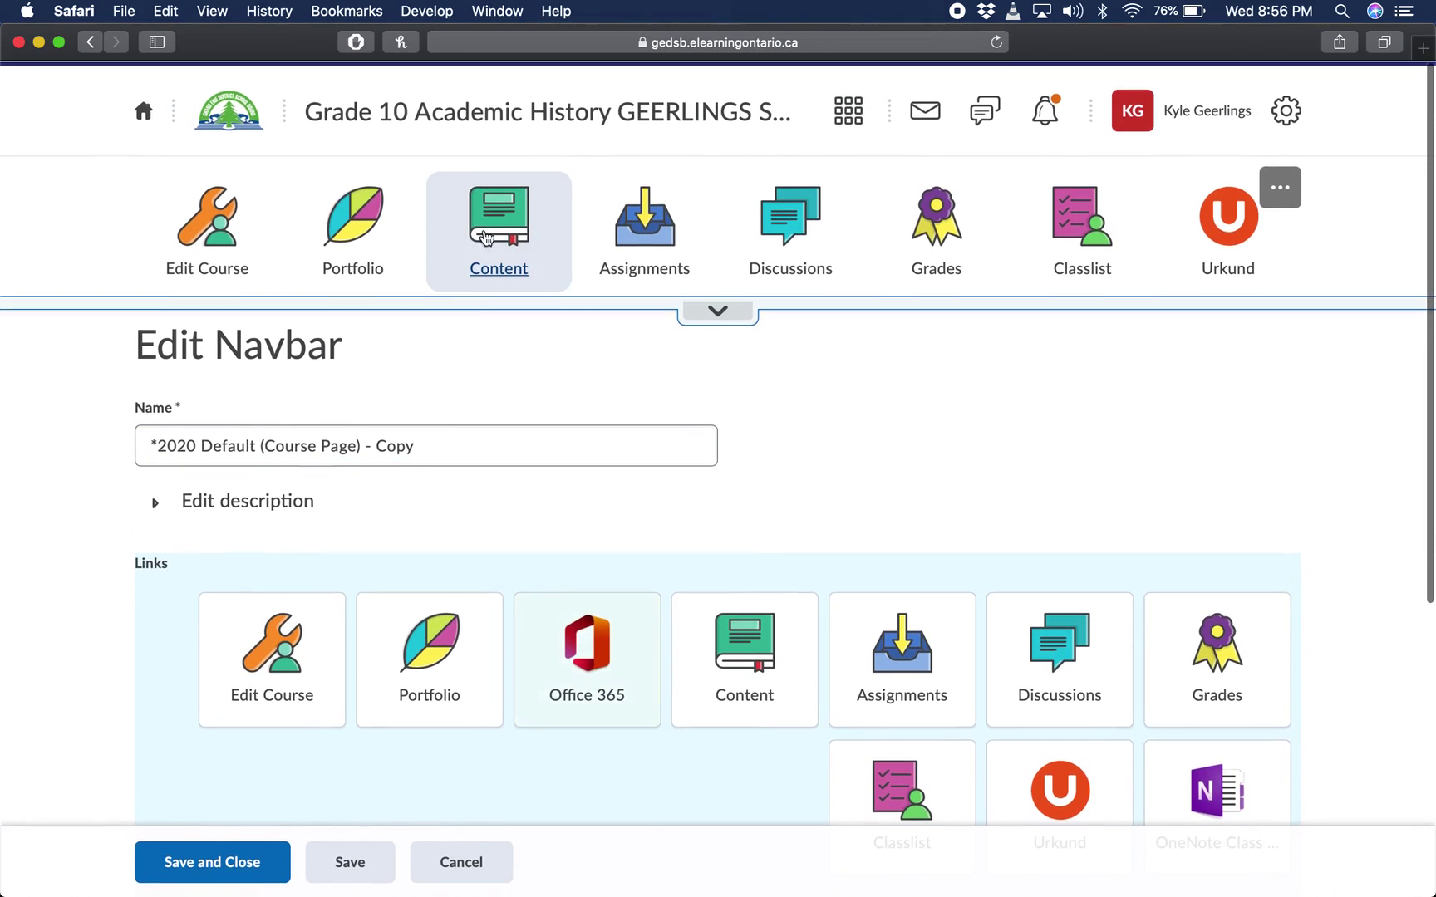
scroll(905, 590, down, 4)
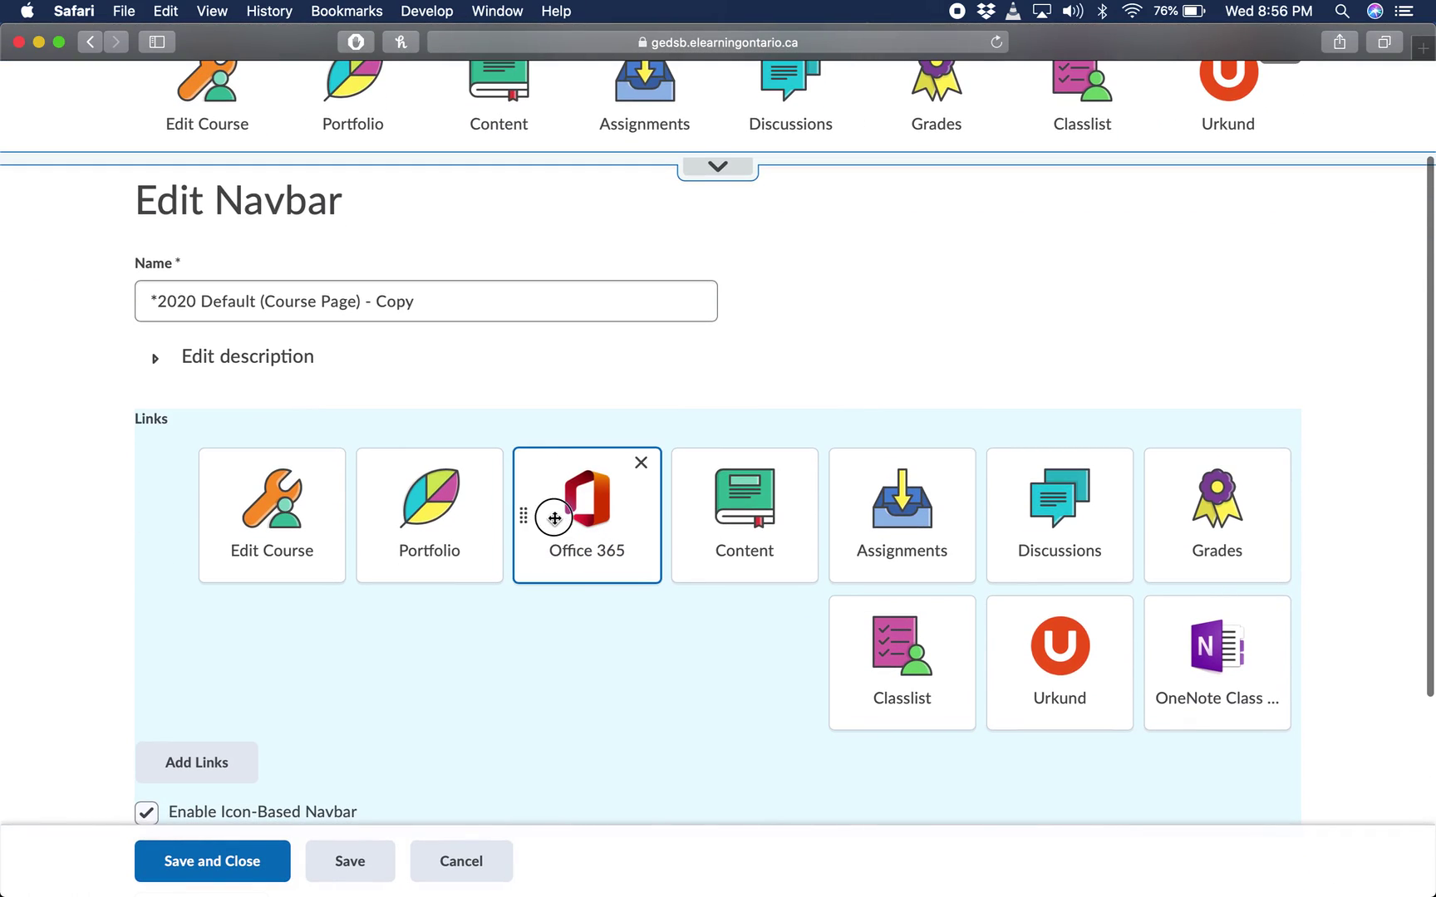
drag(551, 512, 1274, 698)
scroll(1246, 507, down, 4)
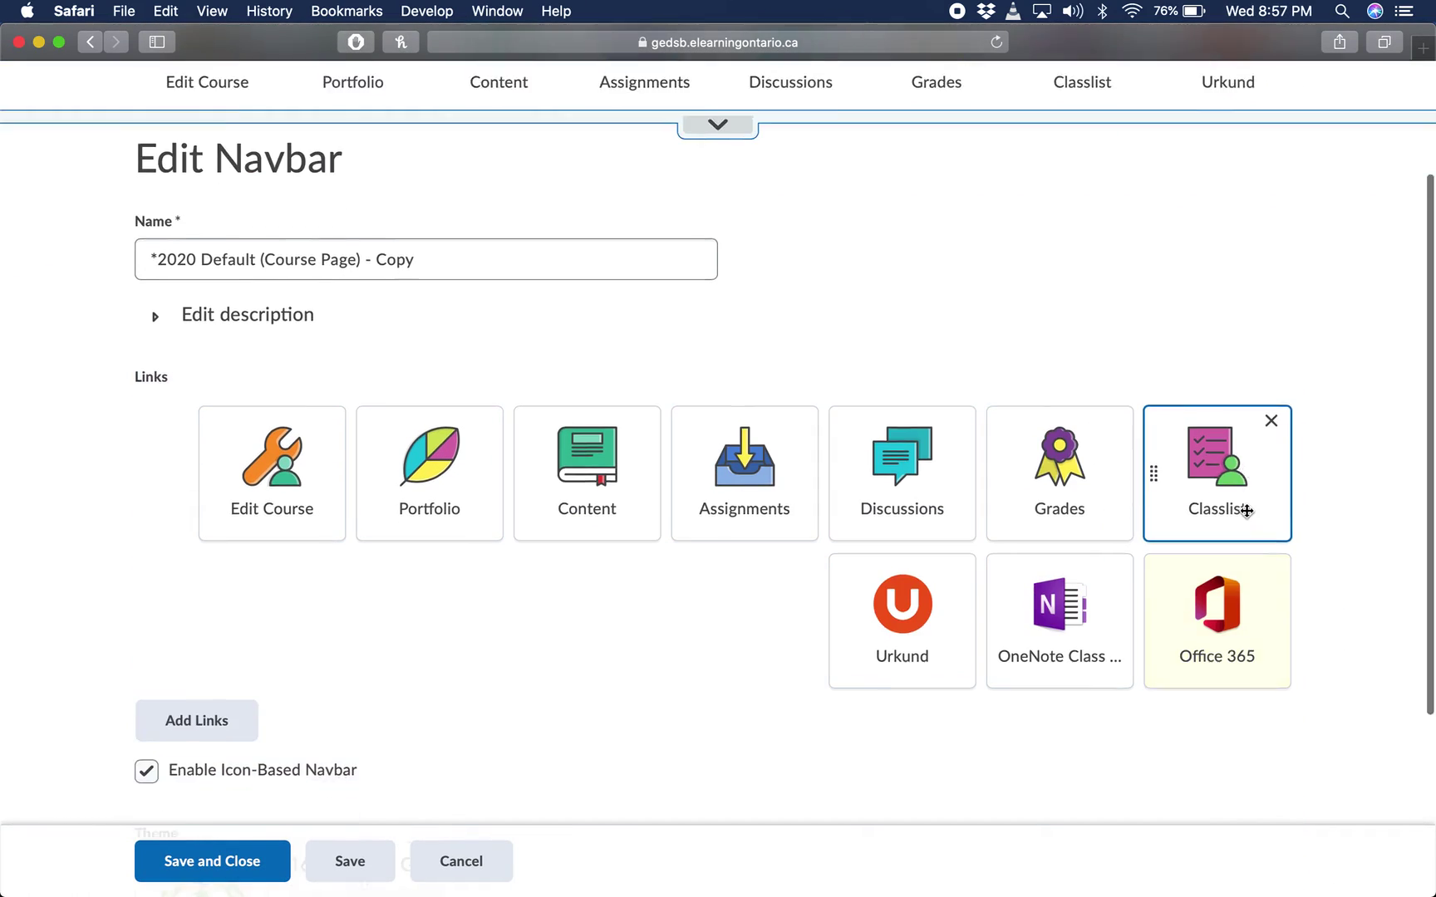
scroll(1246, 509, down, 4)
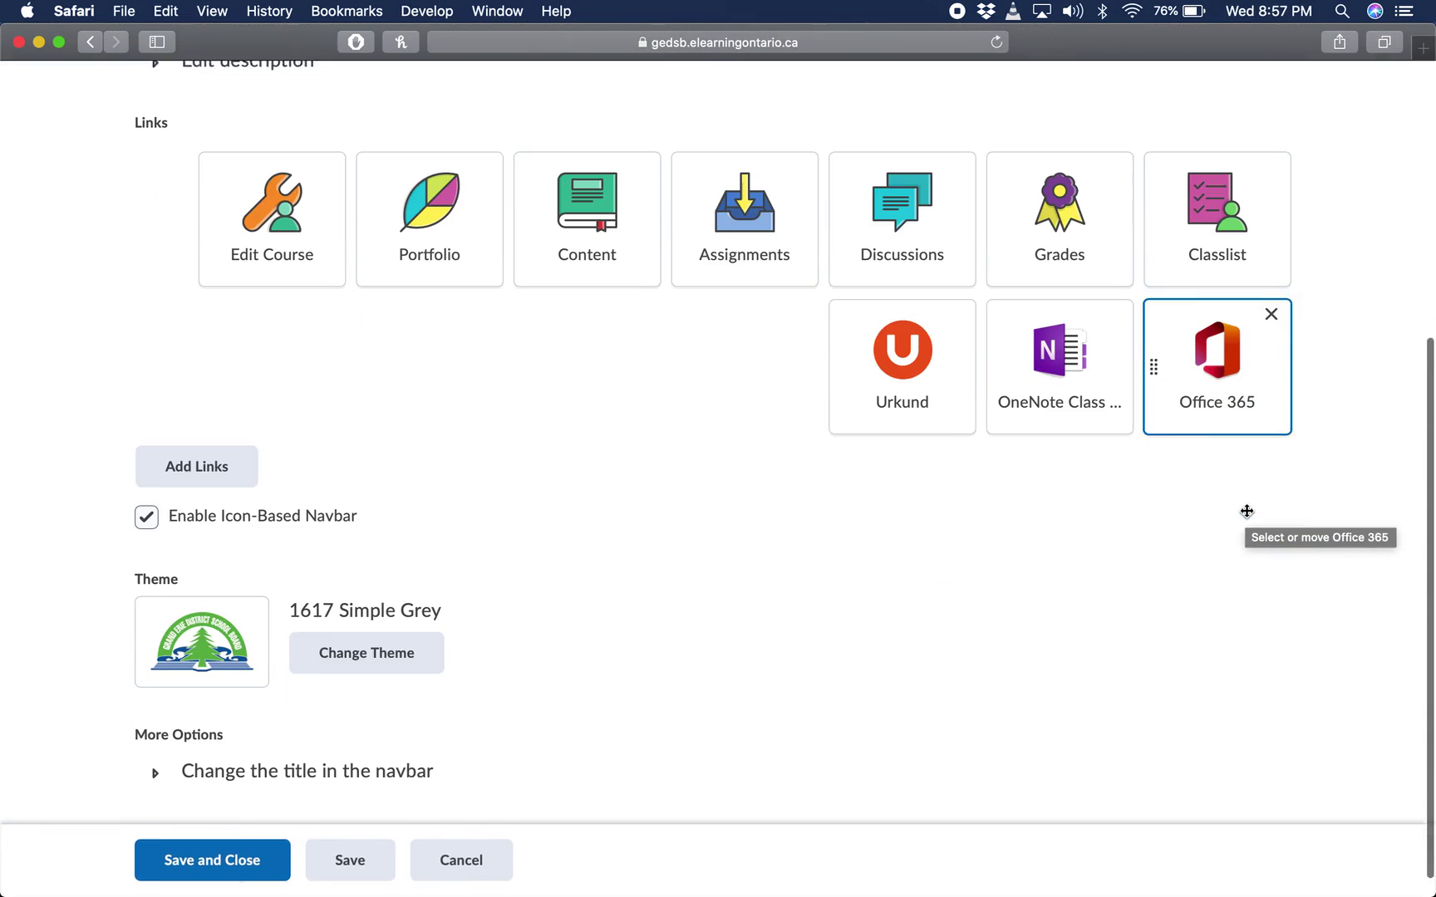
Open Add Links and start a new custom link with Create Custom Link
click(190, 458)
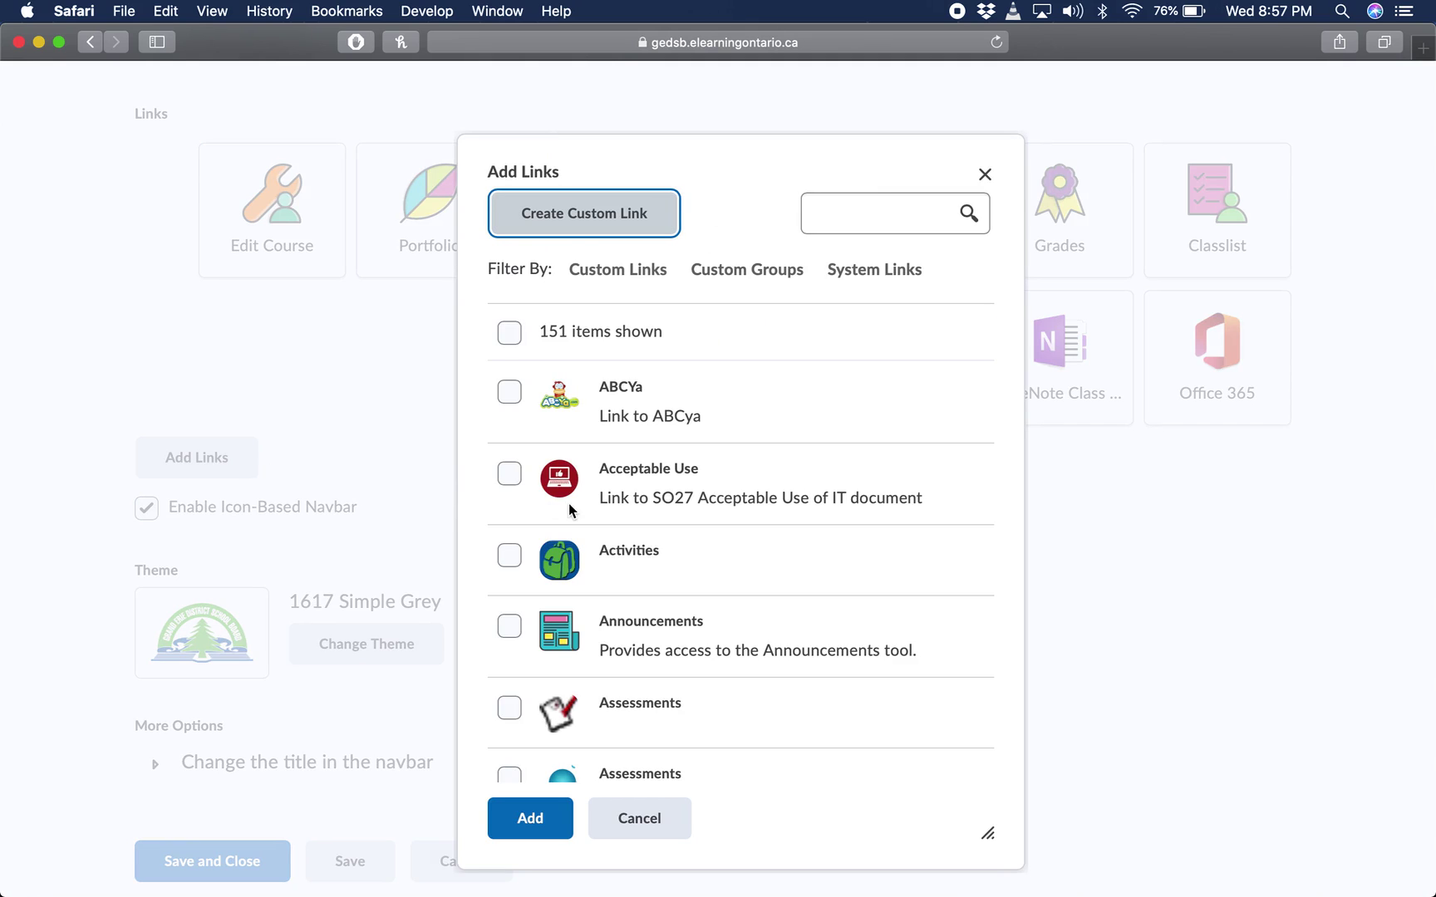
scroll(636, 540, down, 10)
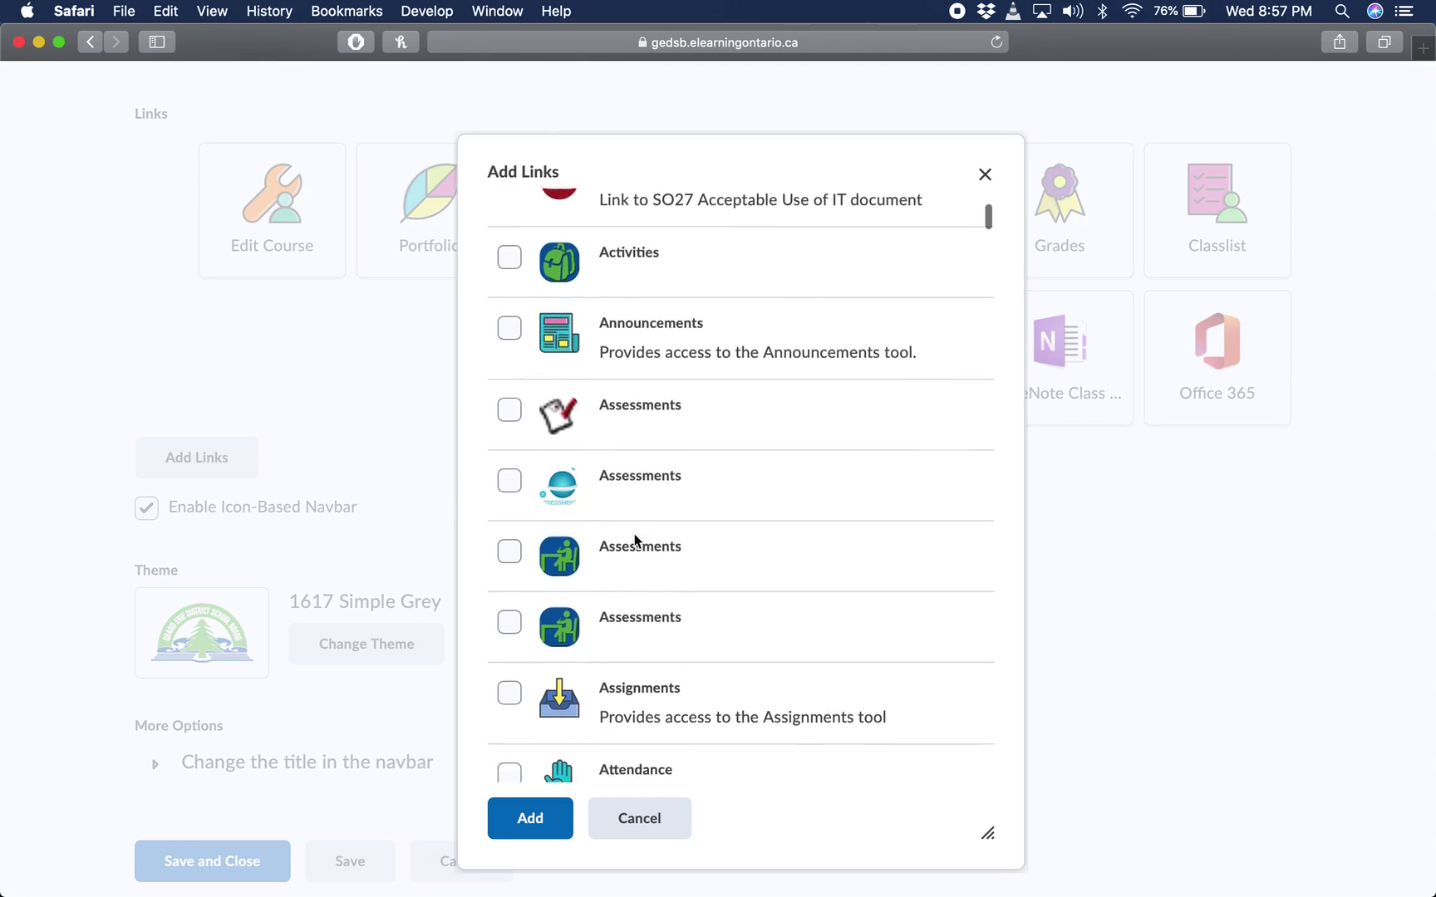
scroll(635, 539, down, 1)
scroll(636, 538, up, 3)
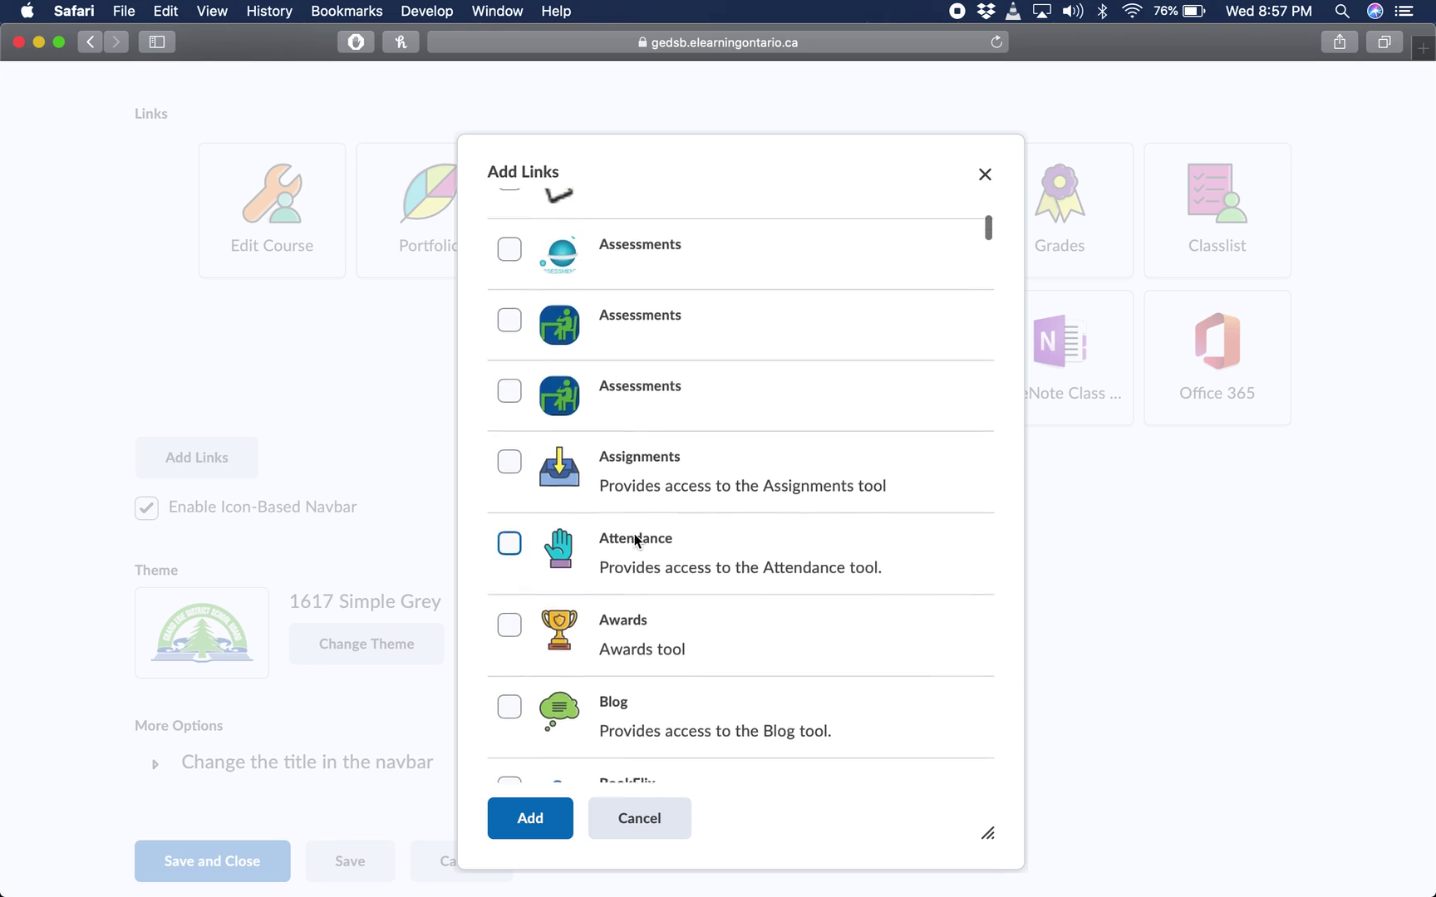
scroll(633, 534, up, 6)
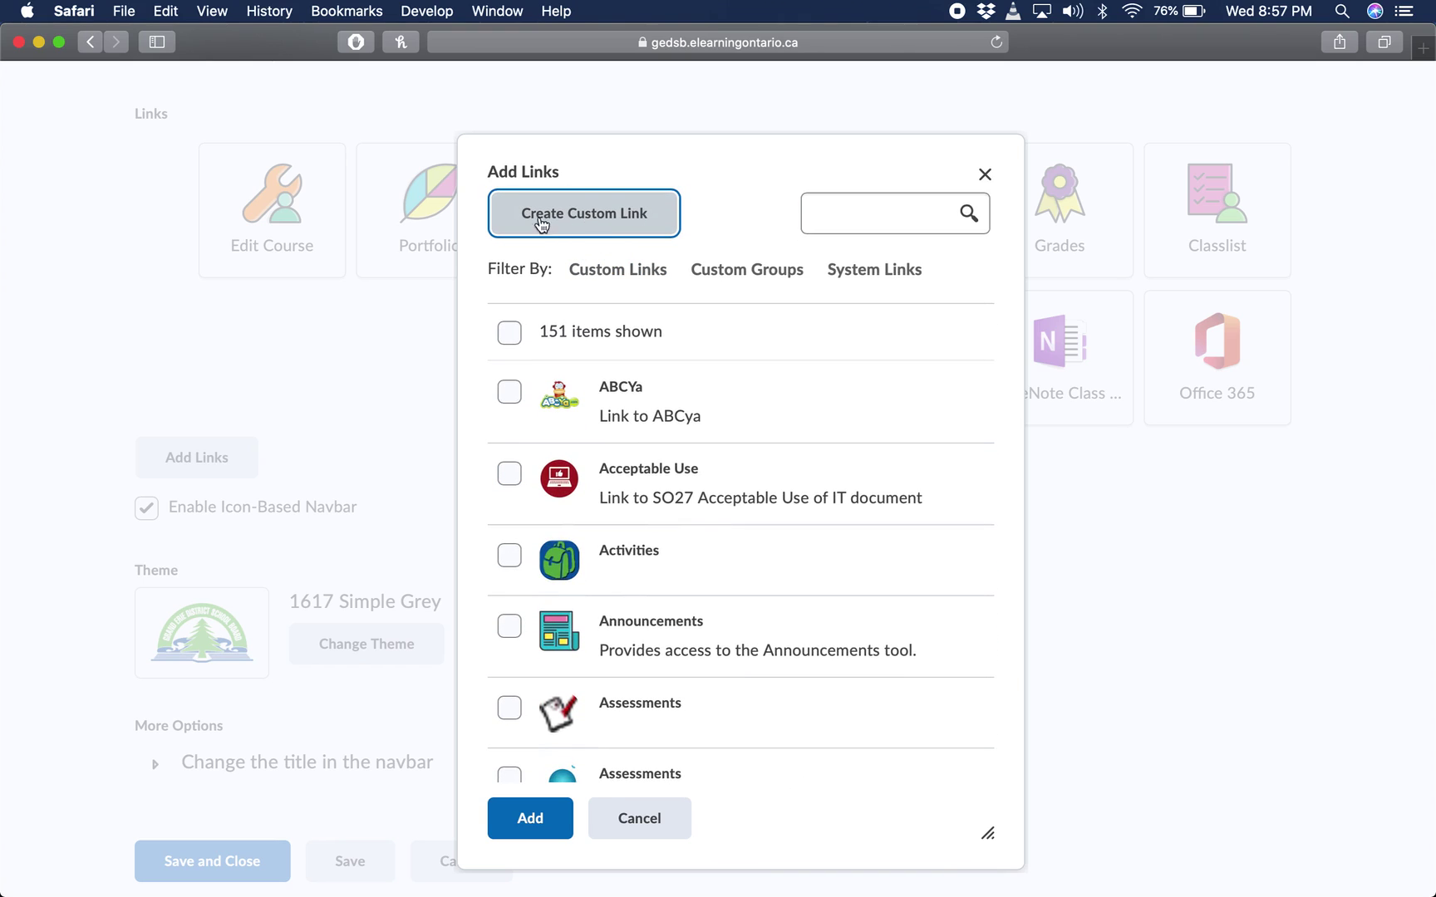
click(591, 217)
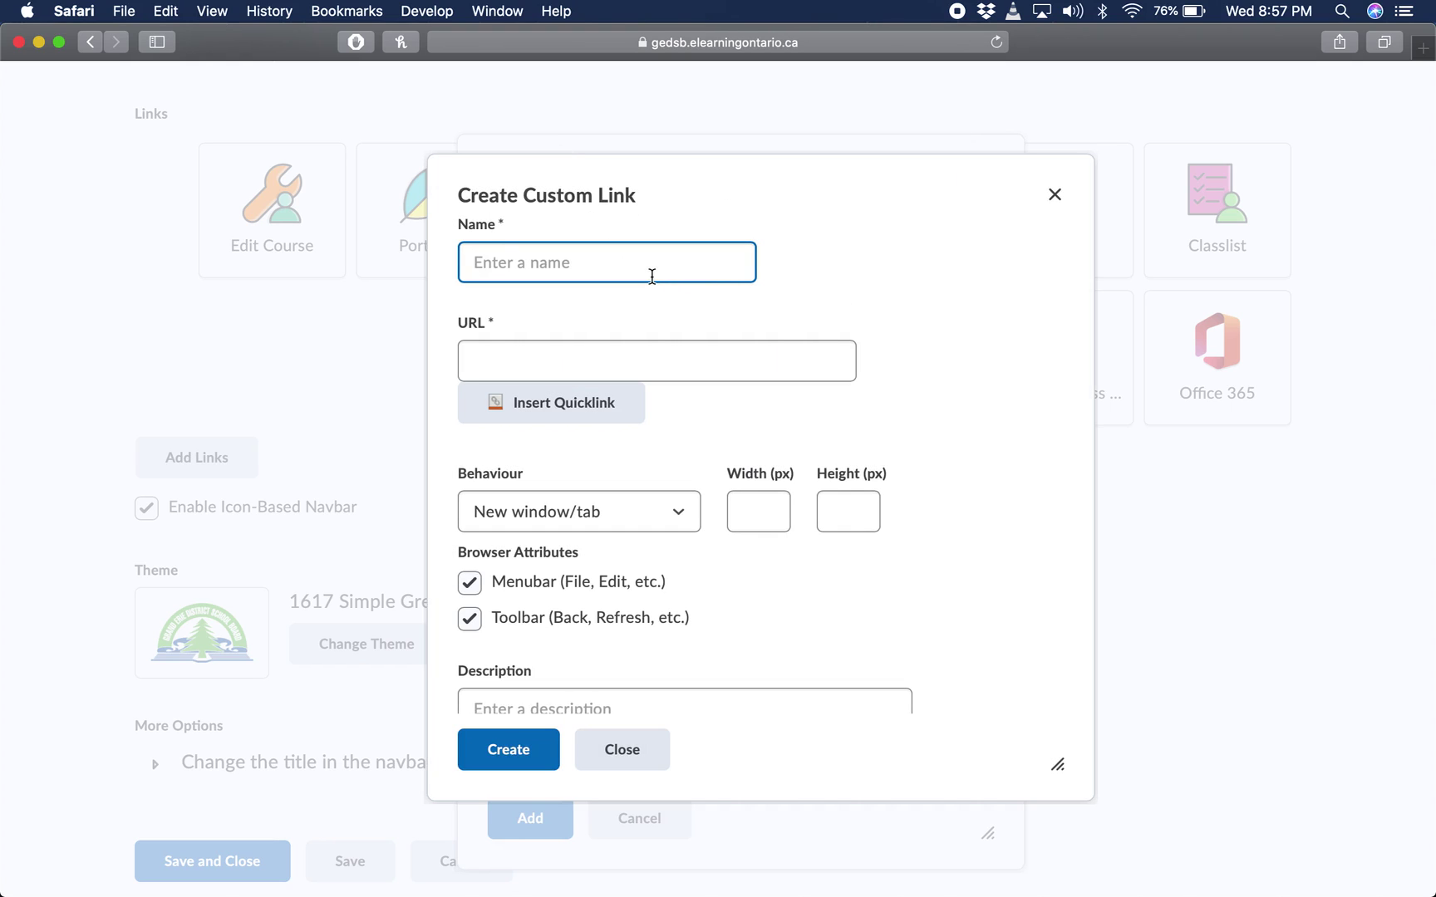
Name the link 'Microsoft Teams' and paste the copied Teams link as its URL
text(Microsoft Teams)
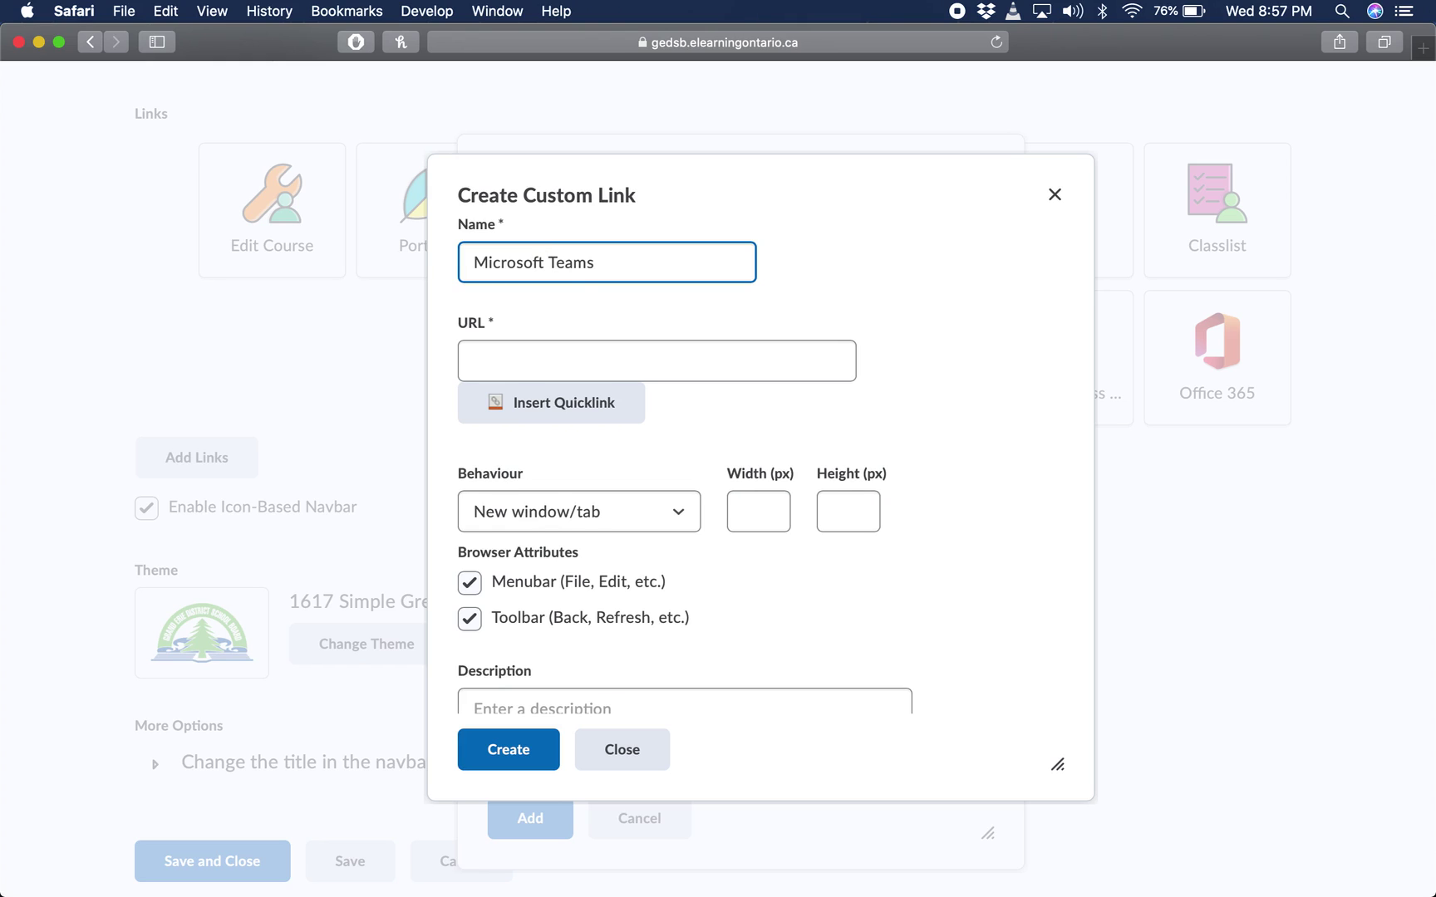
scroll(494, 393, down, 2)
click(504, 275)
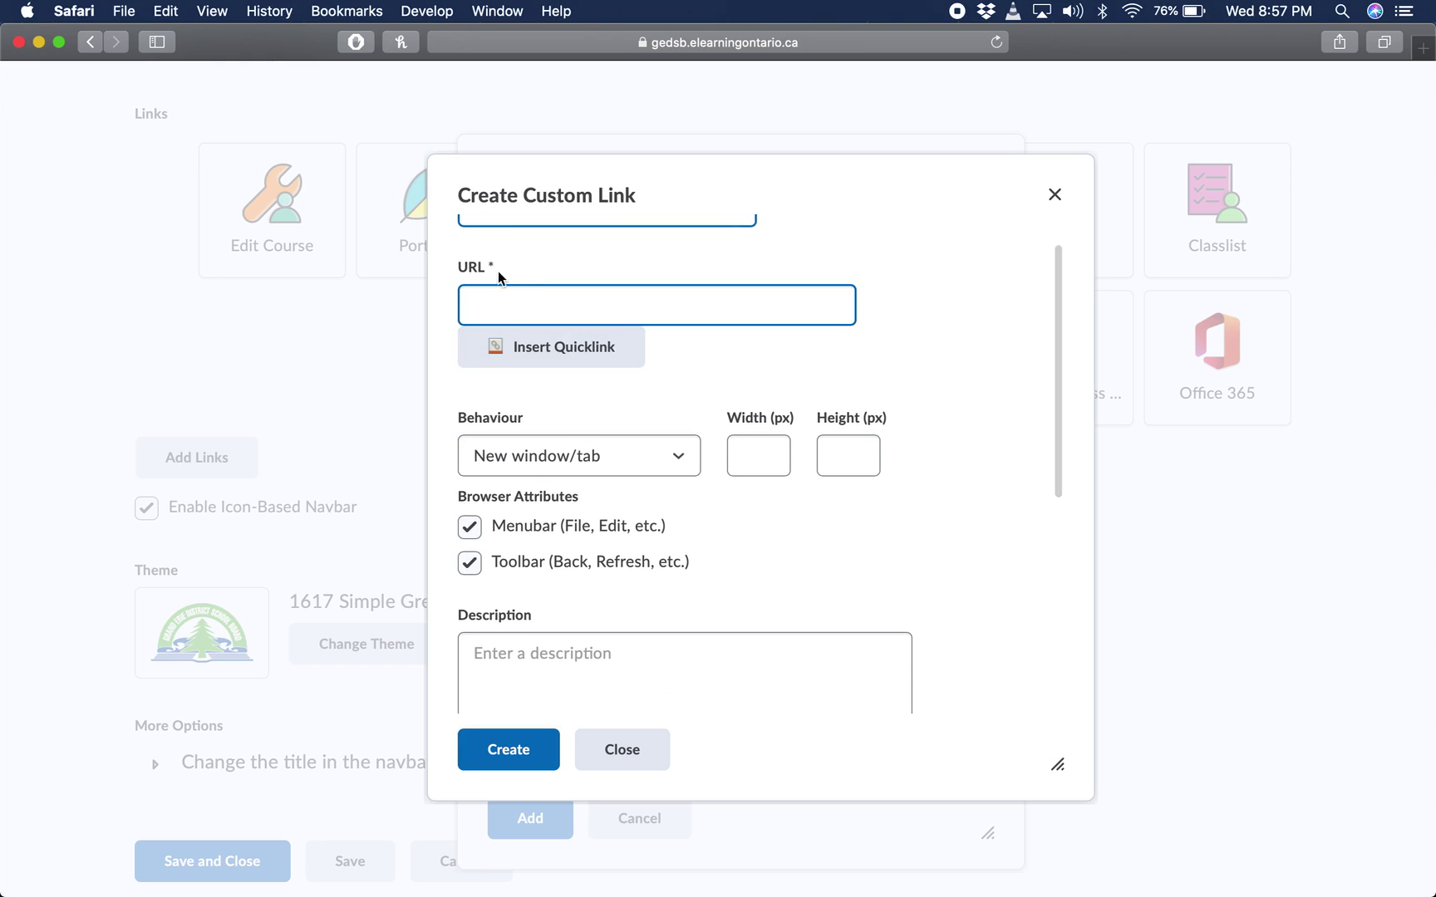
click(540, 312)
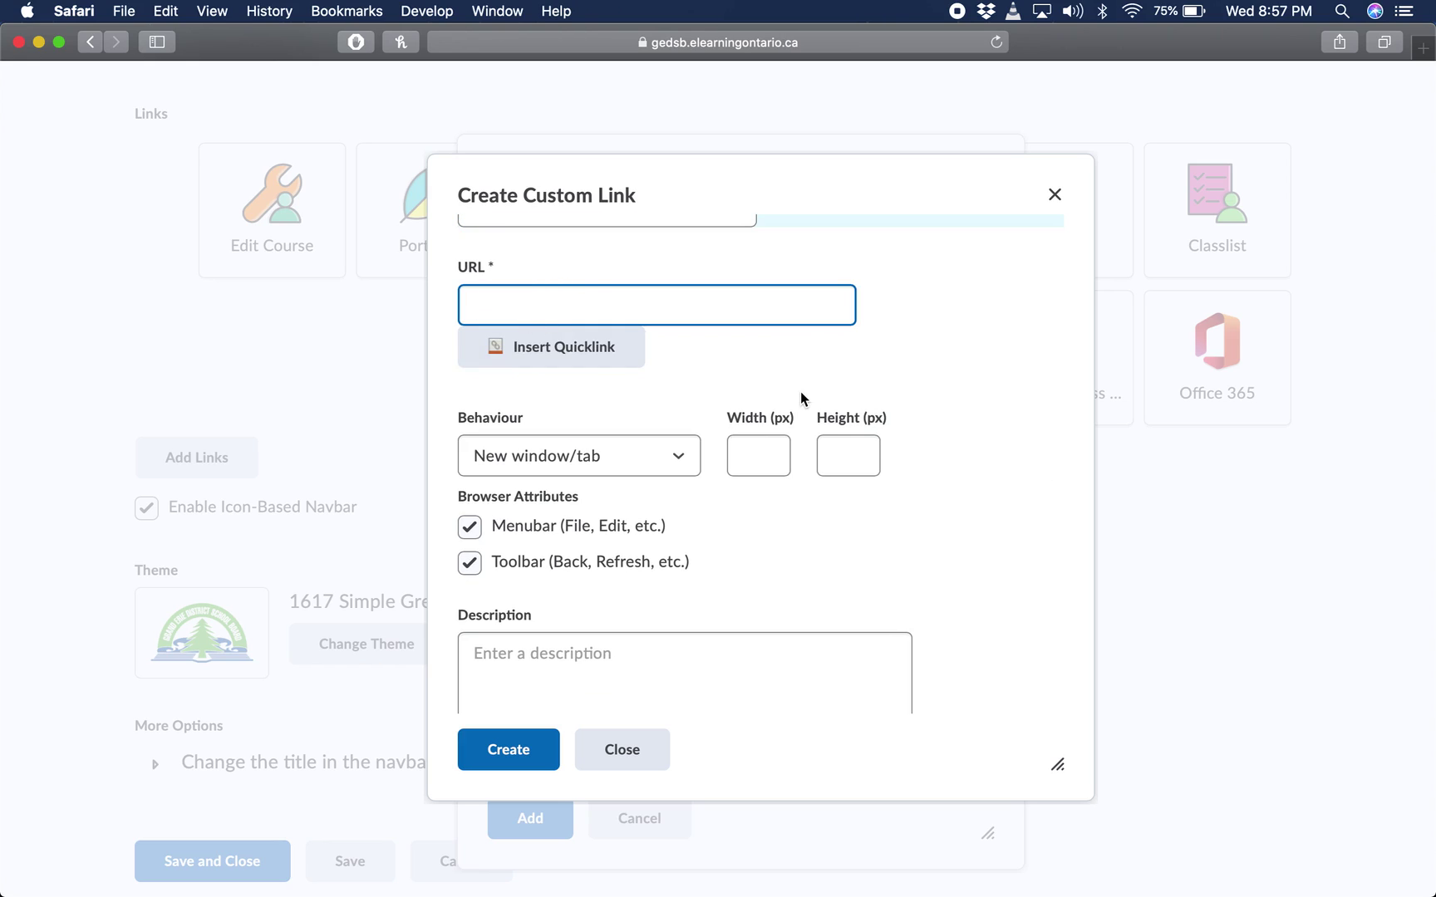
key(super+v)
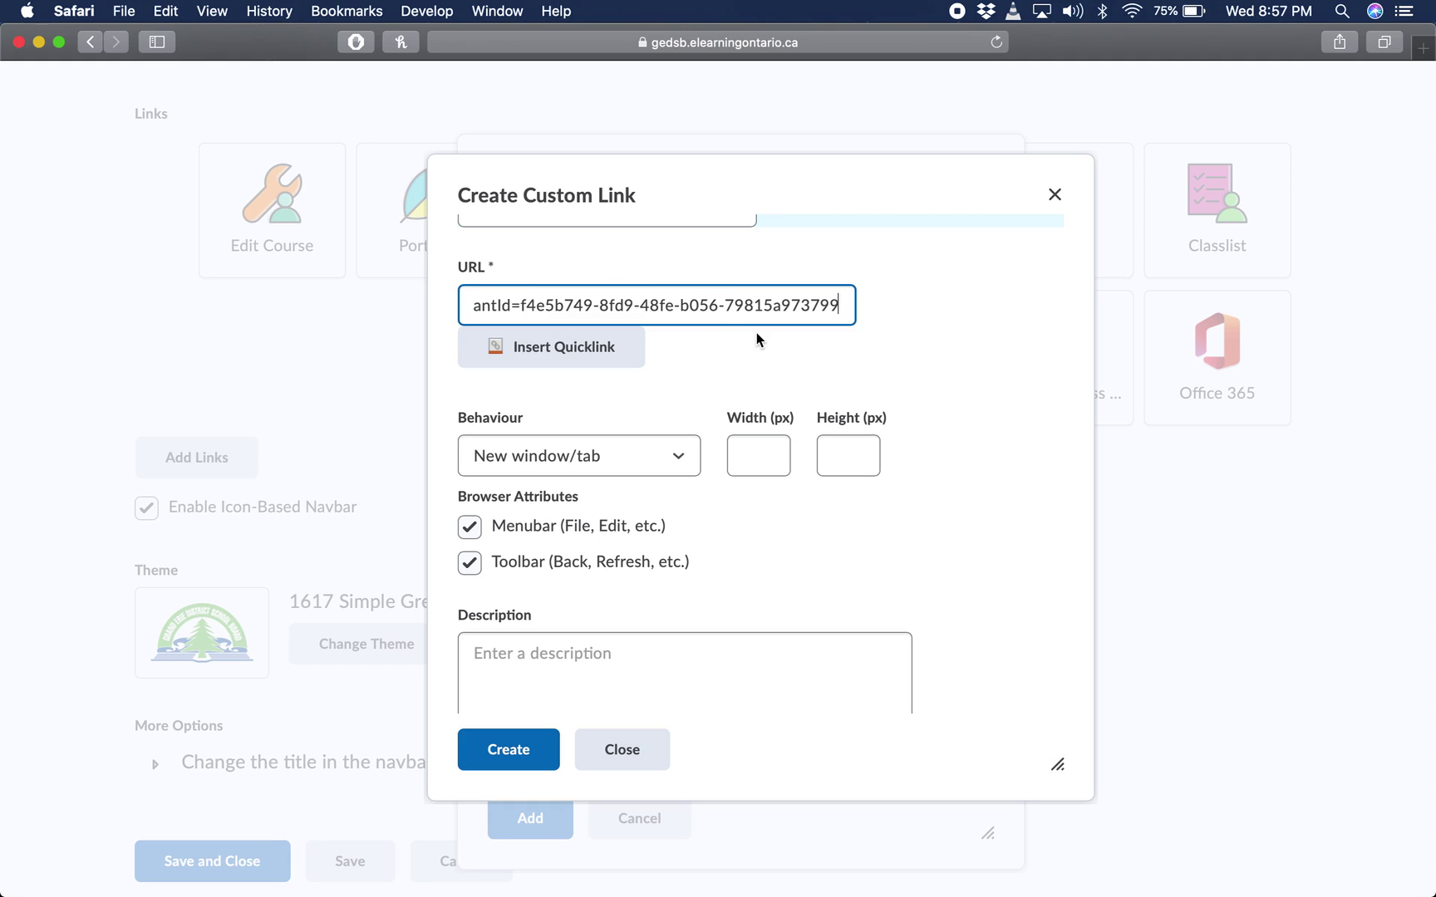
key(ctrl+Up)
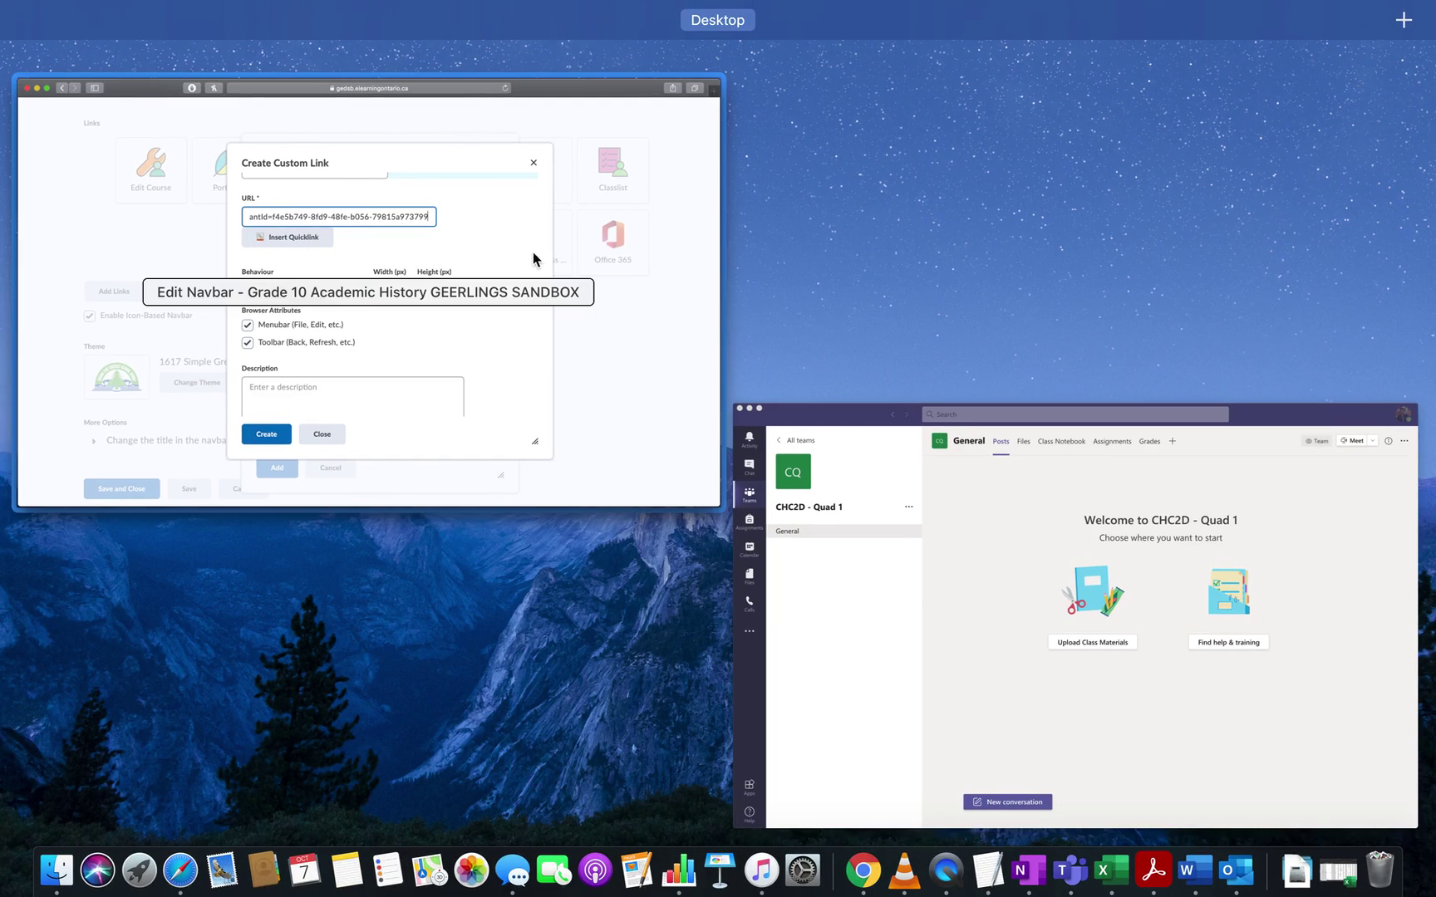
Back in Teams, bring up the CHC2D - Quad 1 Get link to team box and its copy options
click(554, 359)
key(ctrl+Up)
click(970, 593)
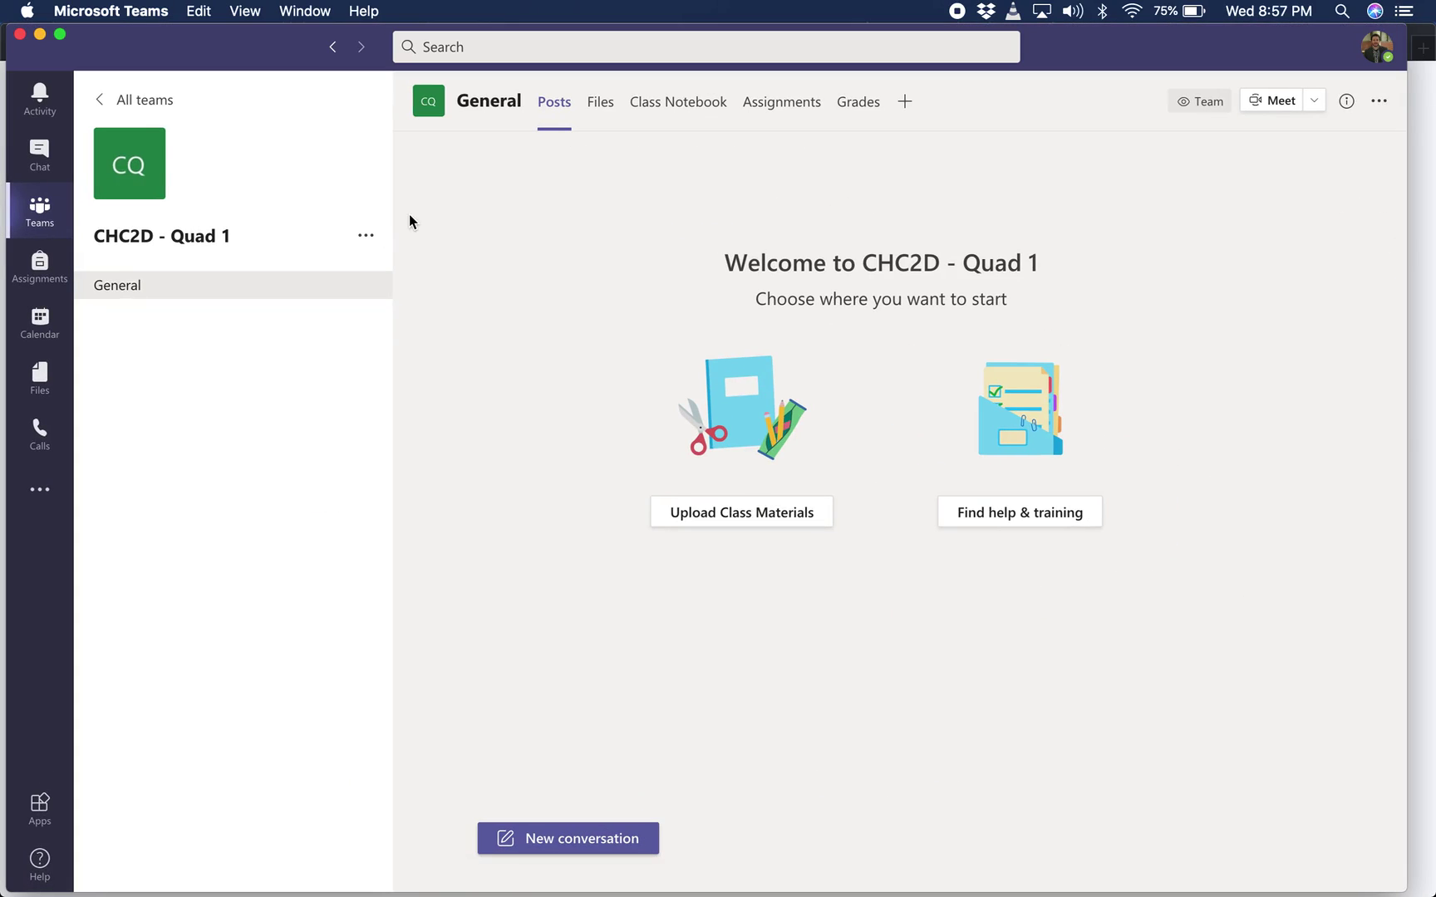
click(366, 241)
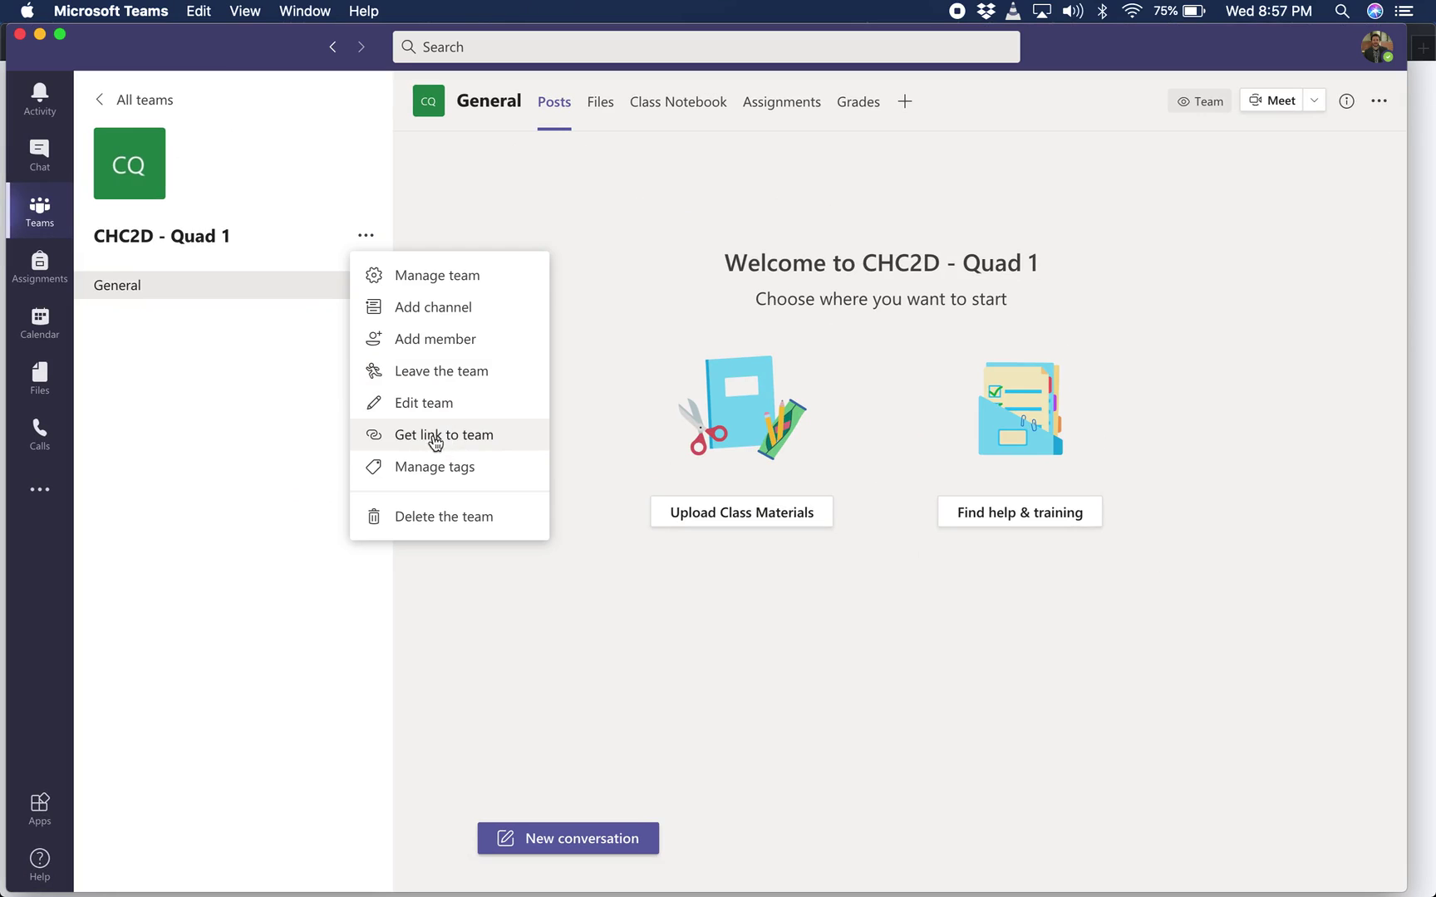
click(432, 438)
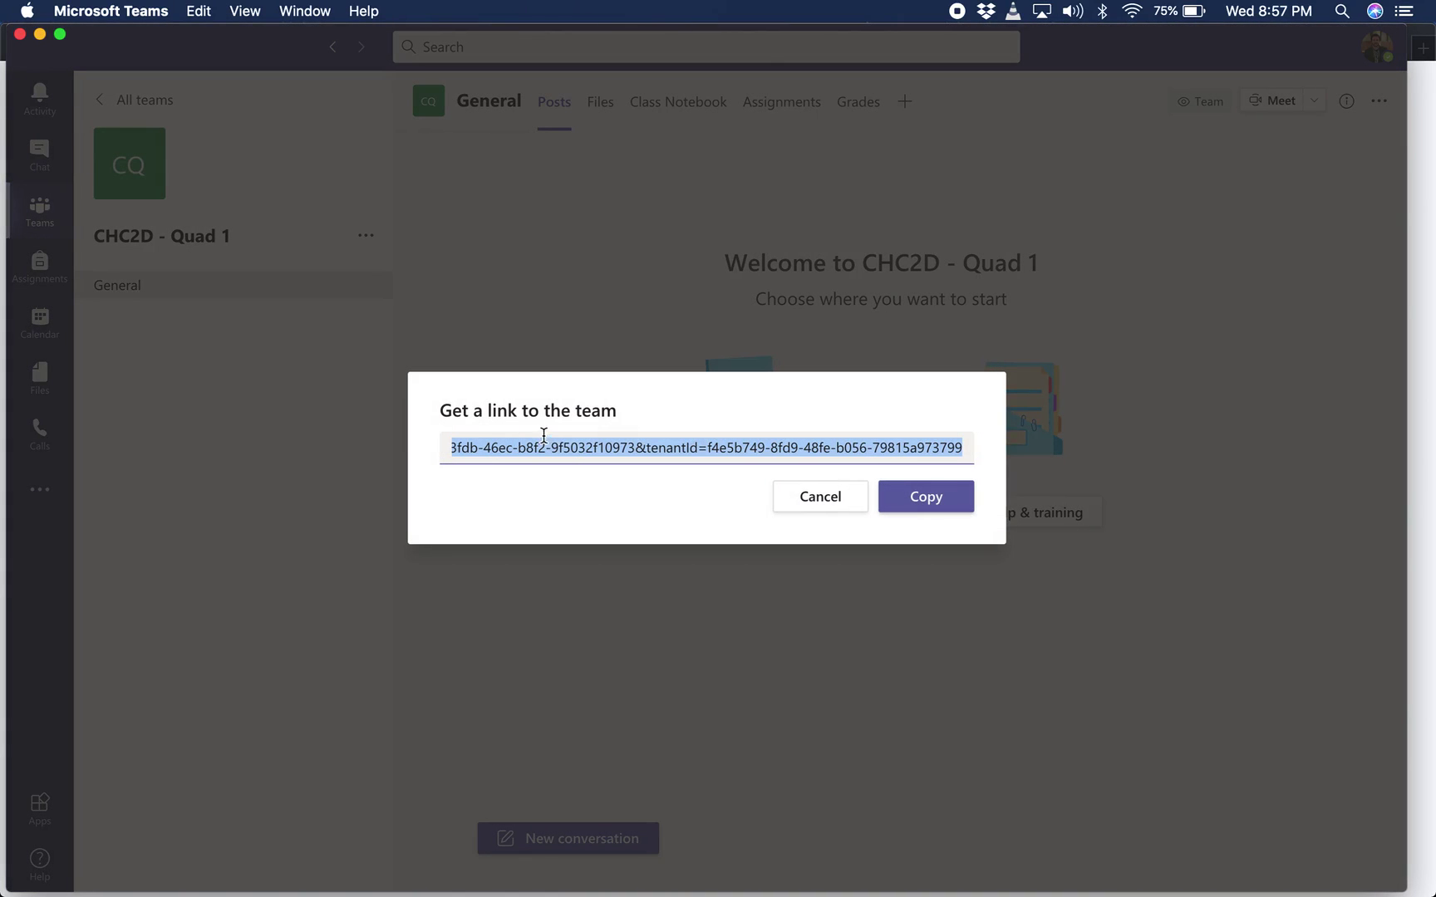
right_click(545, 440)
Copy the team link and replace the custom link's old URL with it in Brightspace
click(573, 470)
click(835, 503)
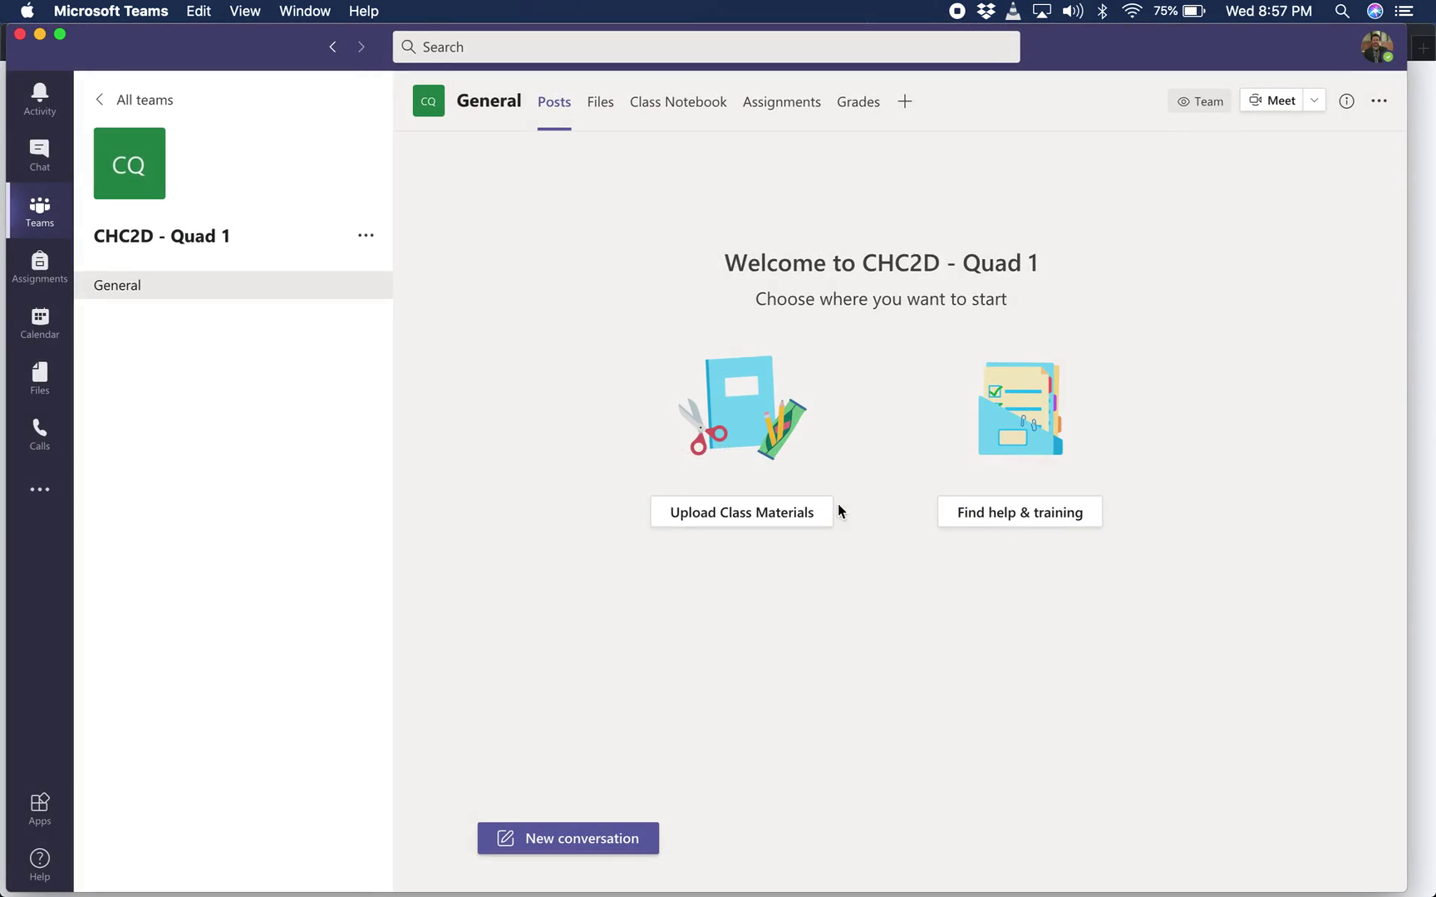
key(ctrl+Up)
click(570, 310)
double_click(601, 305)
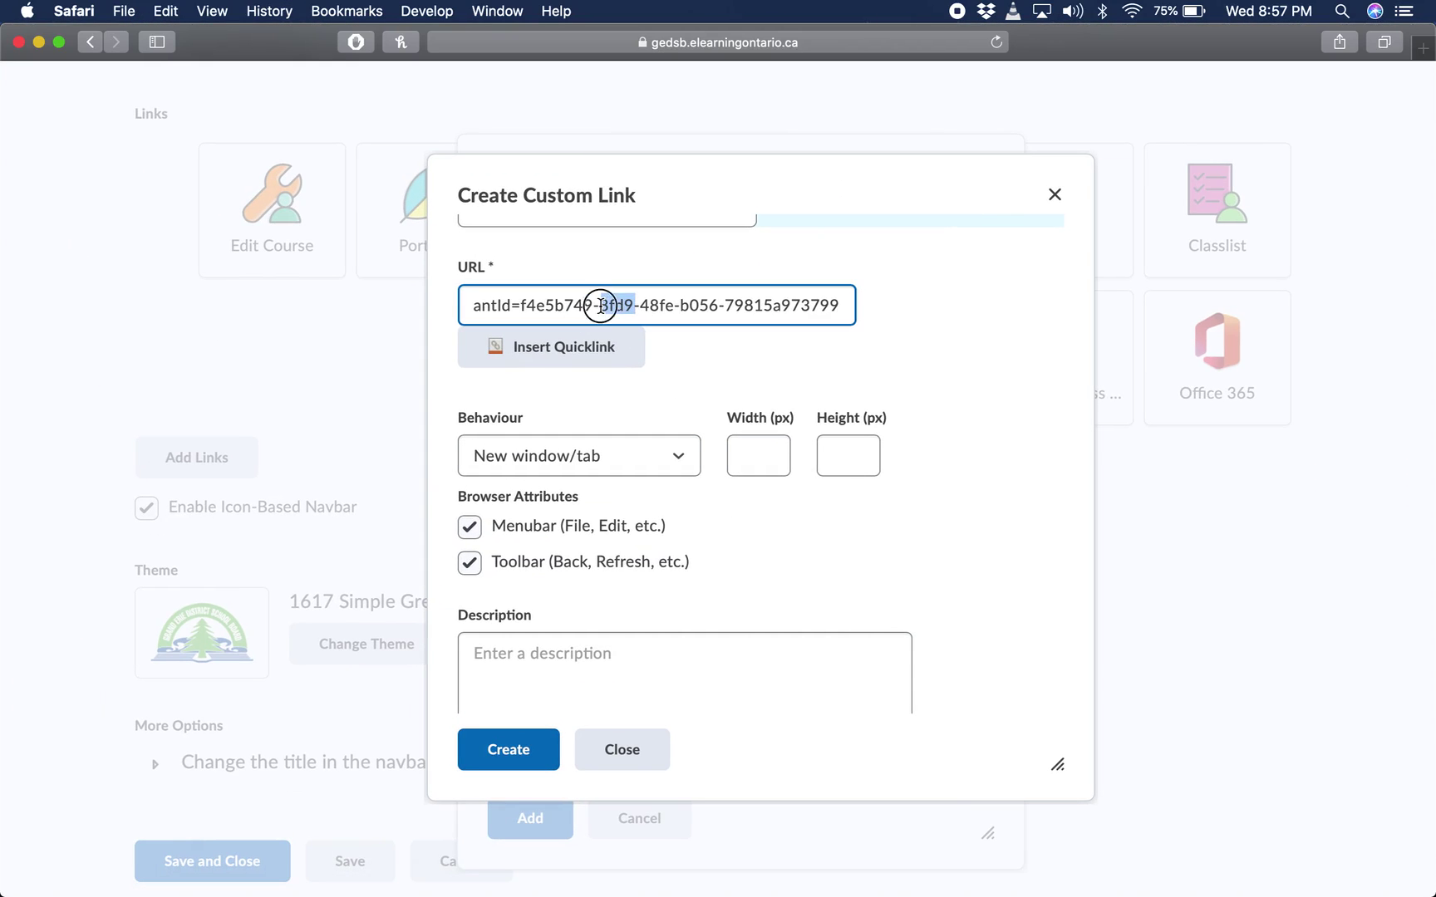
key(super+a)
key(BackSpace)
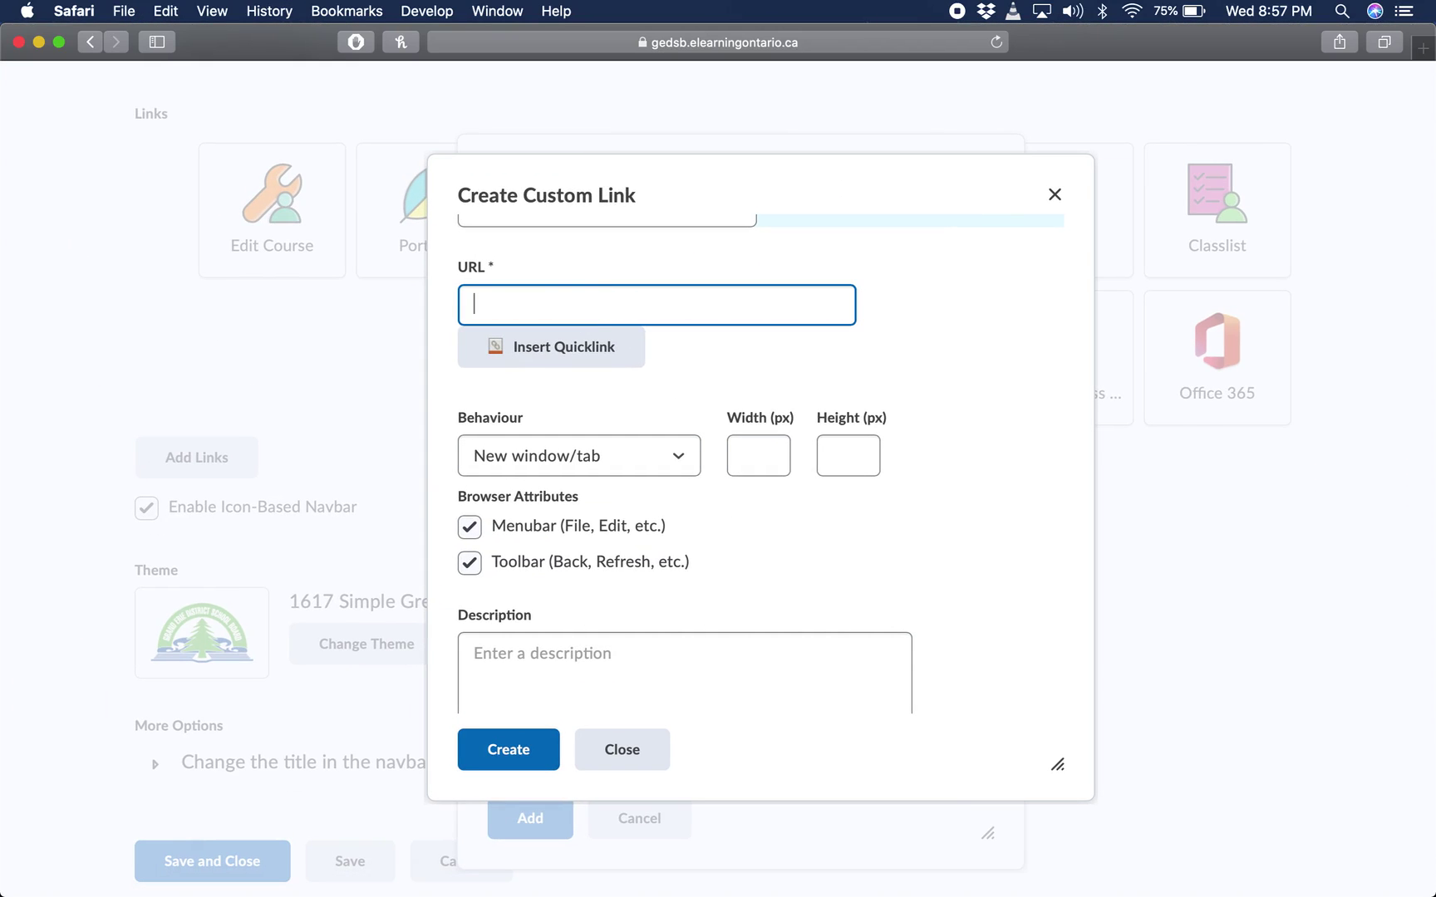
right_click(540, 309)
click(577, 350)
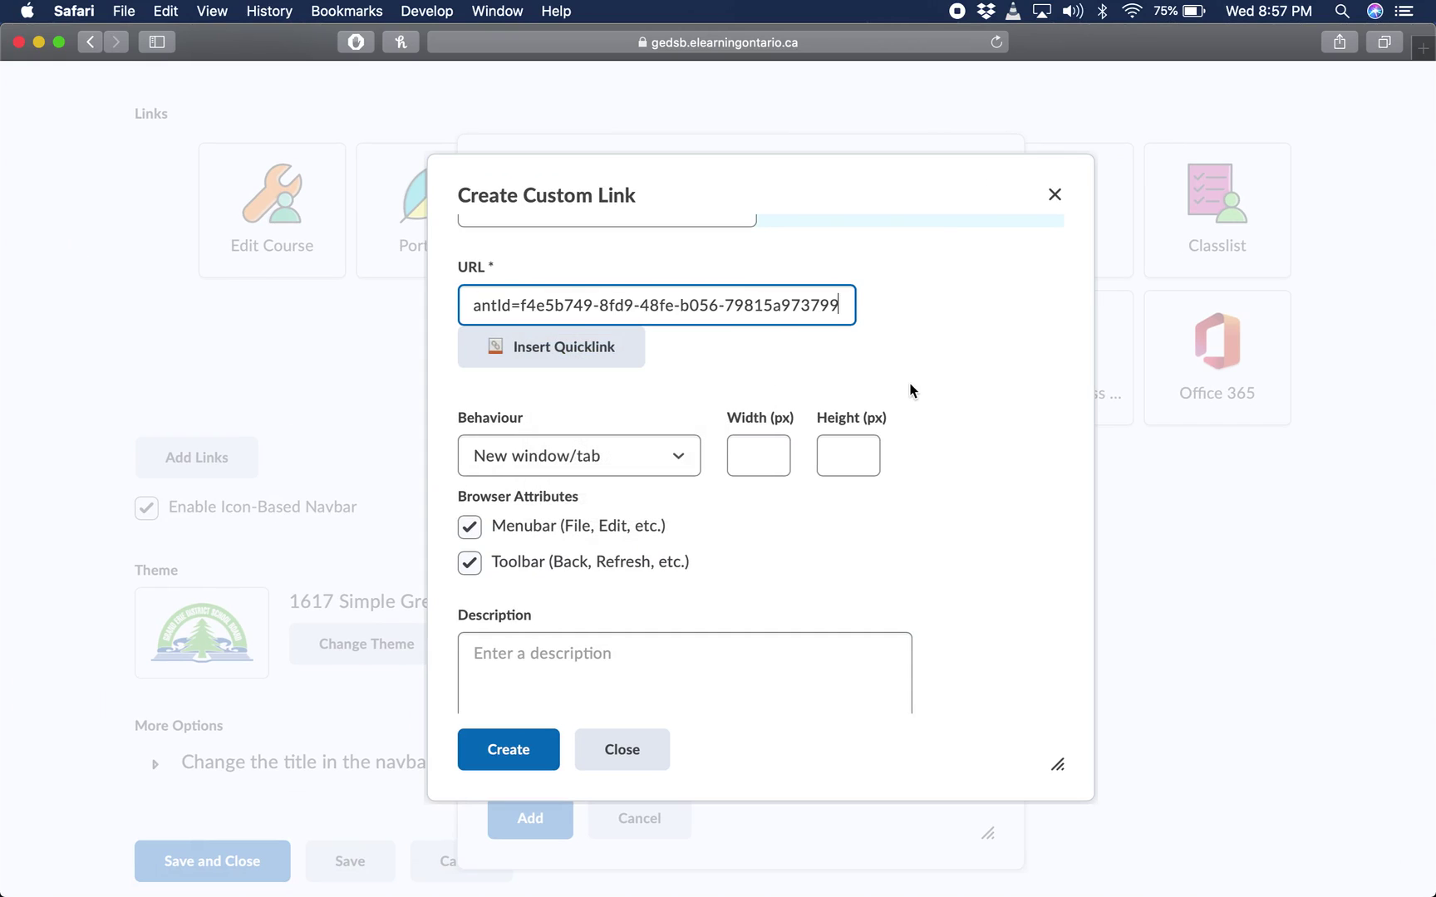
Keep Behaviour as New window/tab and leave the description empty
scroll(914, 390, up, 2)
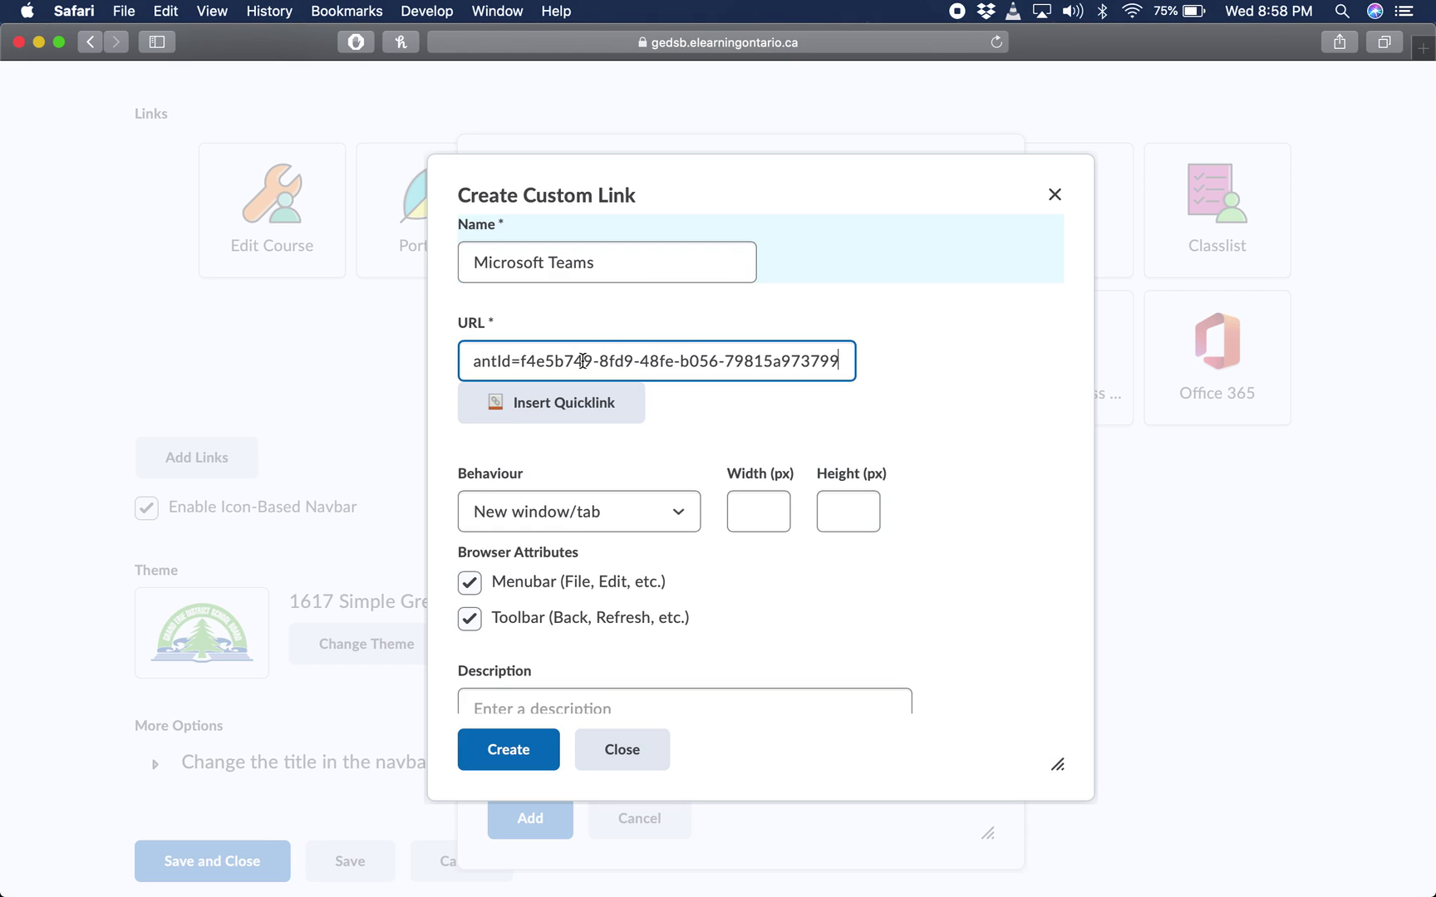
scroll(806, 455, down, 4)
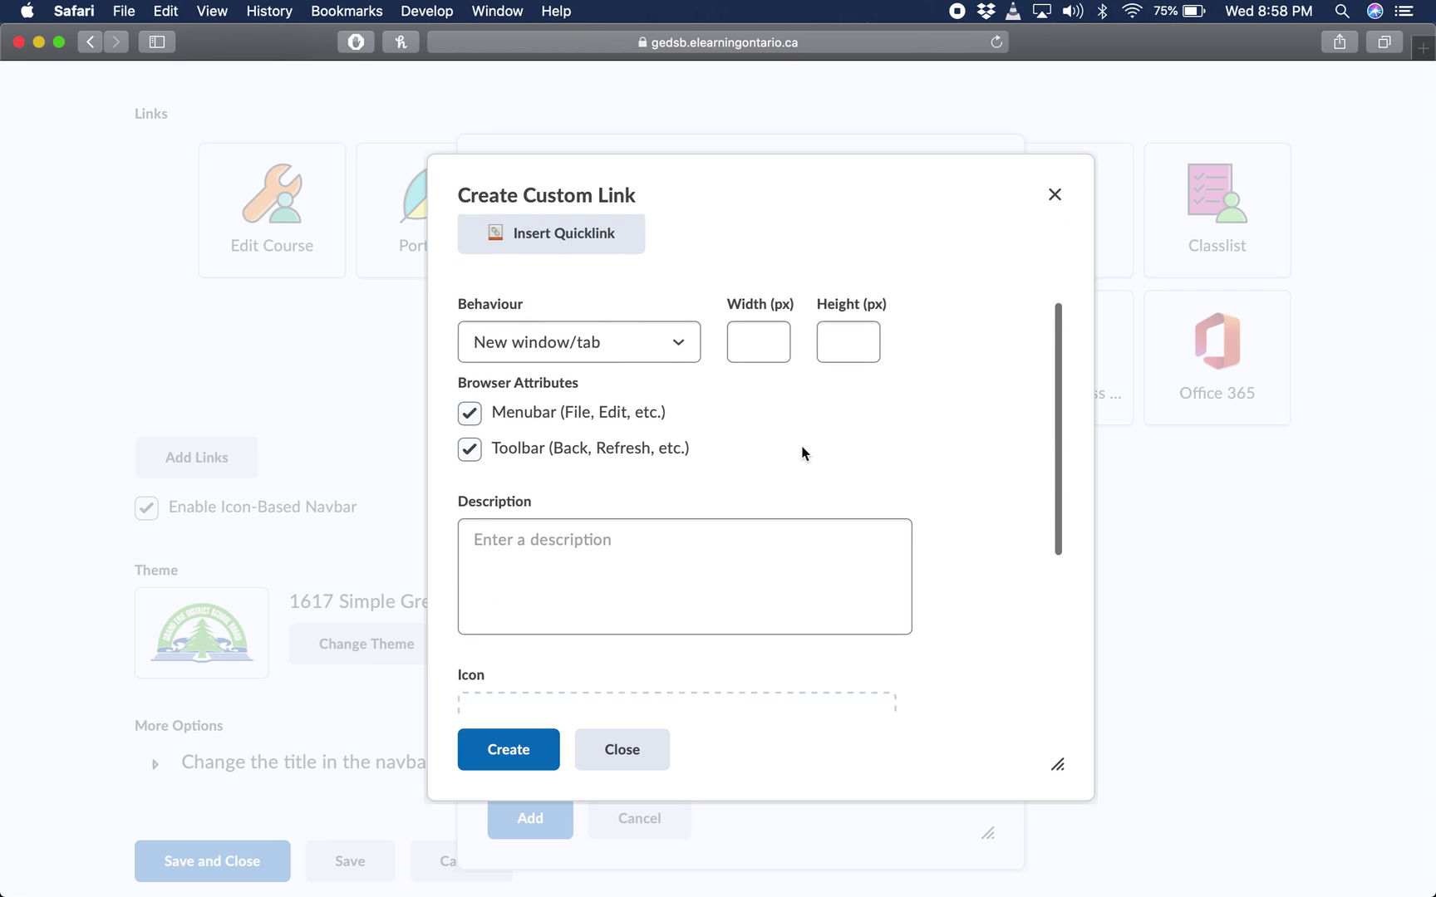
click(644, 344)
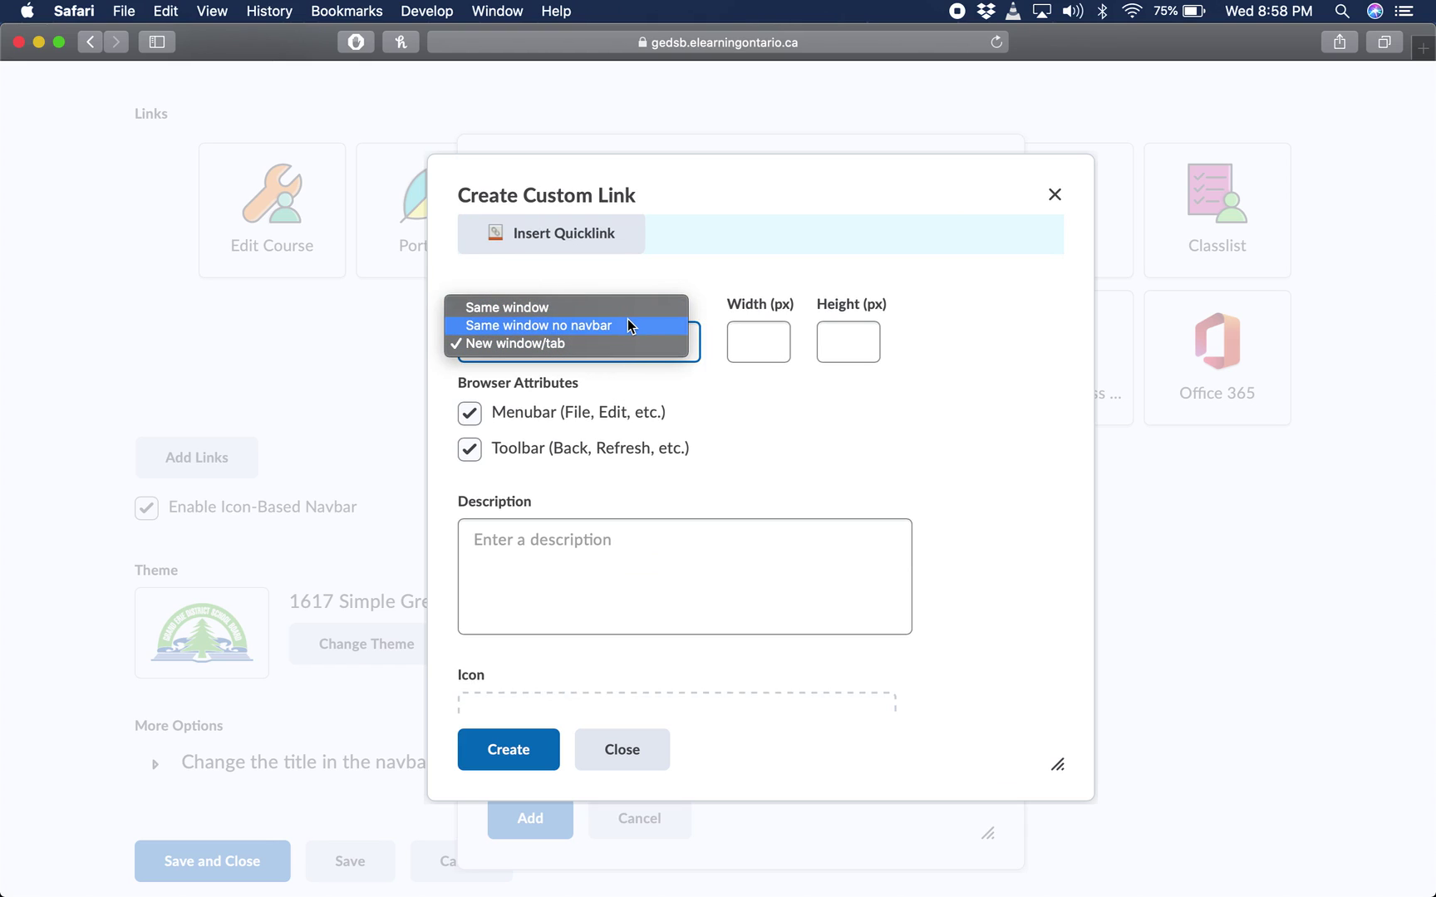
click(546, 344)
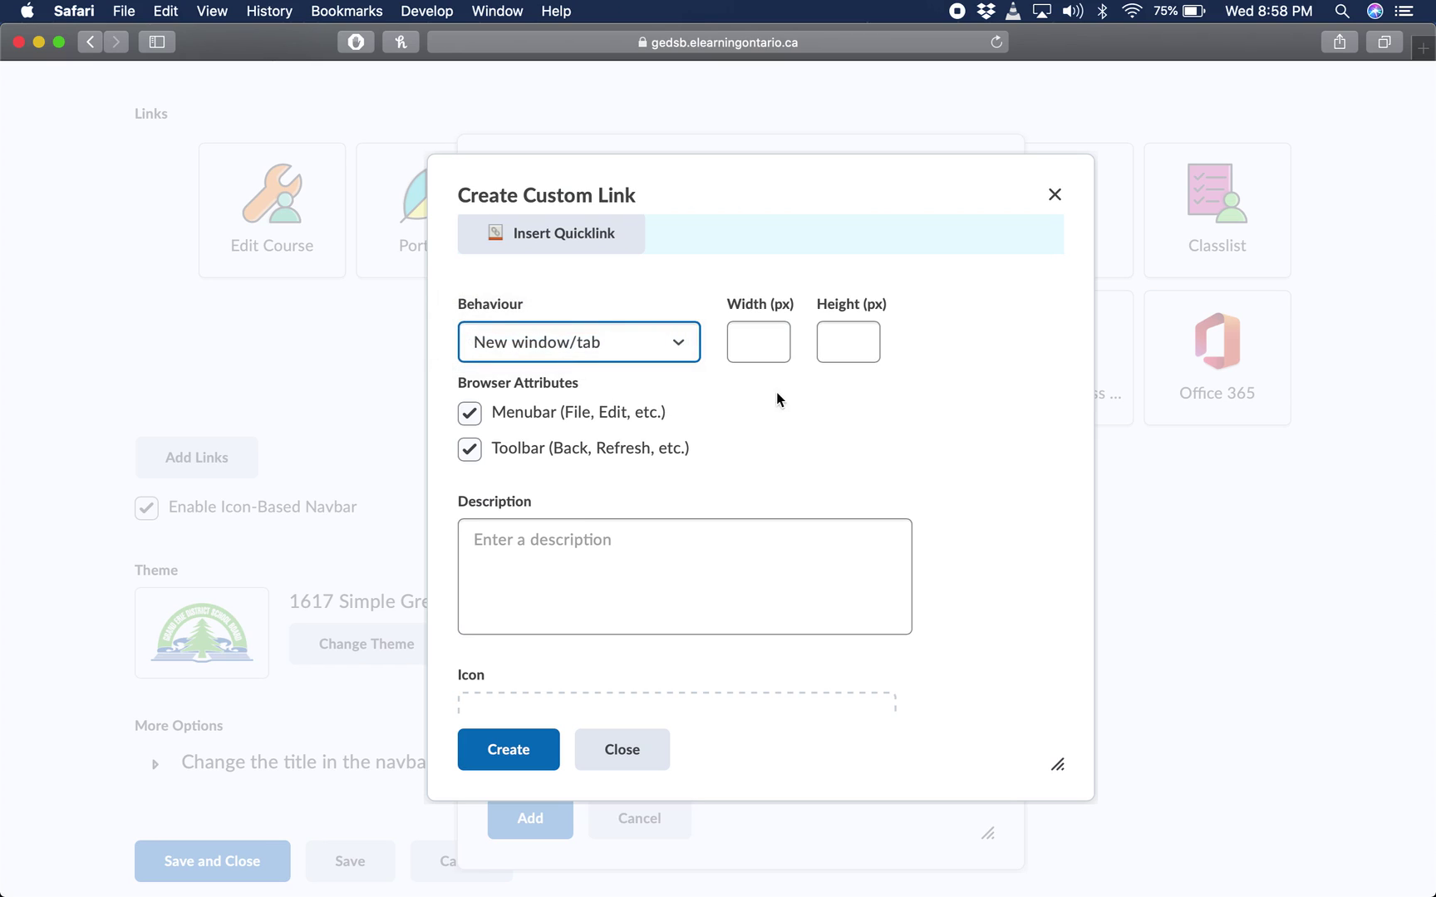
scroll(795, 403, down, 2)
scroll(795, 403, down, 2)
click(795, 404)
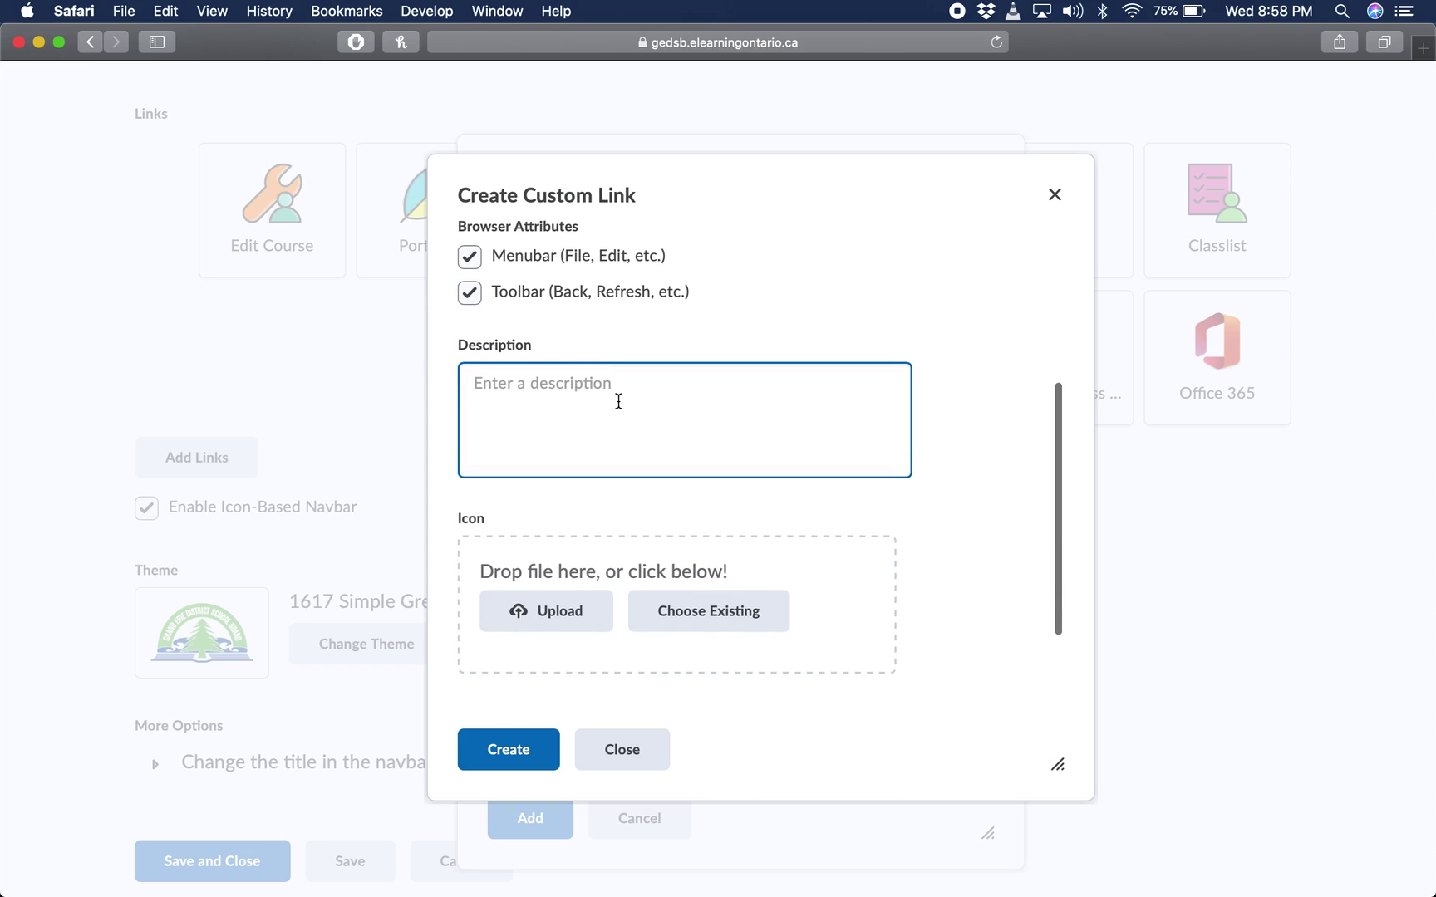
scroll(619, 402, up, 4)
click(528, 264)
scroll(631, 322, down, 3)
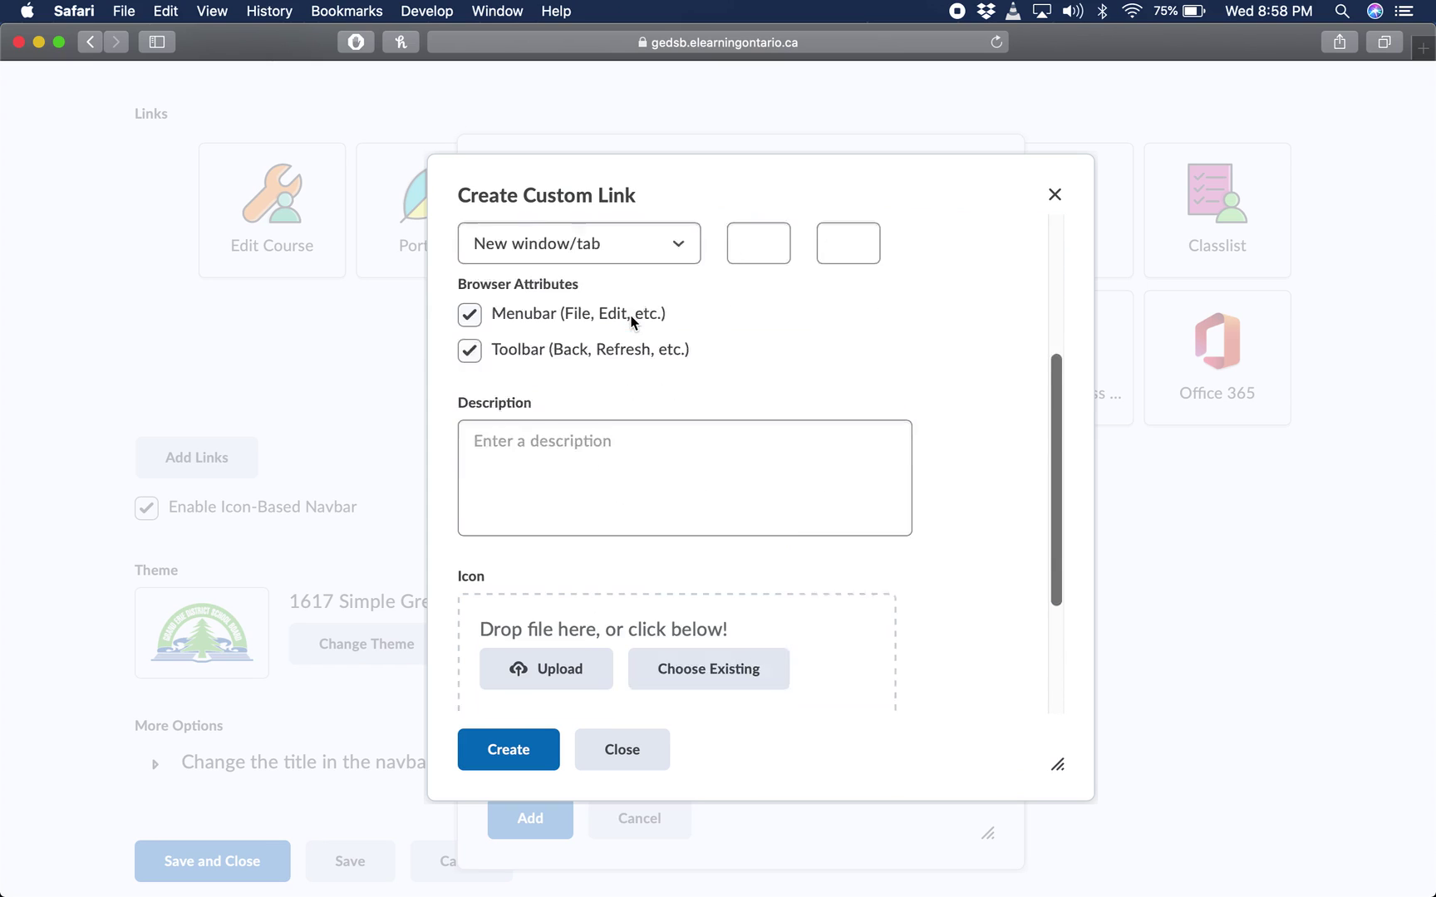
scroll(663, 452, down, 4)
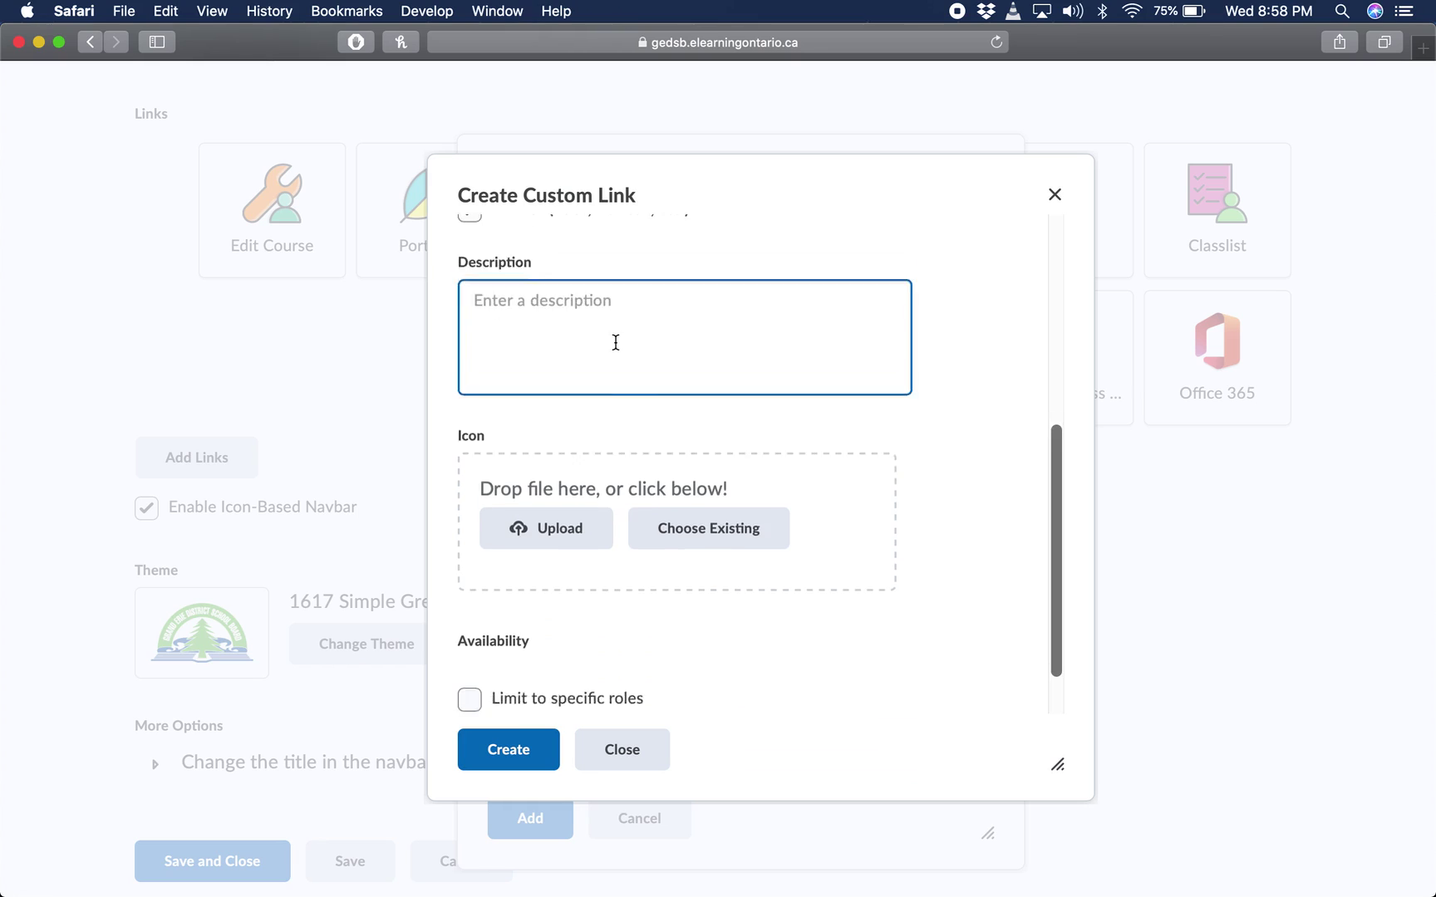
scroll(615, 342, down, 2)
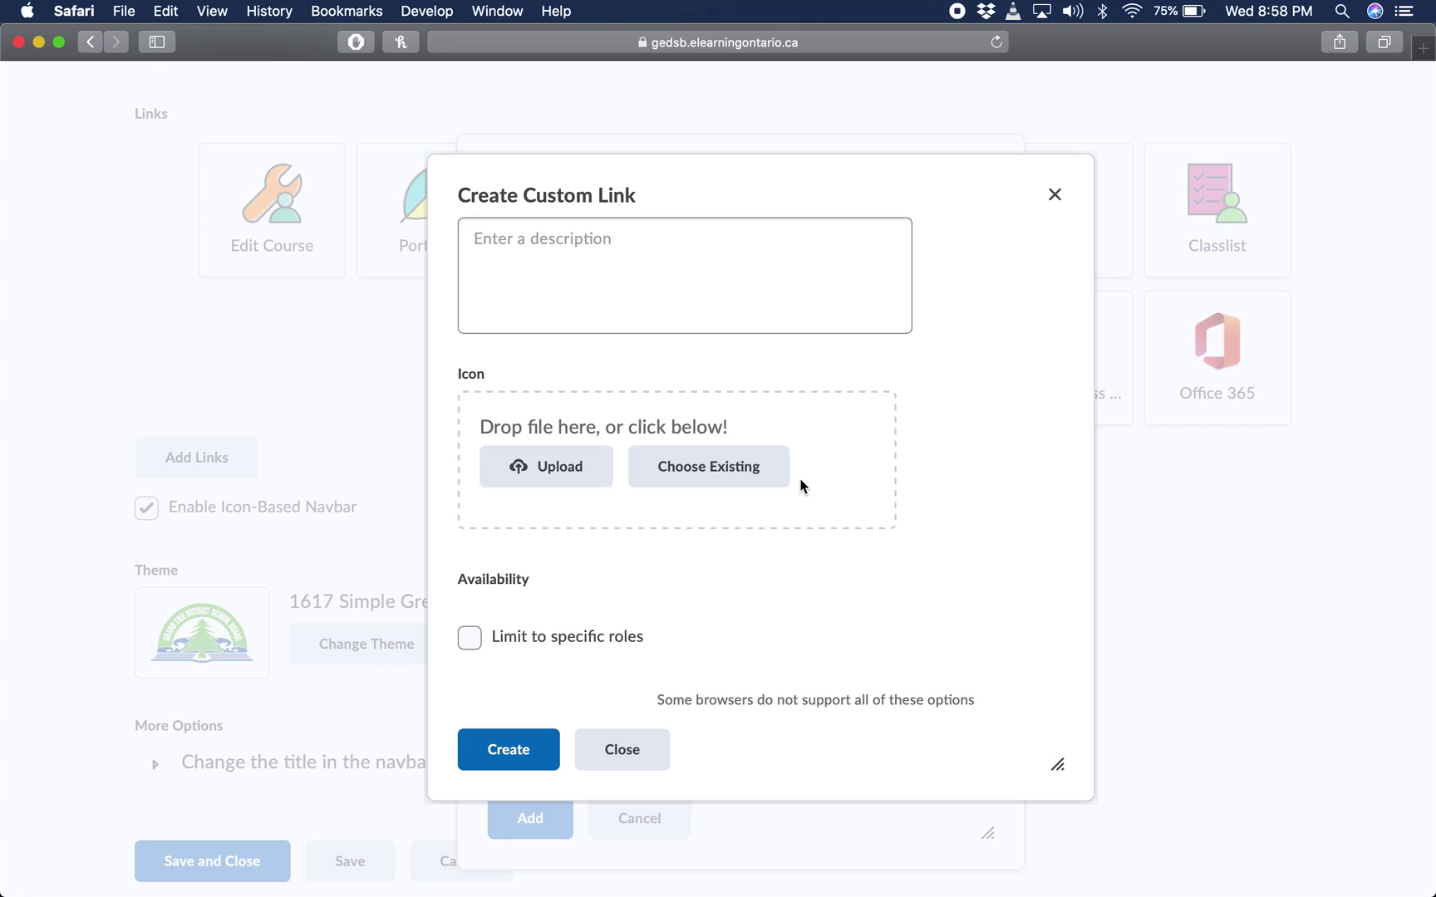
In a new tab, search Google Images for 'microsoft teams'
key(super+t)
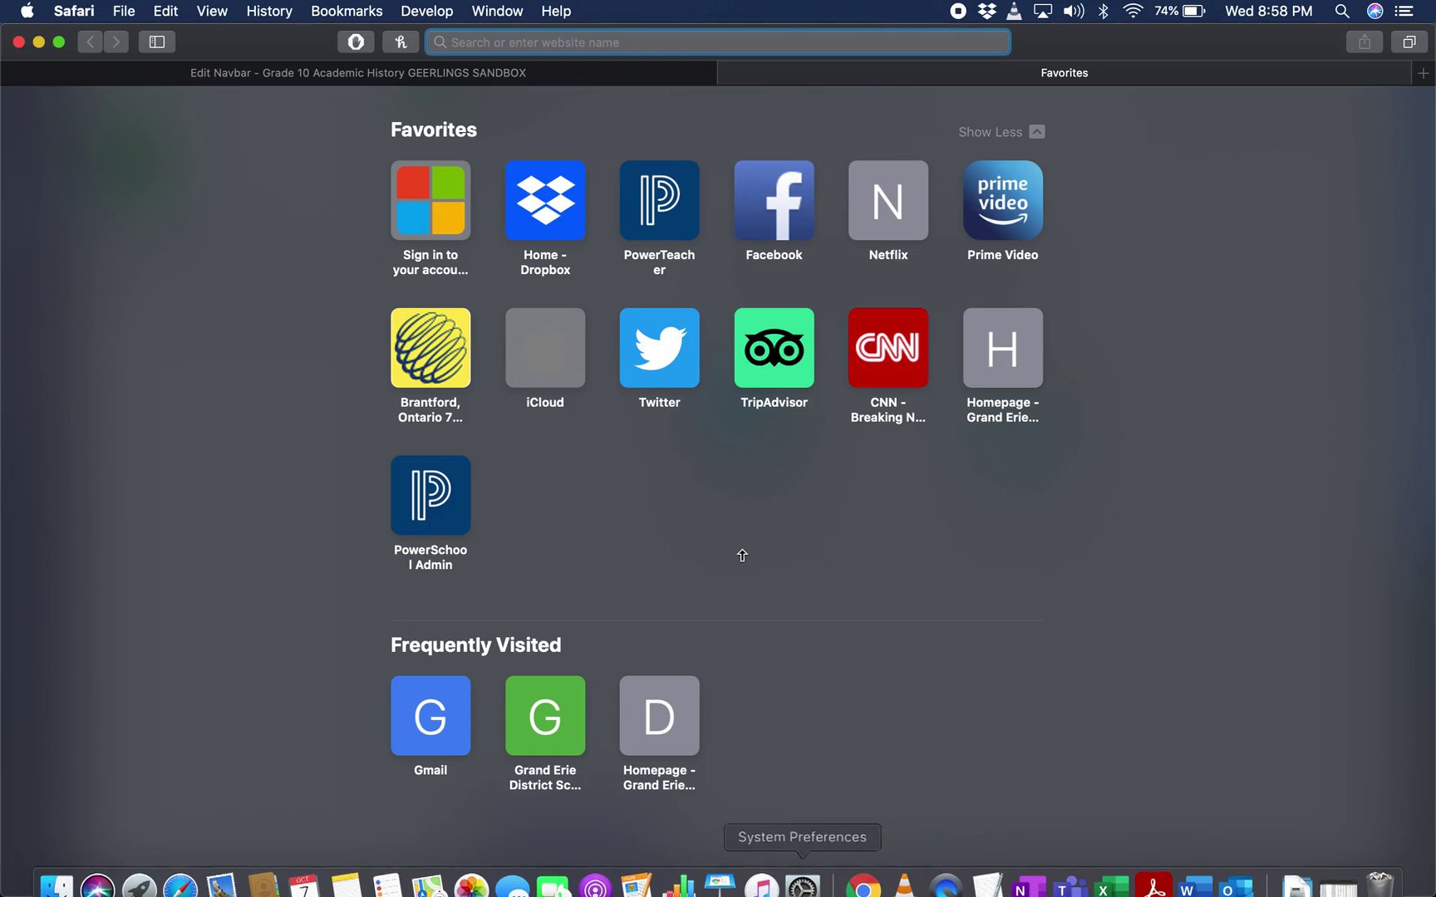
text(google ima)
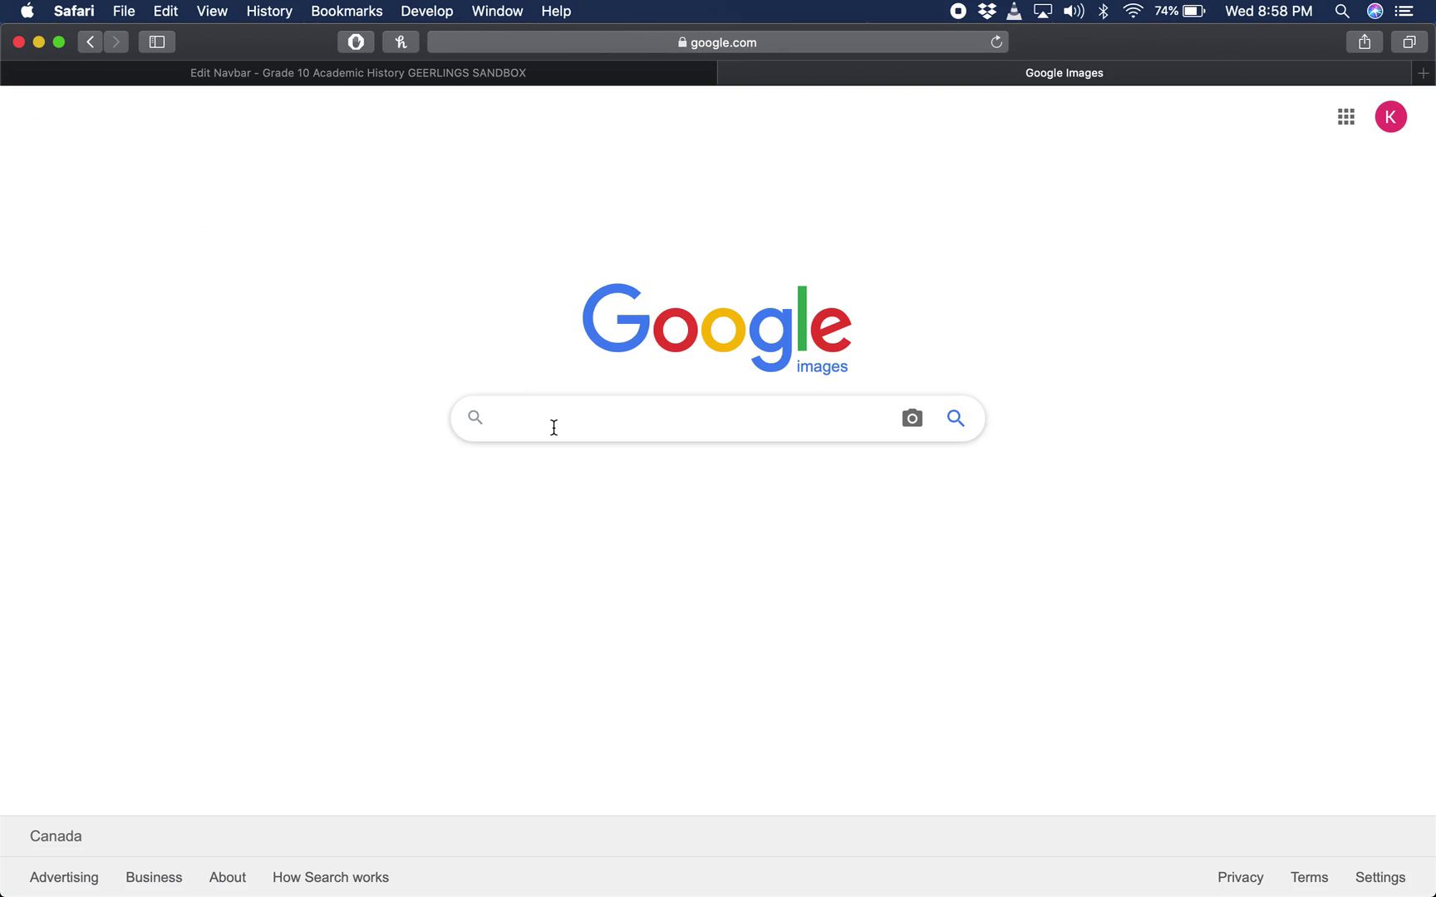
text(microsoft teams)
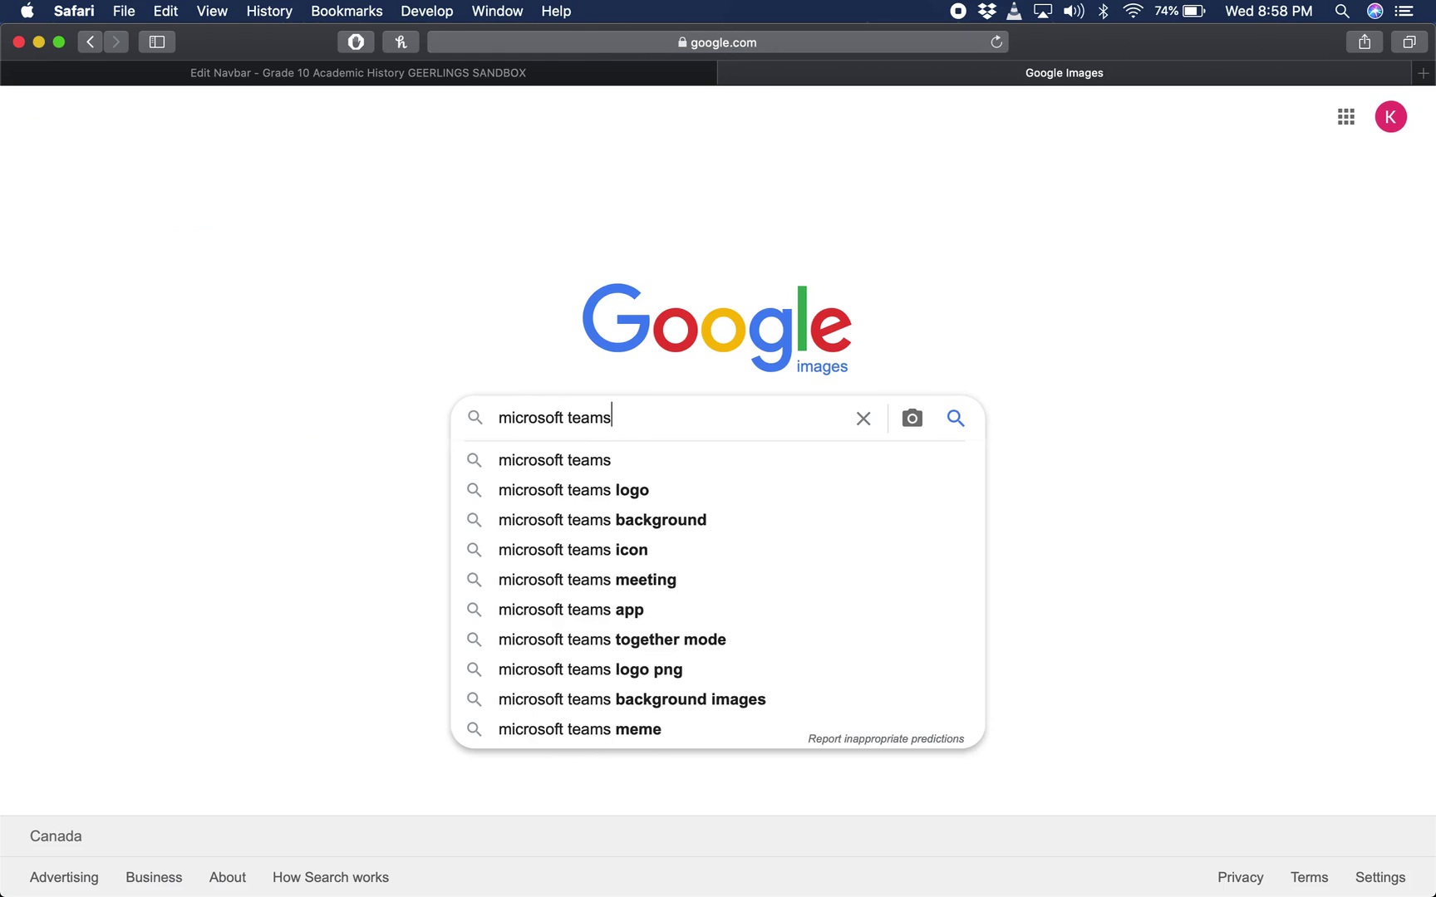
key(Return)
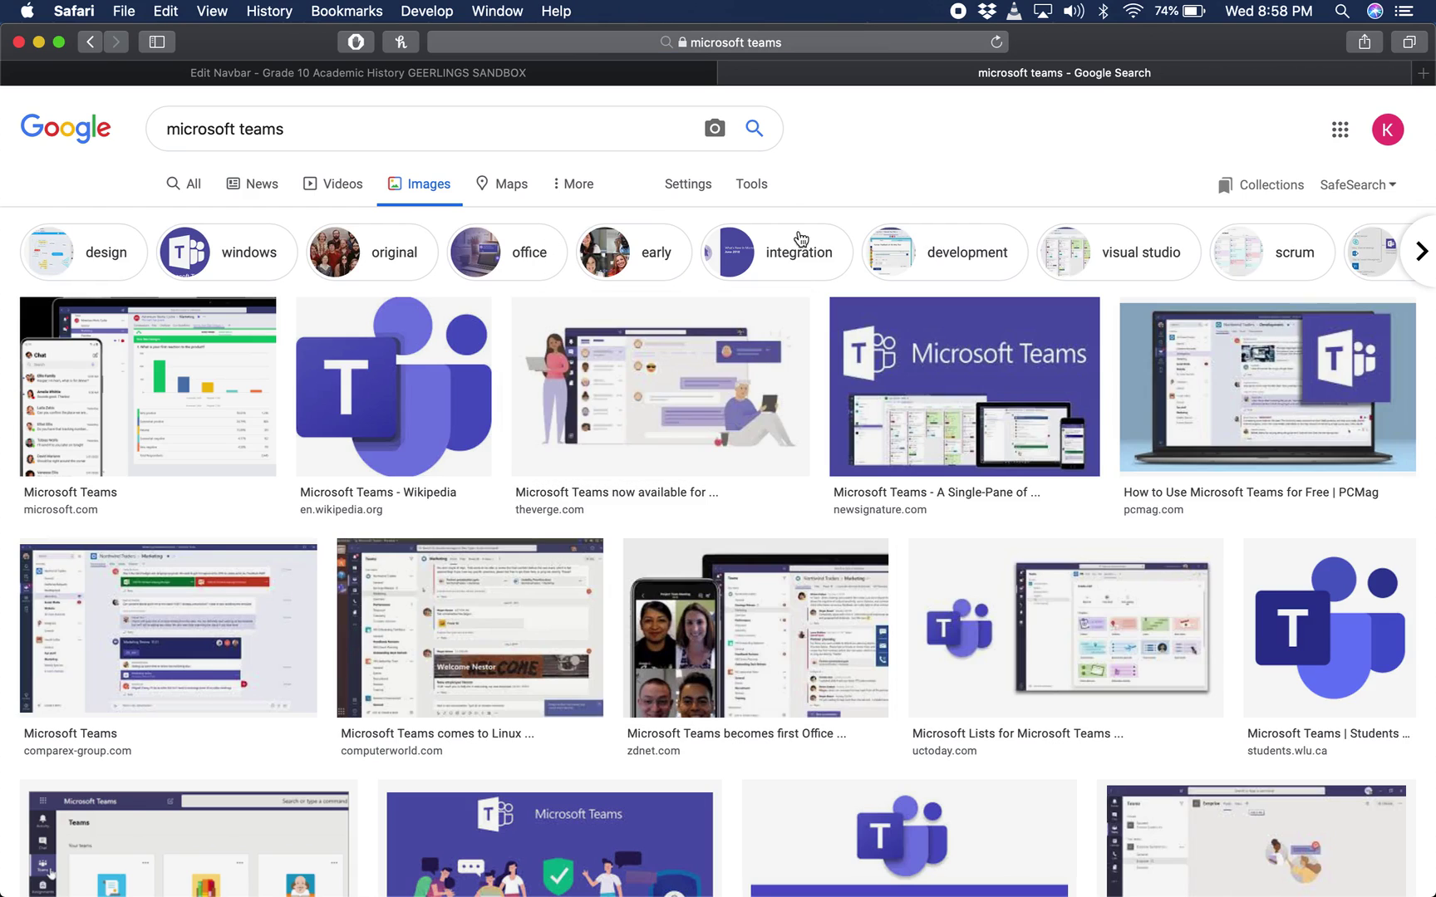
Filter usage rights to Creative Commons licenses and open the first Teams logo image
click(759, 198)
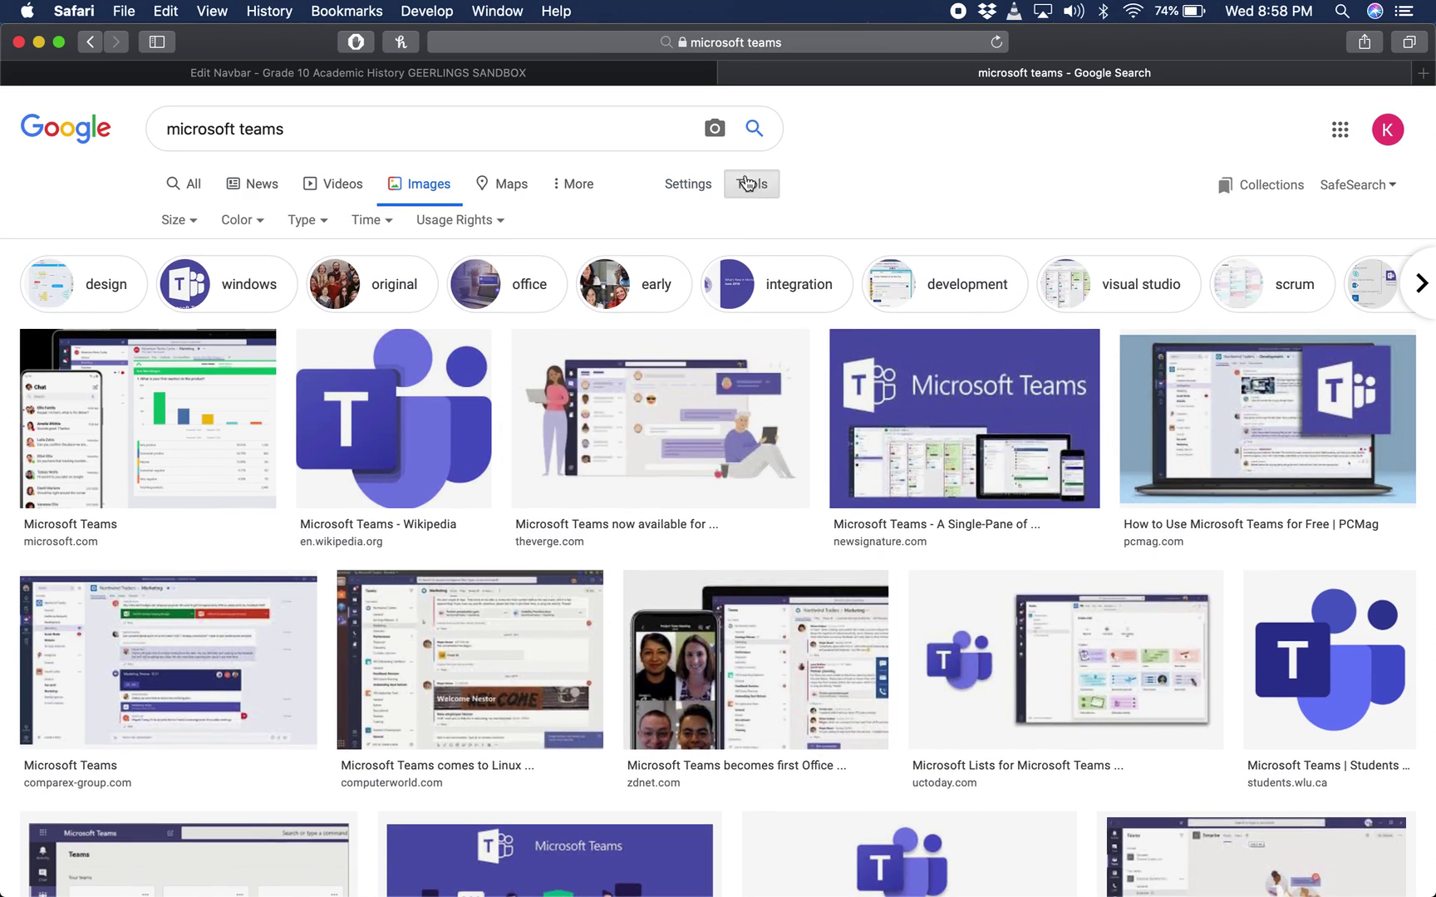
click(491, 223)
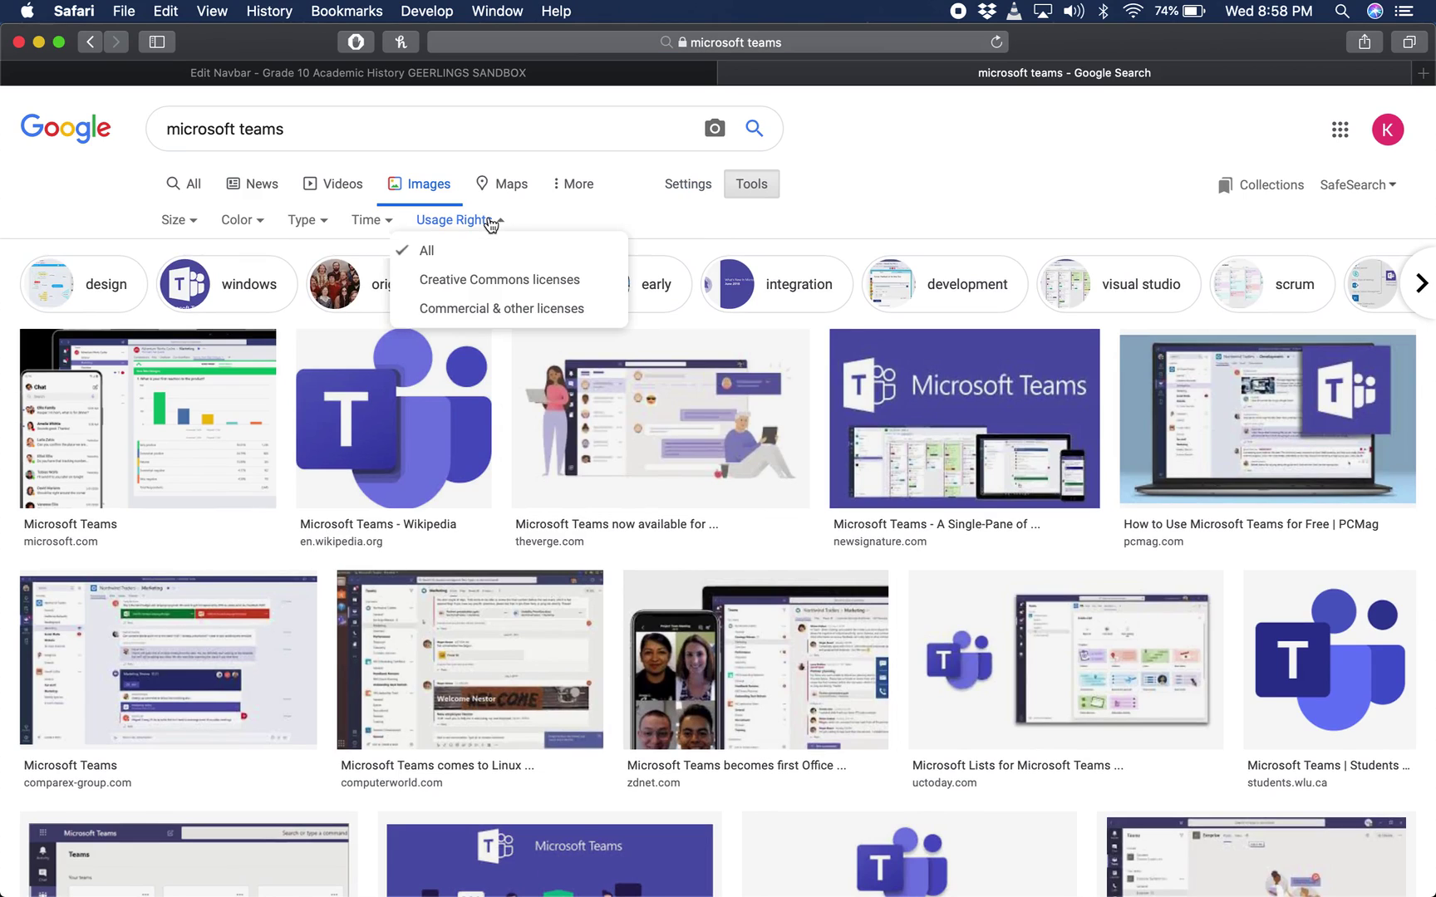
click(470, 295)
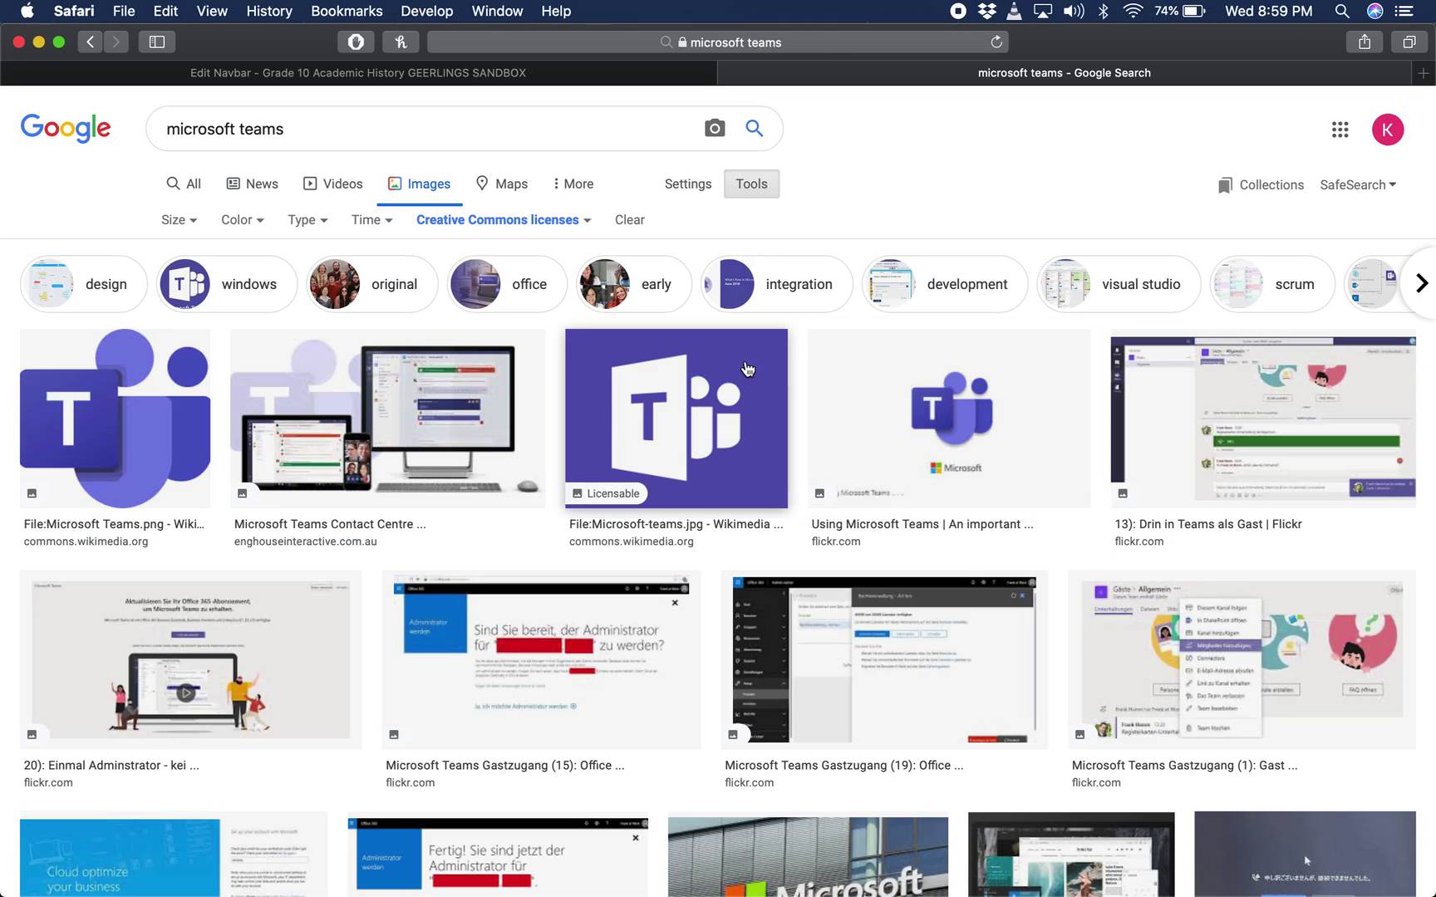
scroll(1003, 490, down, 2)
scroll(1005, 490, down, 2)
scroll(1005, 491, up, 3)
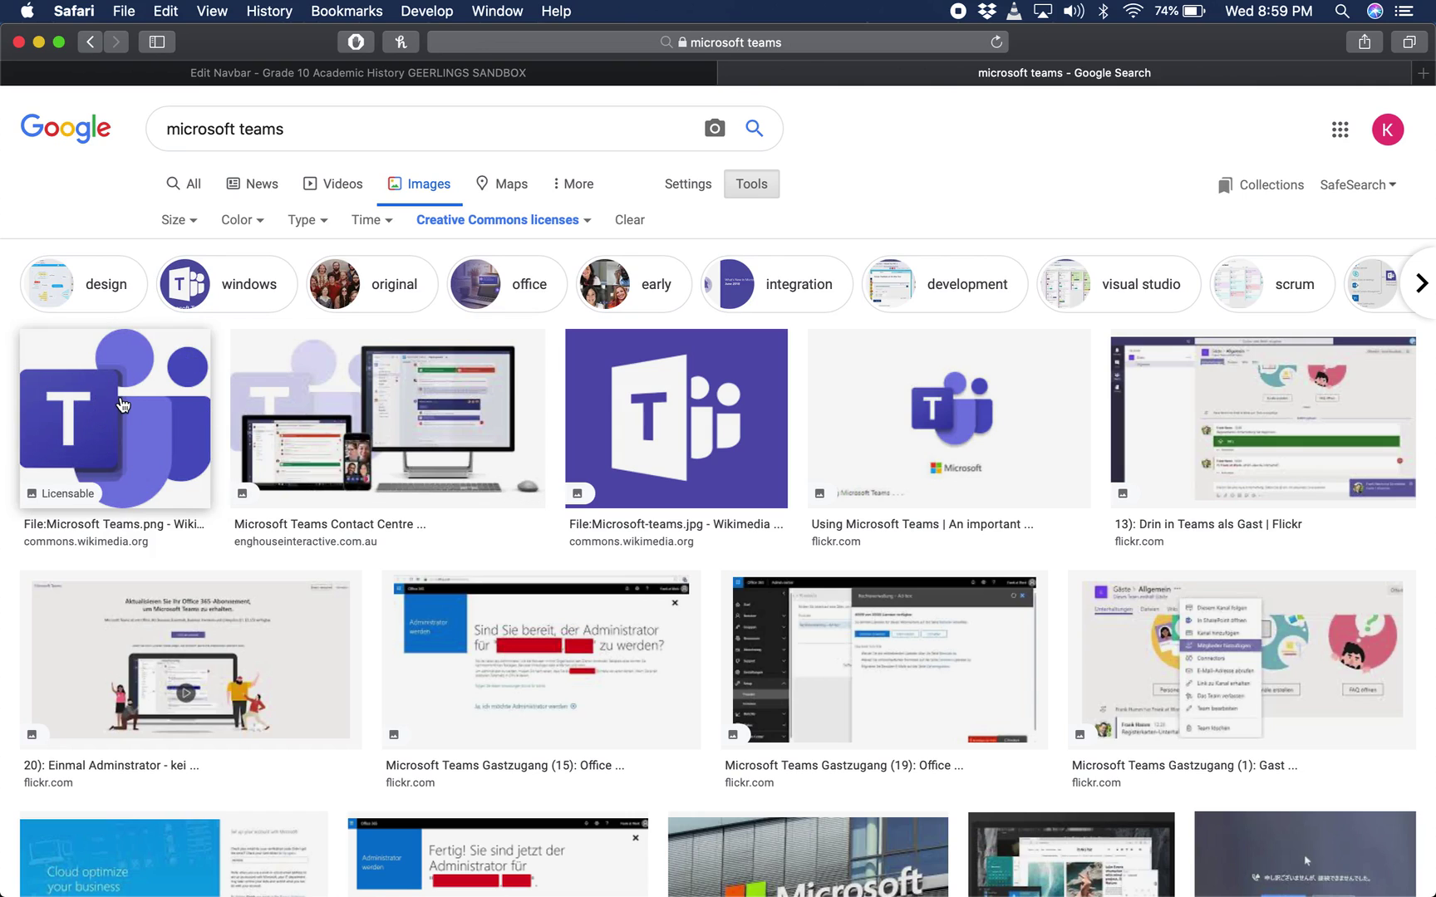
click(91, 404)
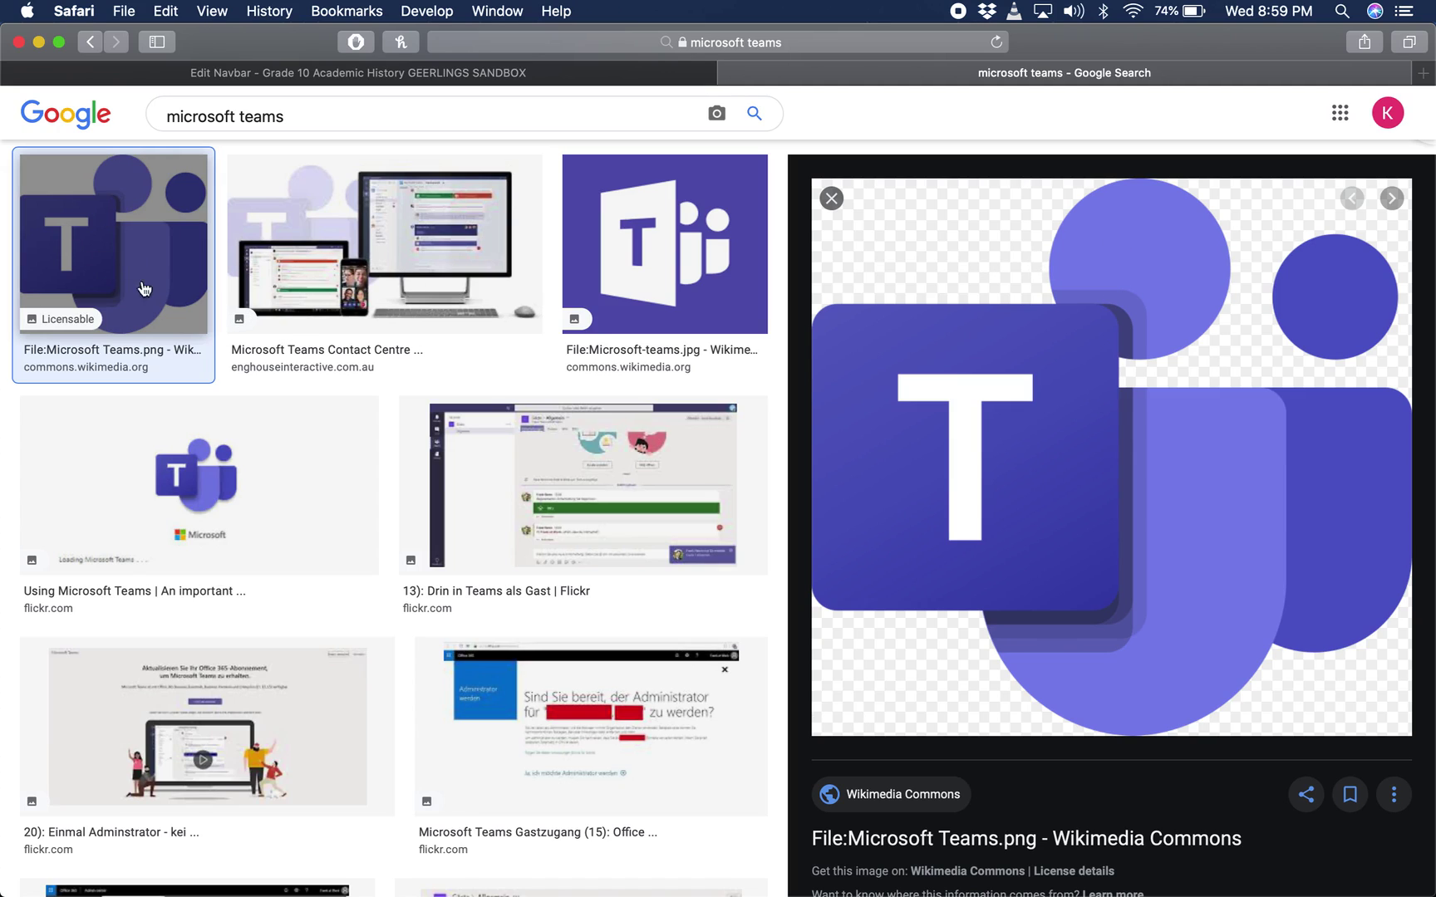
Save the Teams logo preview image to the Desktop as Microsoft_Teams.png
right_click(993, 358)
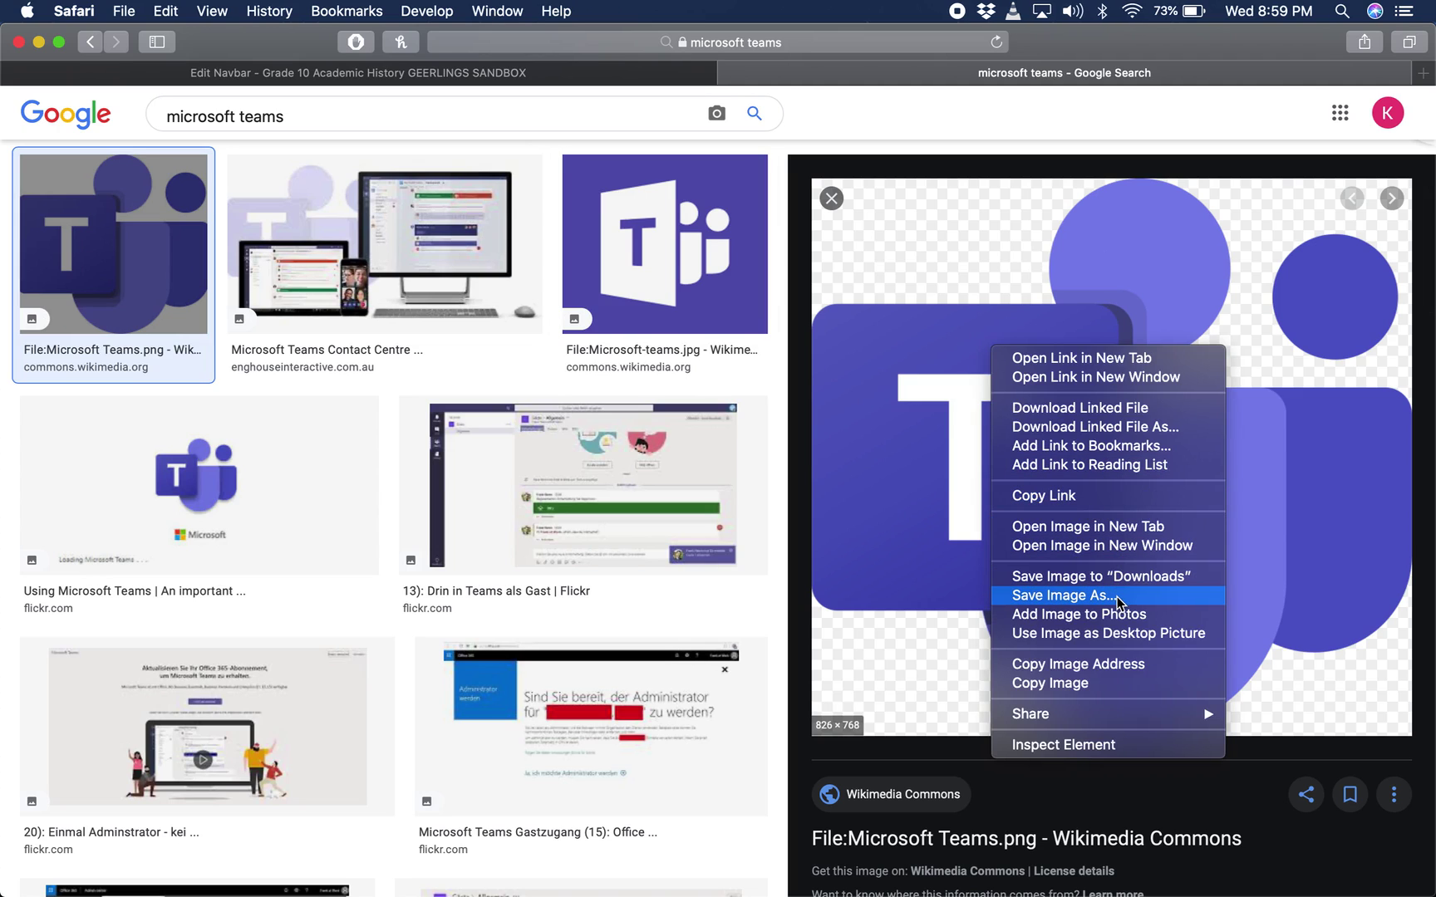
click(1117, 596)
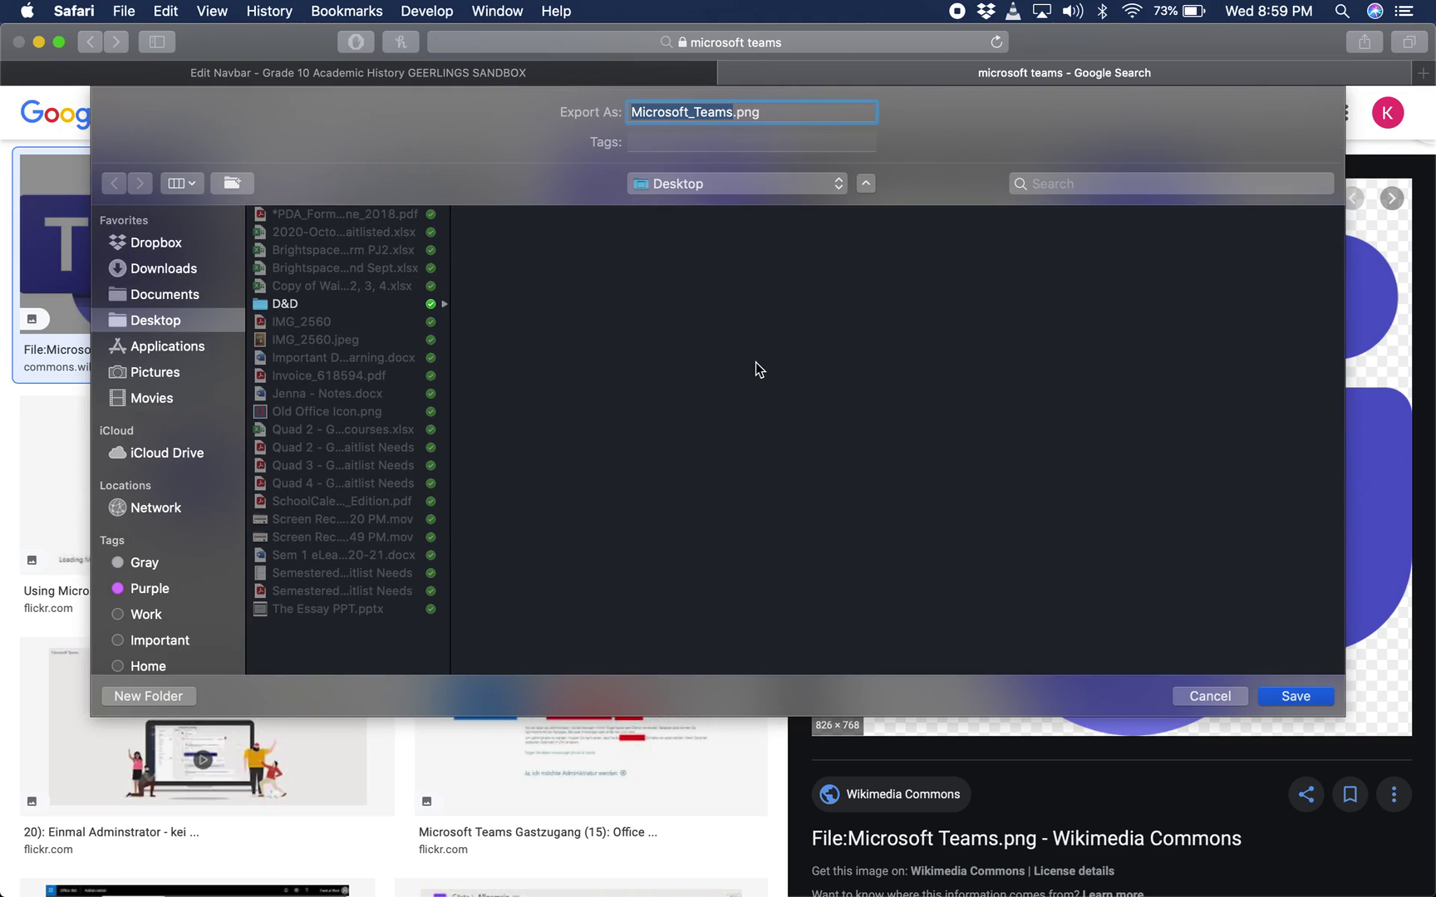
click(1296, 697)
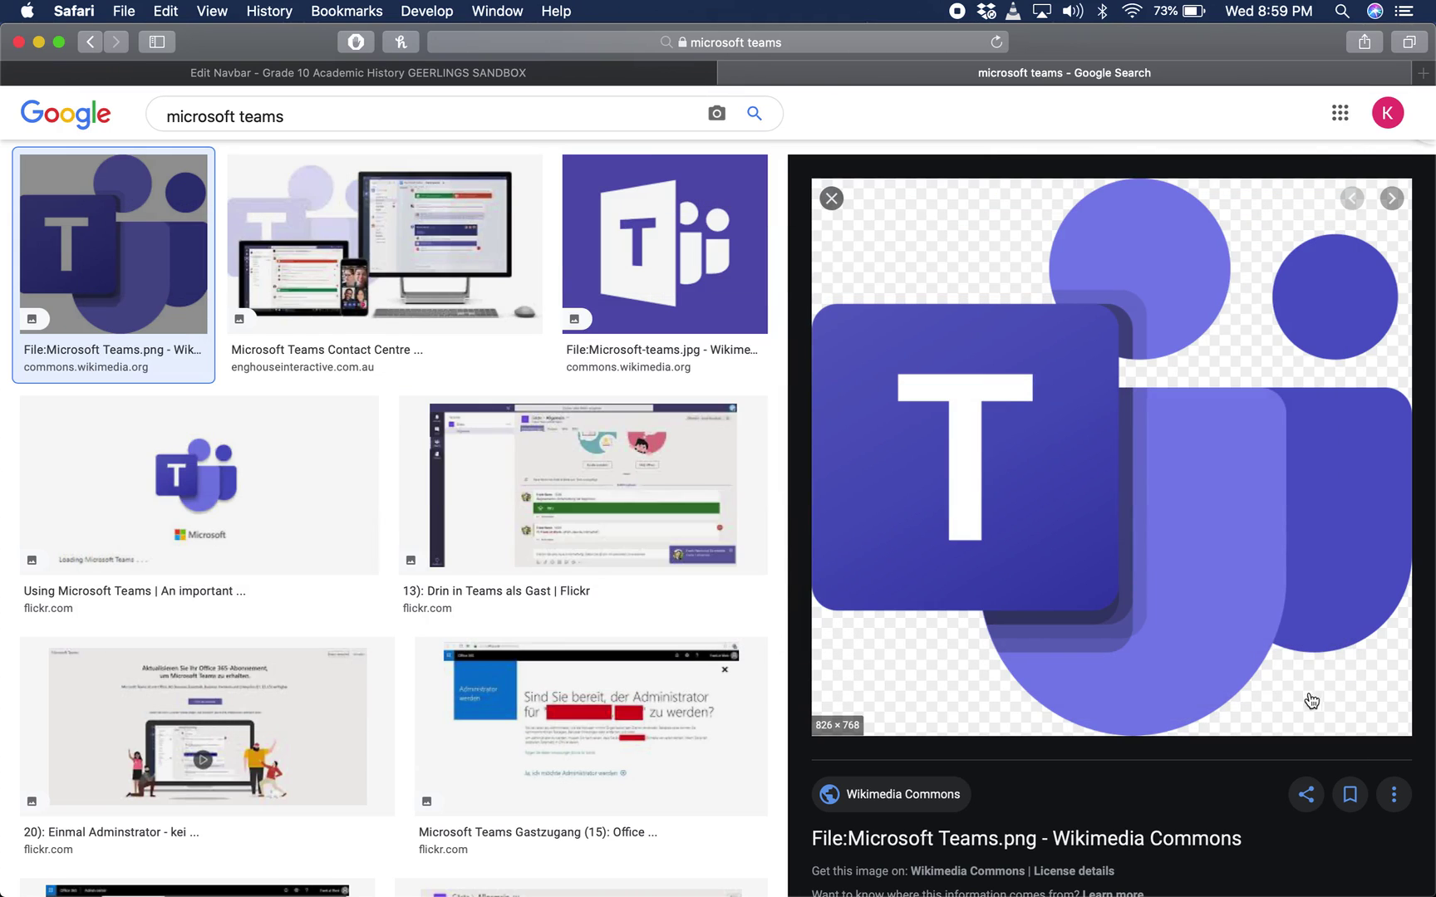
Back in Edit Navbar, upload Microsoft_Teams.png from the Desktop as the custom link icon
click(605, 75)
click(644, 204)
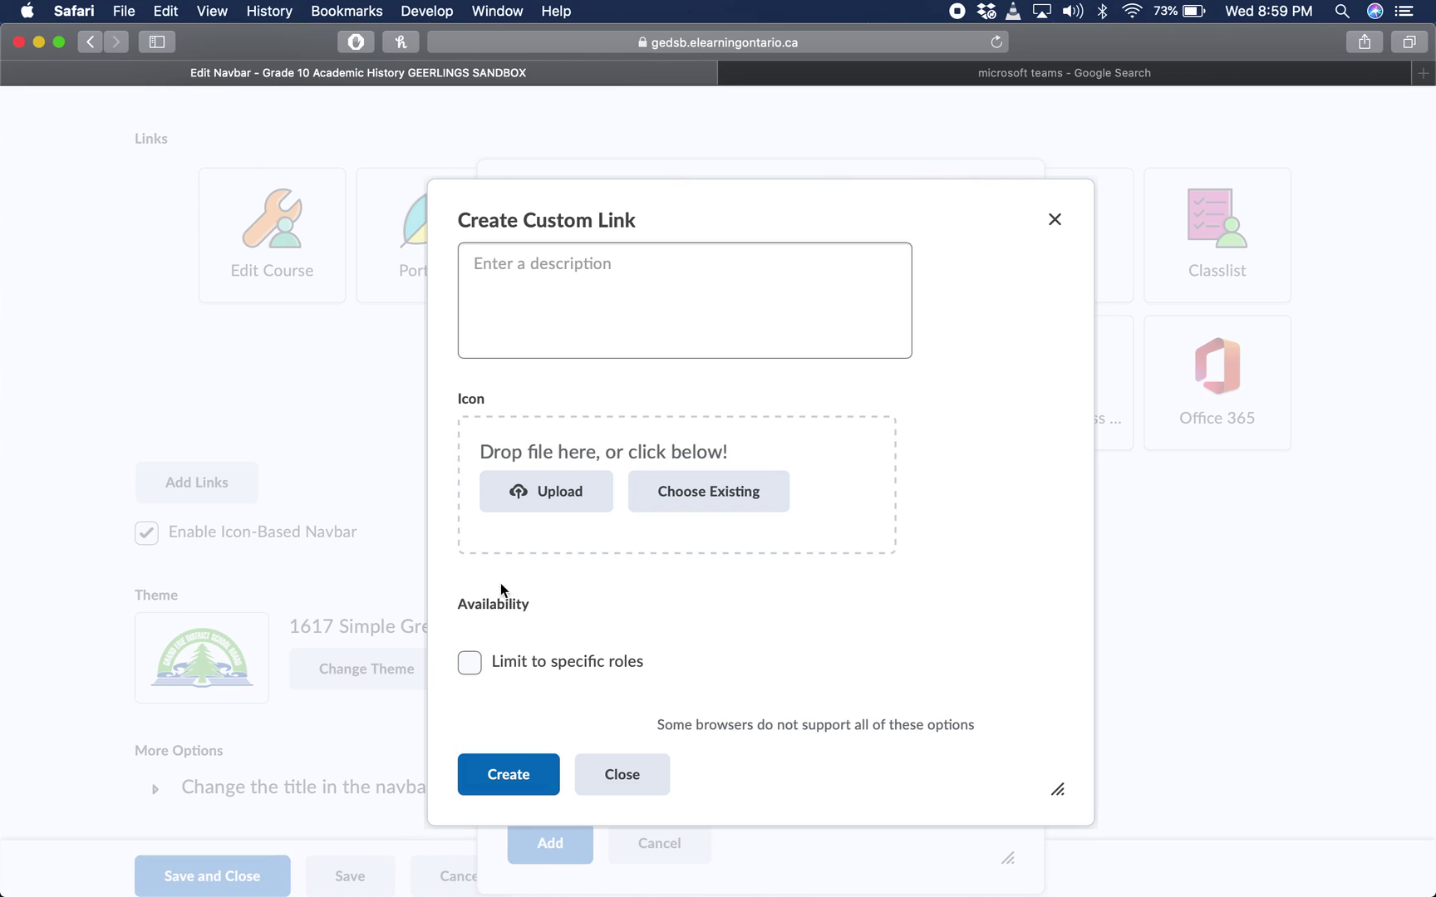
click(552, 494)
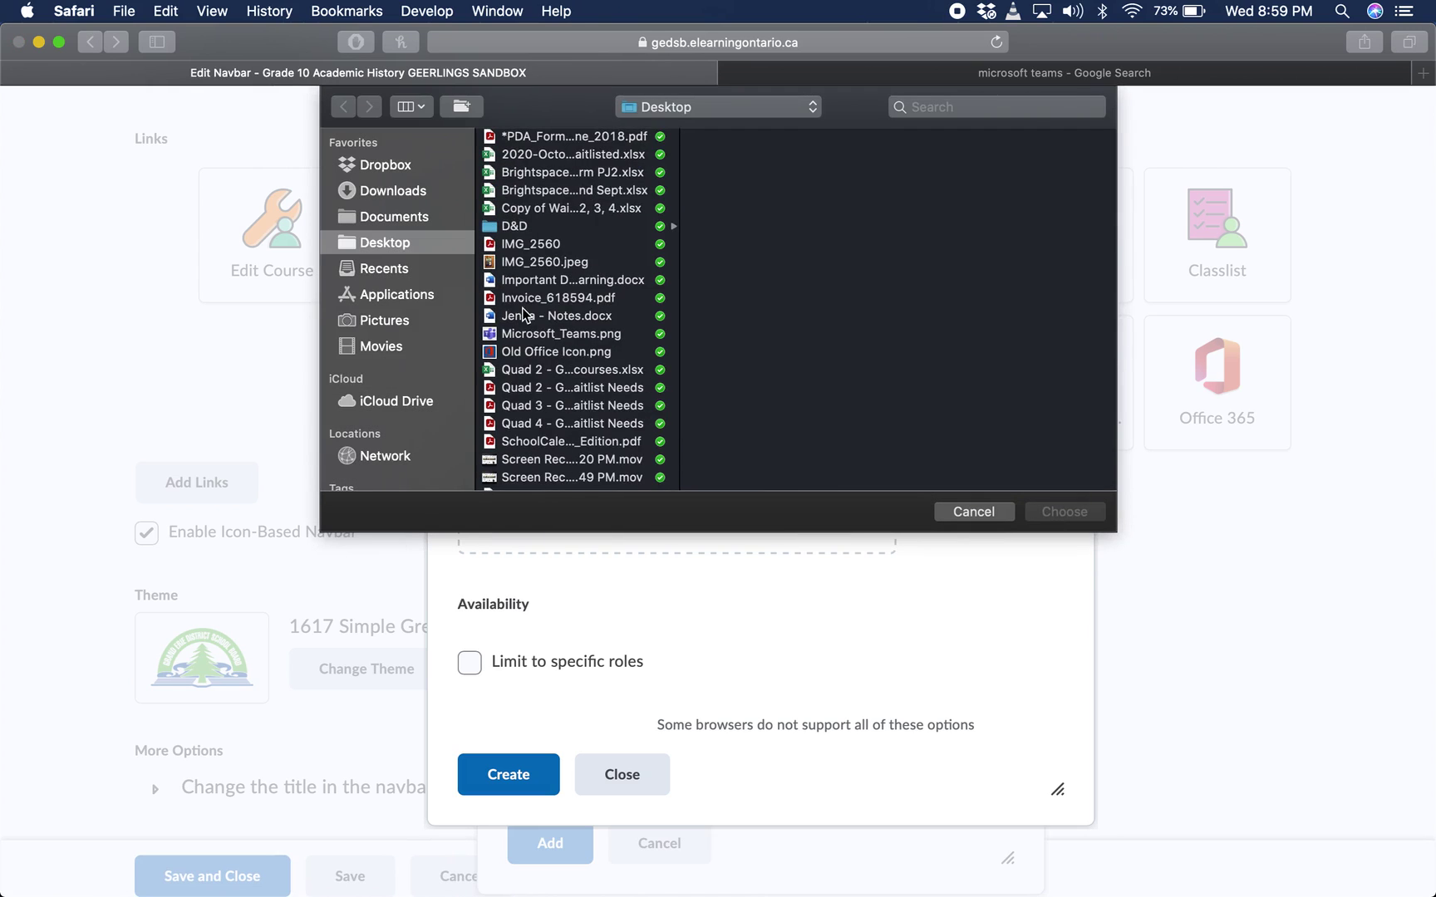
scroll(523, 314, down, 1)
click(586, 317)
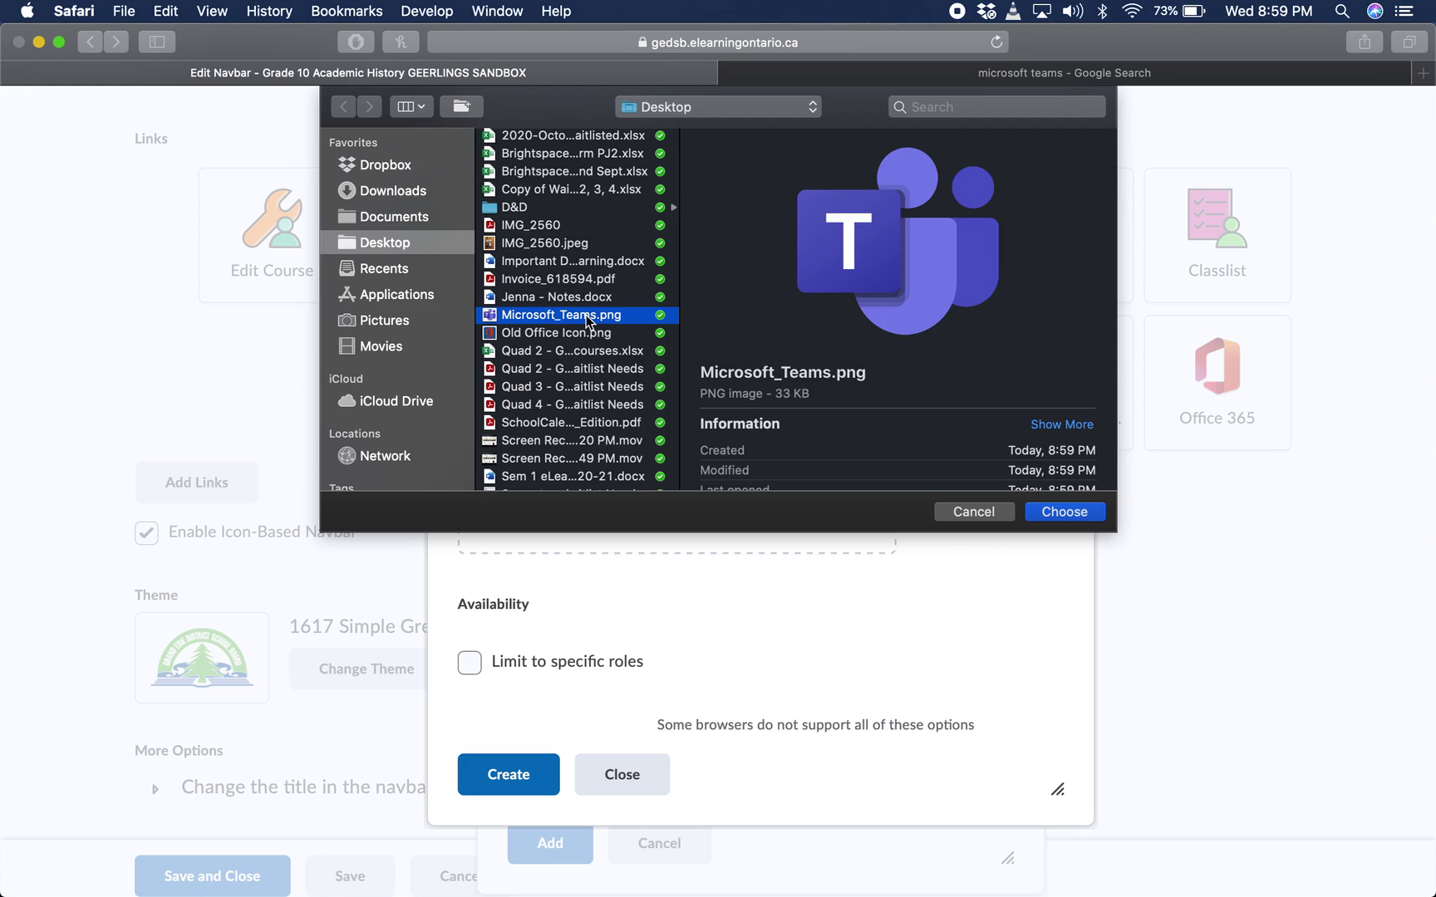
double_click(585, 316)
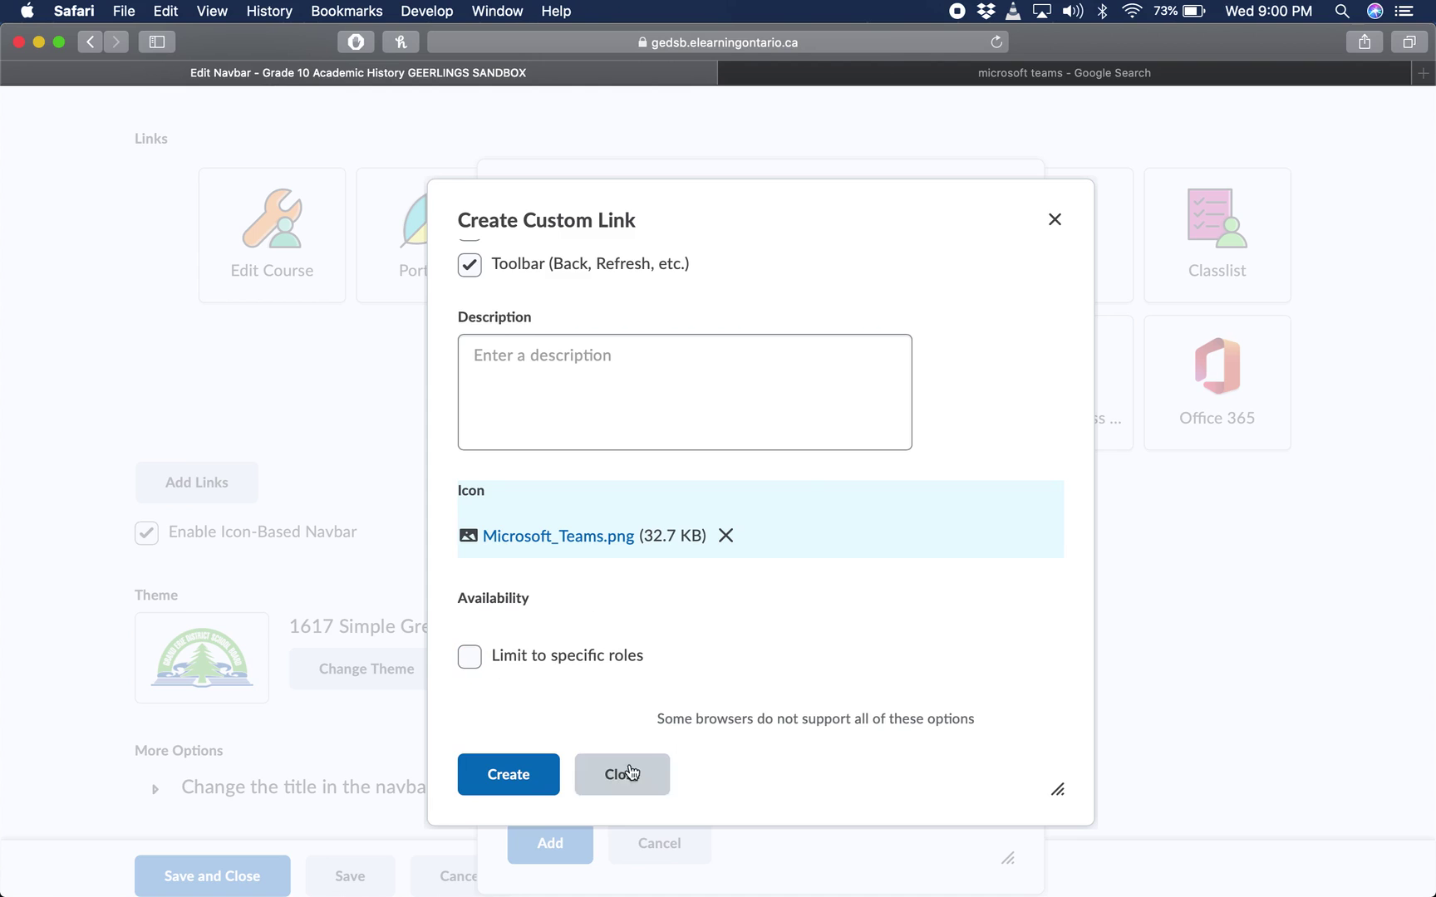
Create the Microsoft Teams custom link and add it to the navbar
click(508, 775)
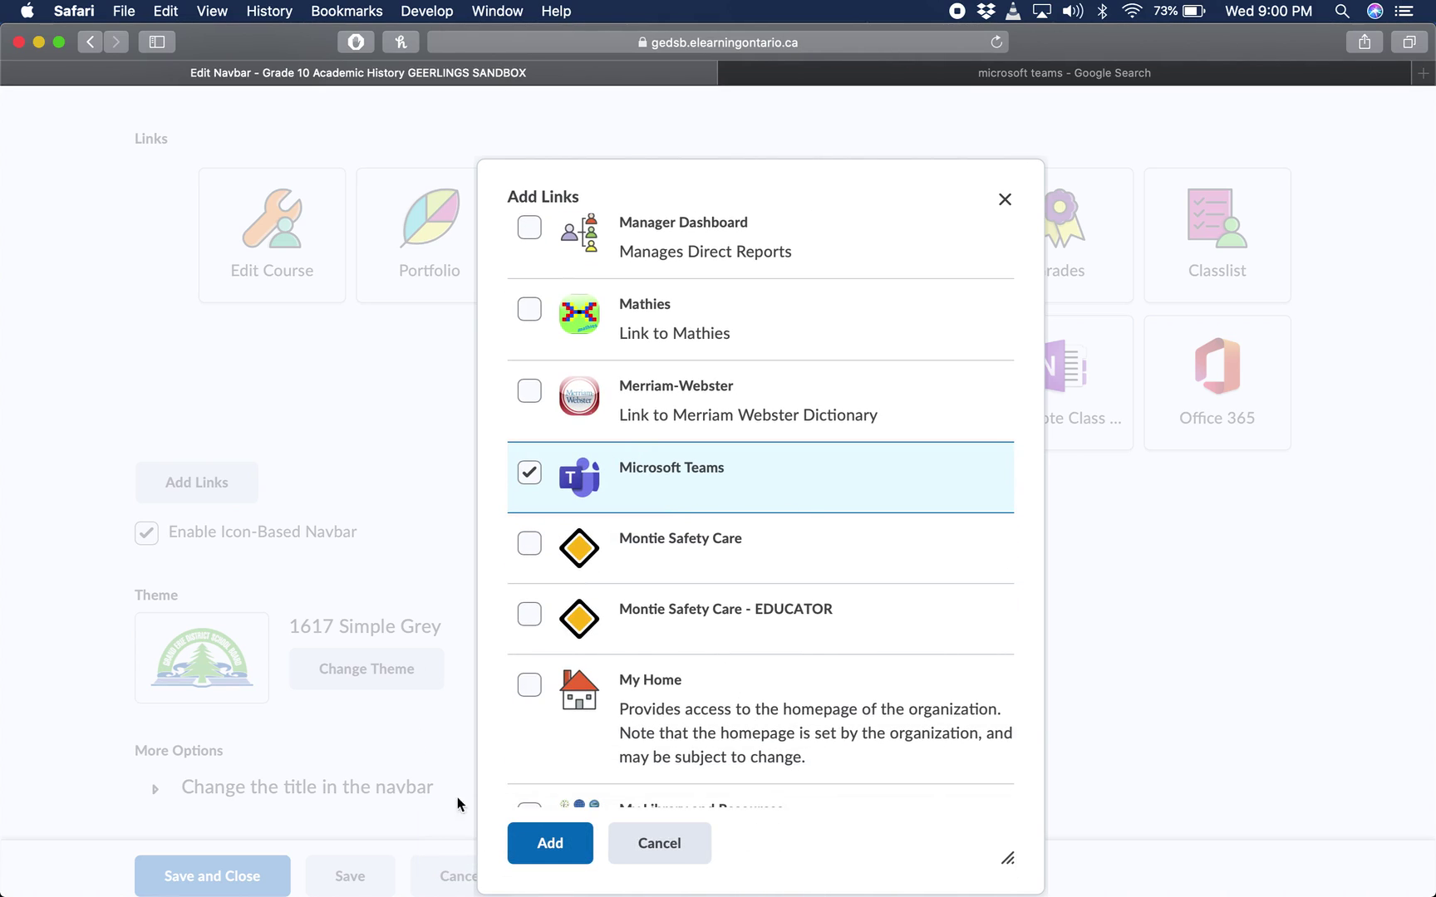
click(561, 846)
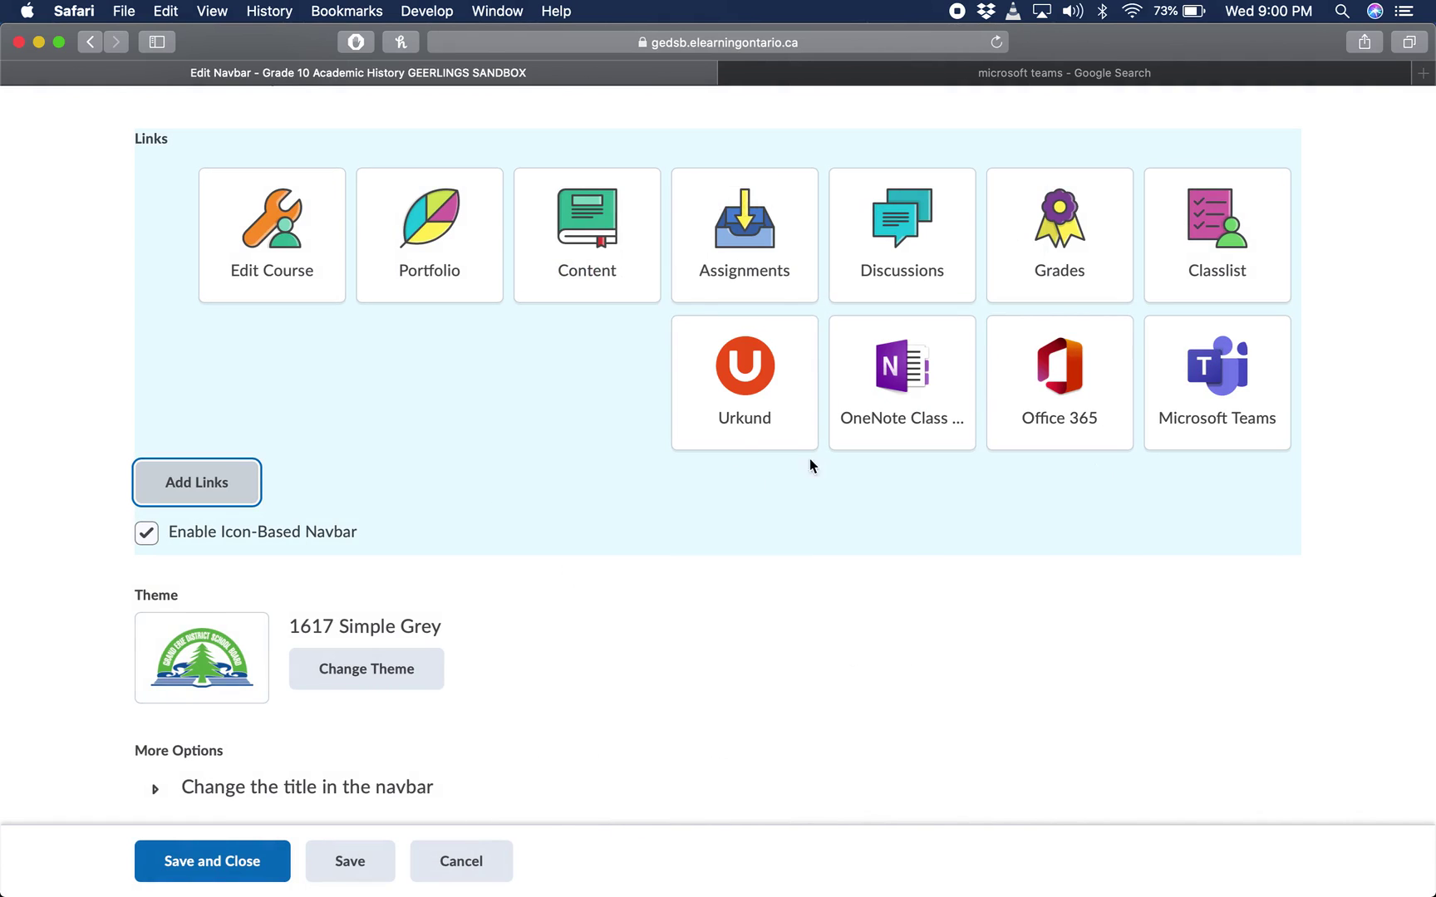
scroll(1125, 481, up, 3)
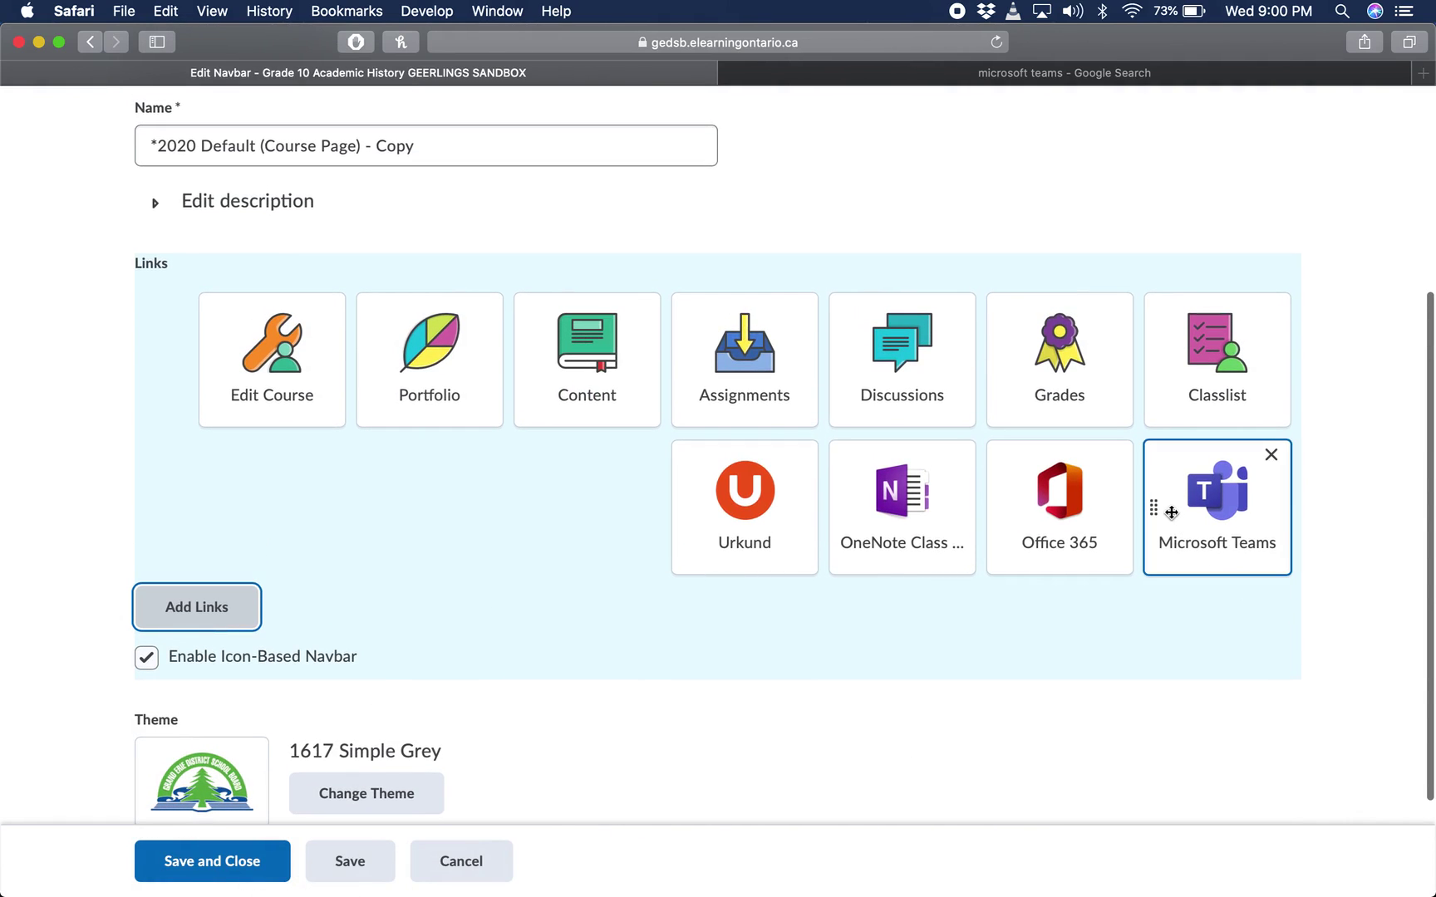
scroll(1256, 558, up, 2)
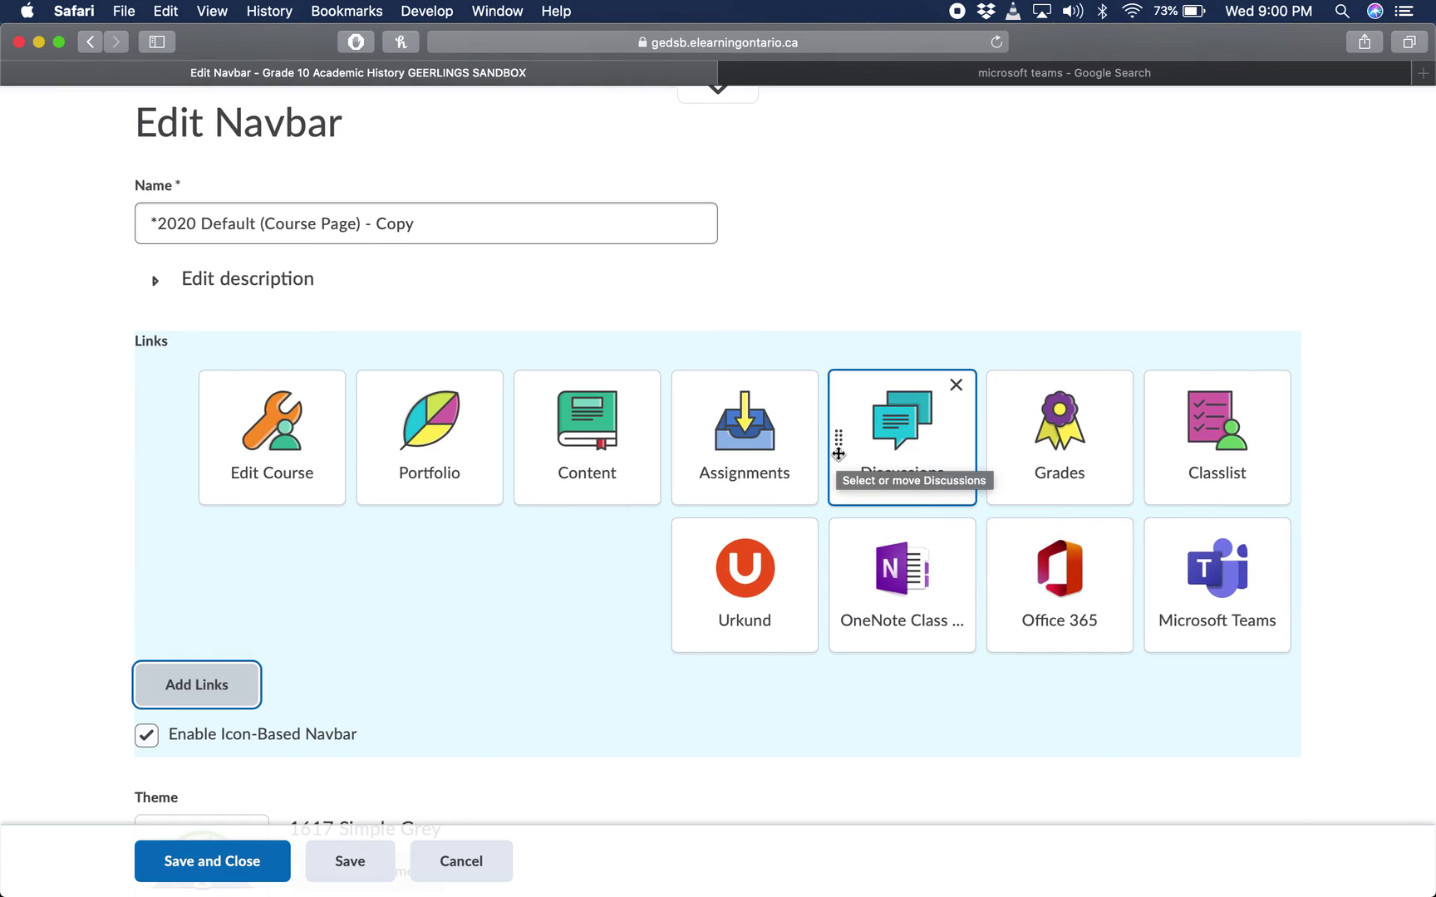
Remove Discussions from the navbar and move Microsoft Teams right after Assignments
click(955, 386)
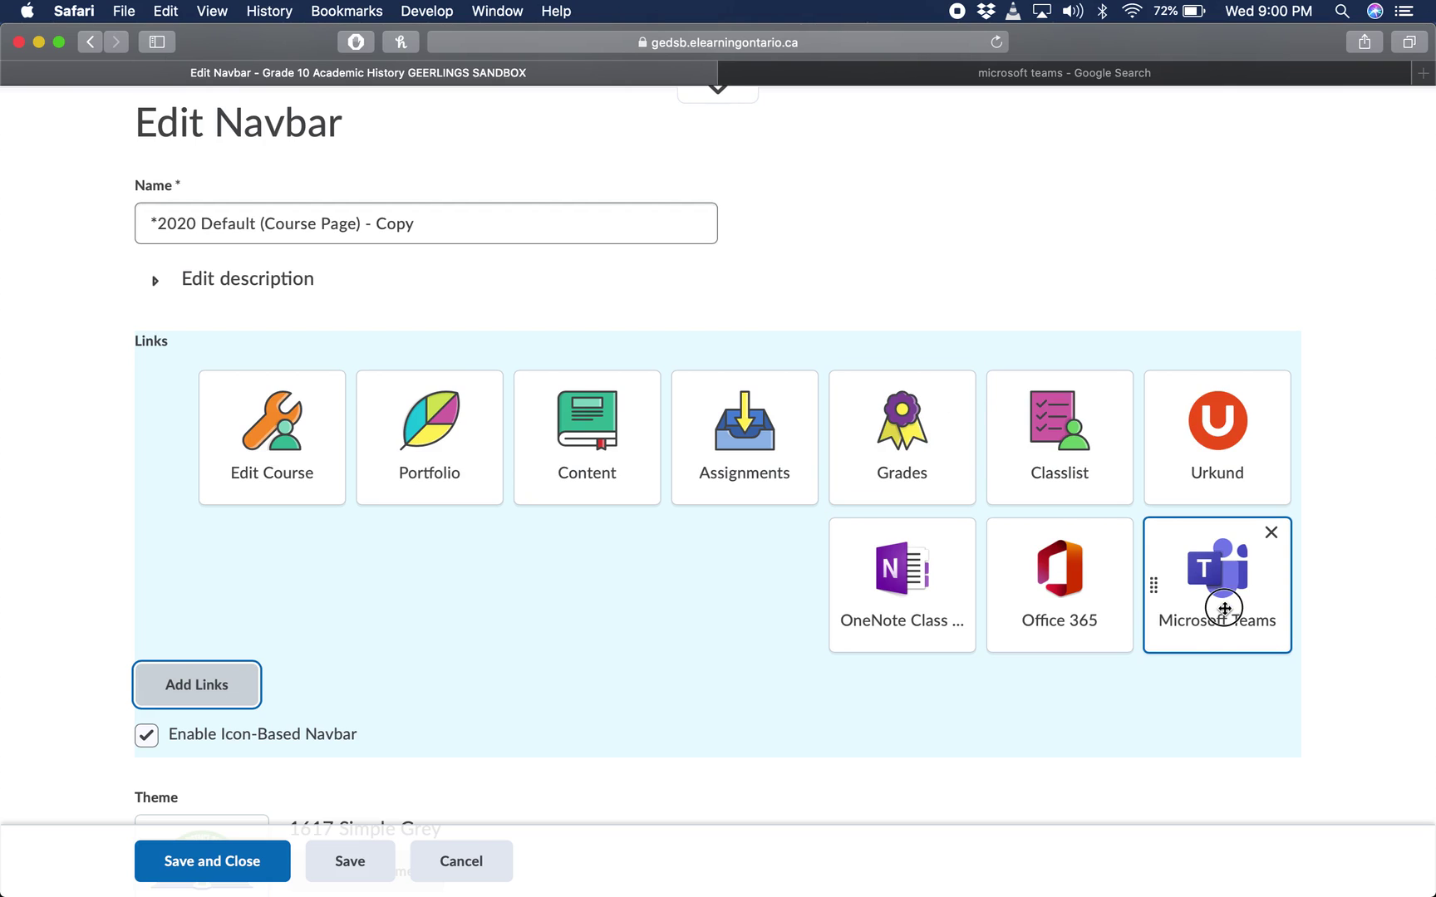
drag(1224, 609, 837, 440)
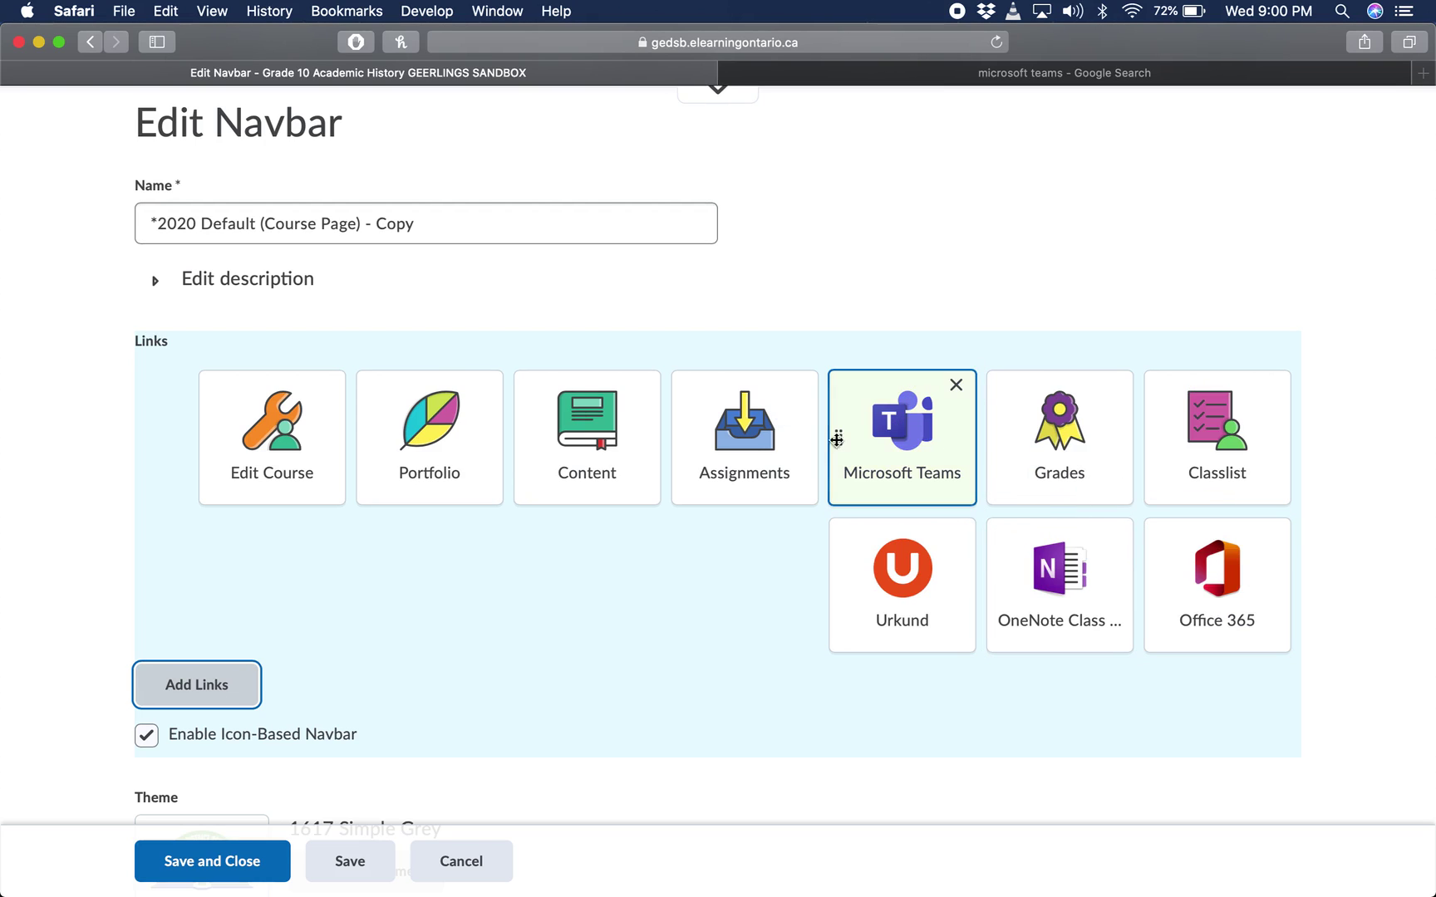
scroll(990, 598, down, 2)
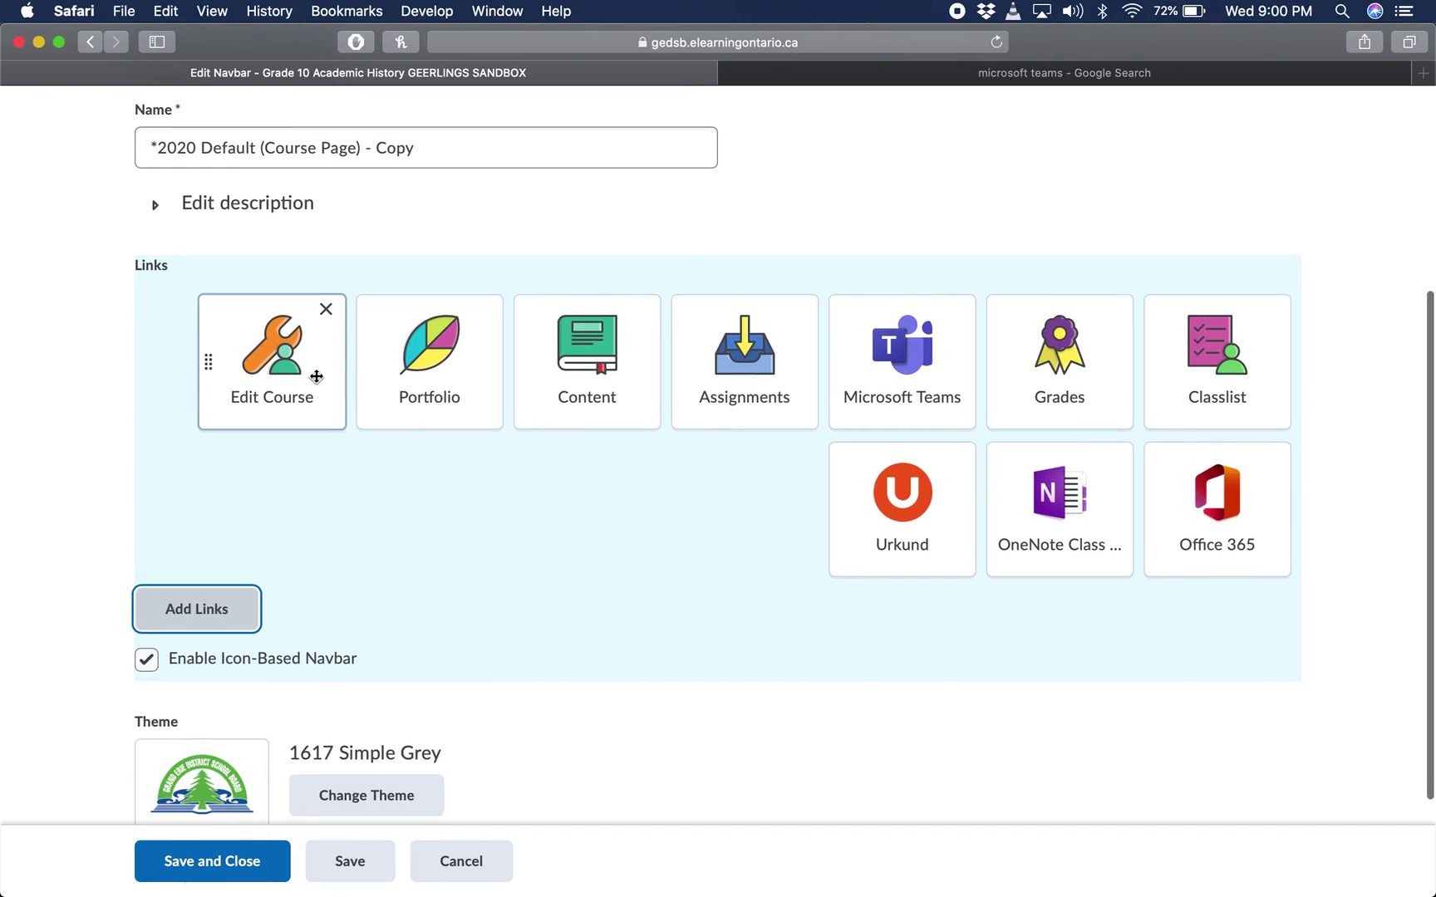
scroll(1127, 395, down, 1)
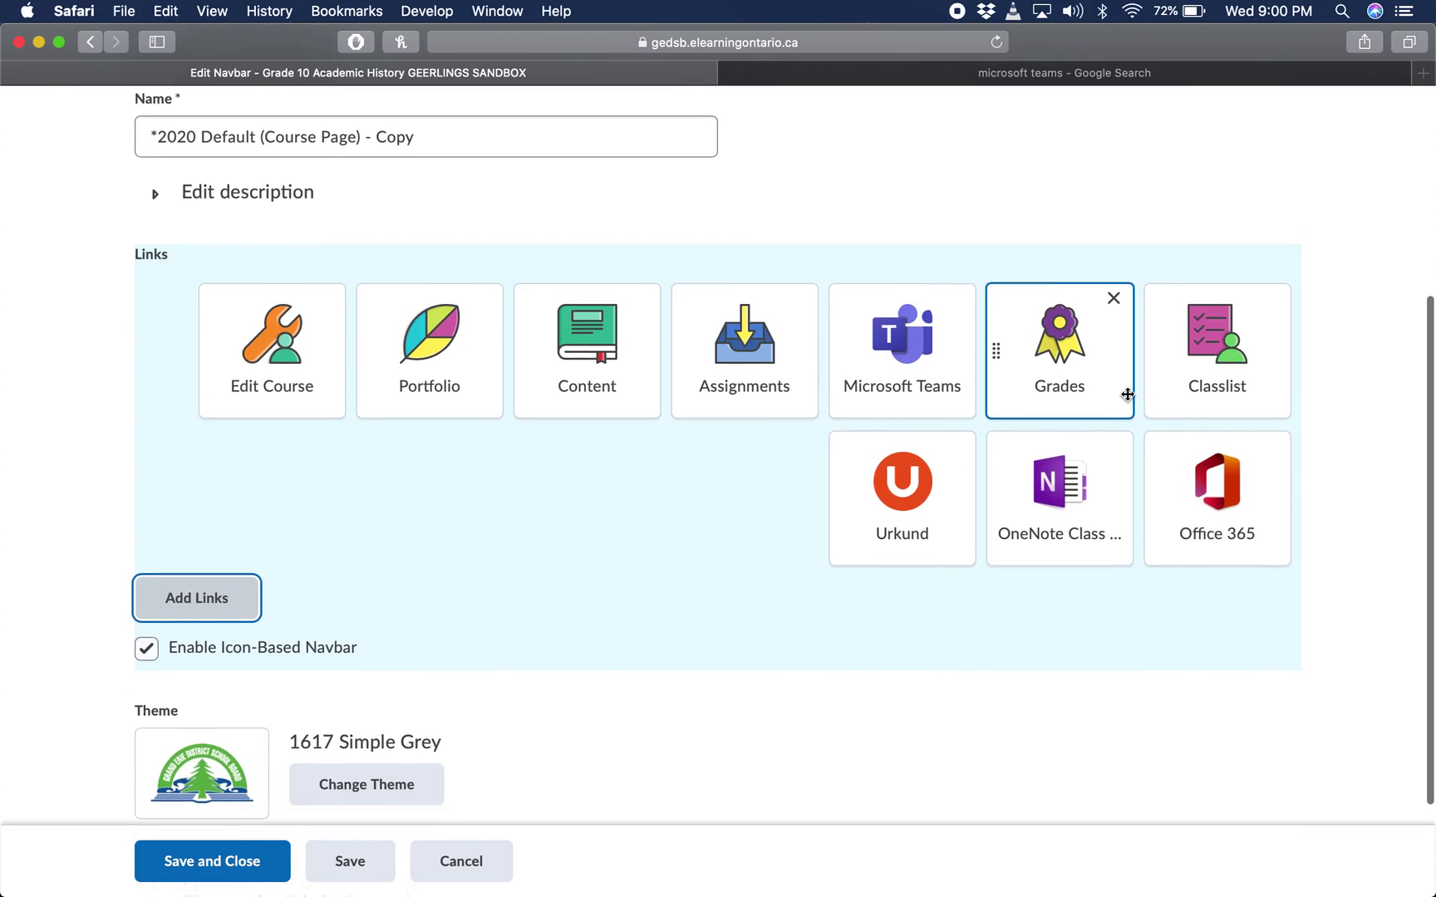
scroll(1127, 394, down, 3)
scroll(568, 664, down, 2)
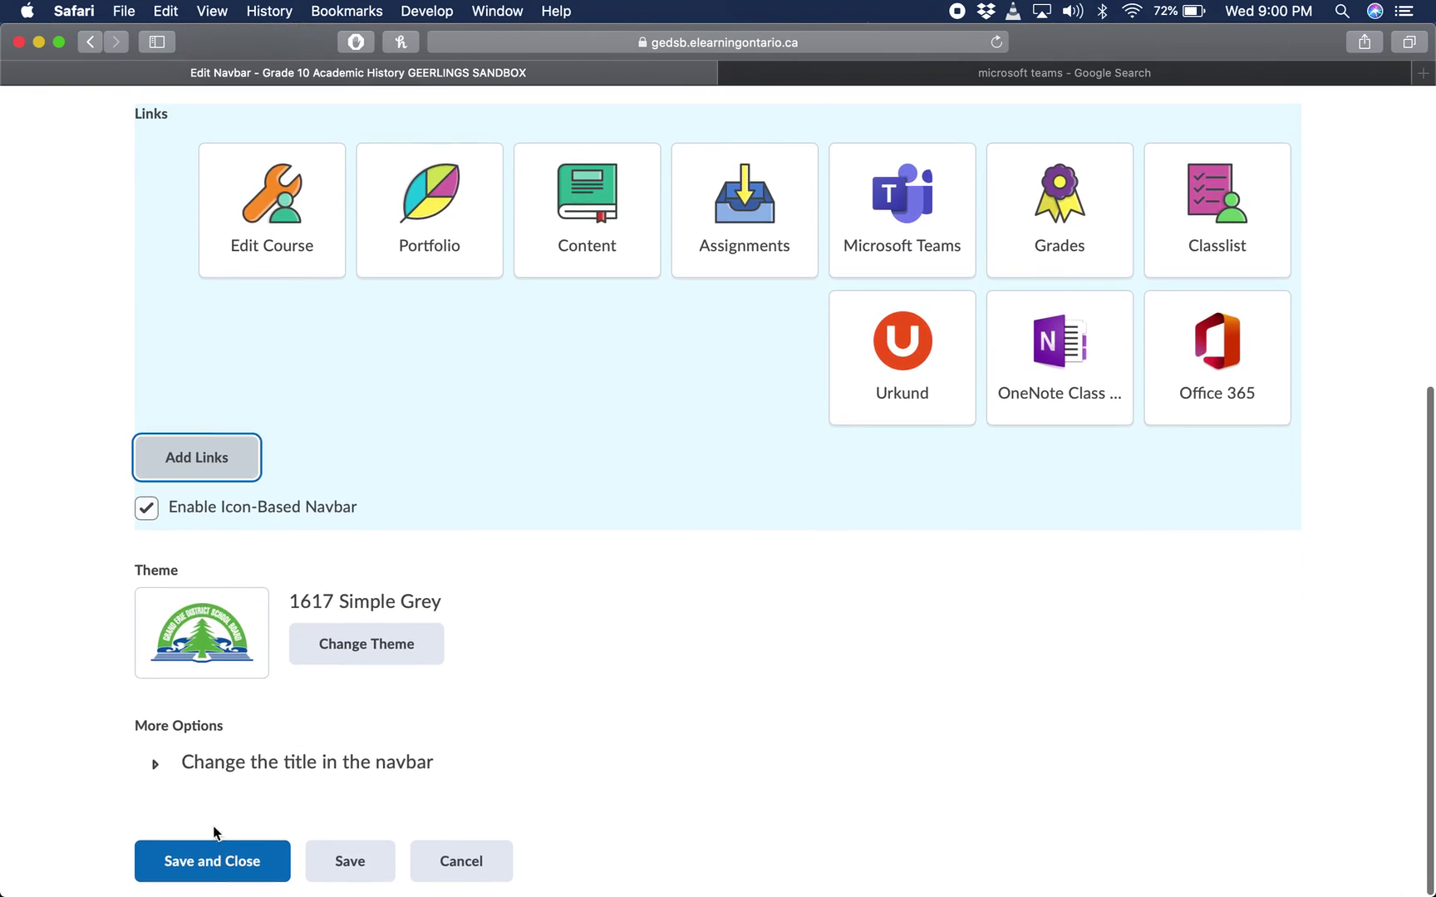
Save and close the navbar editor, confirming Leave Page
click(214, 861)
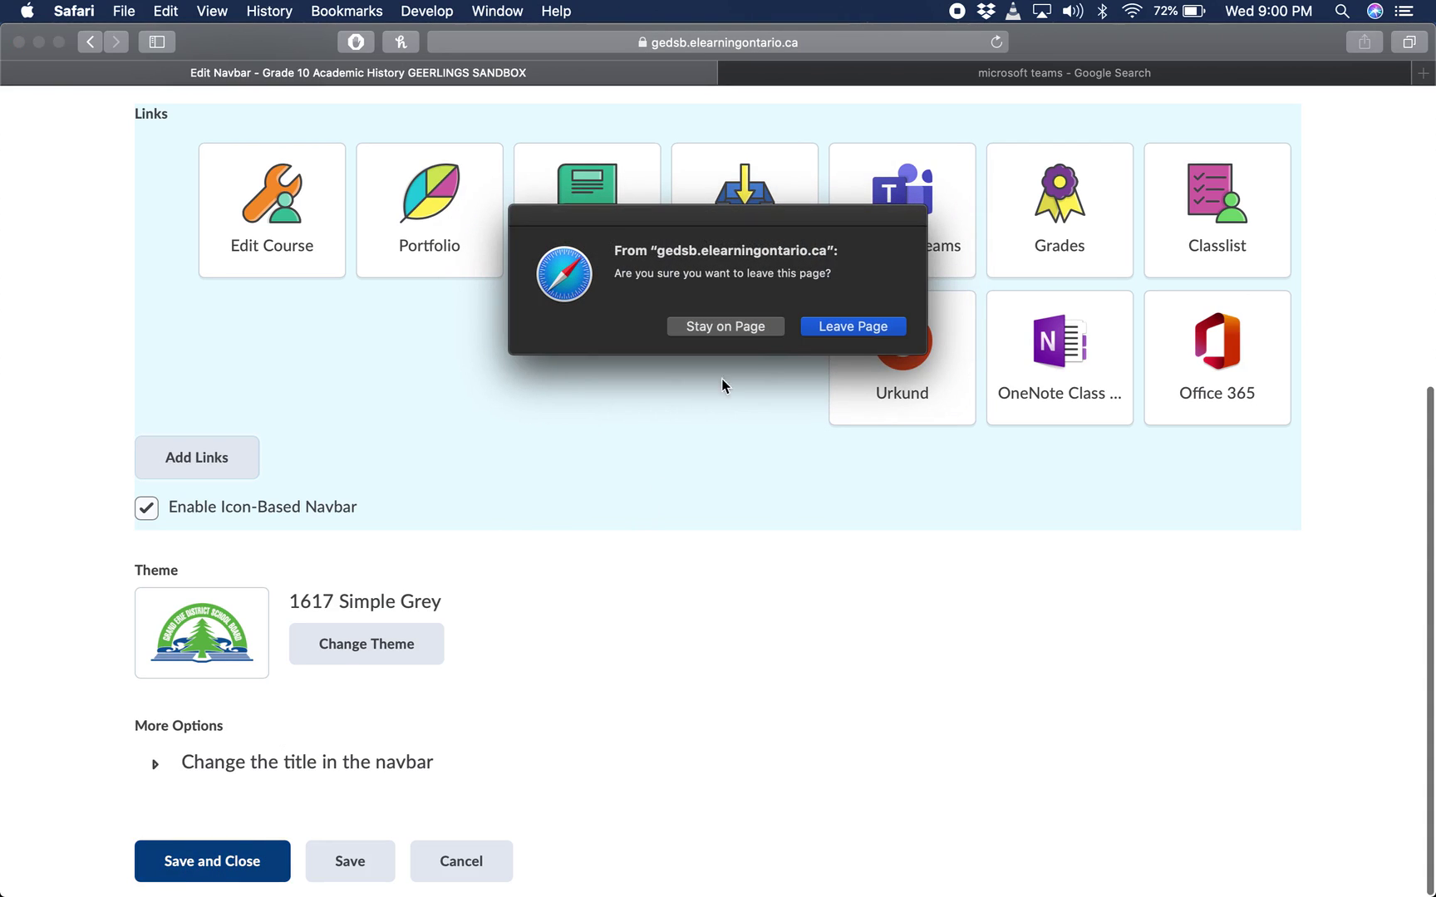
click(844, 329)
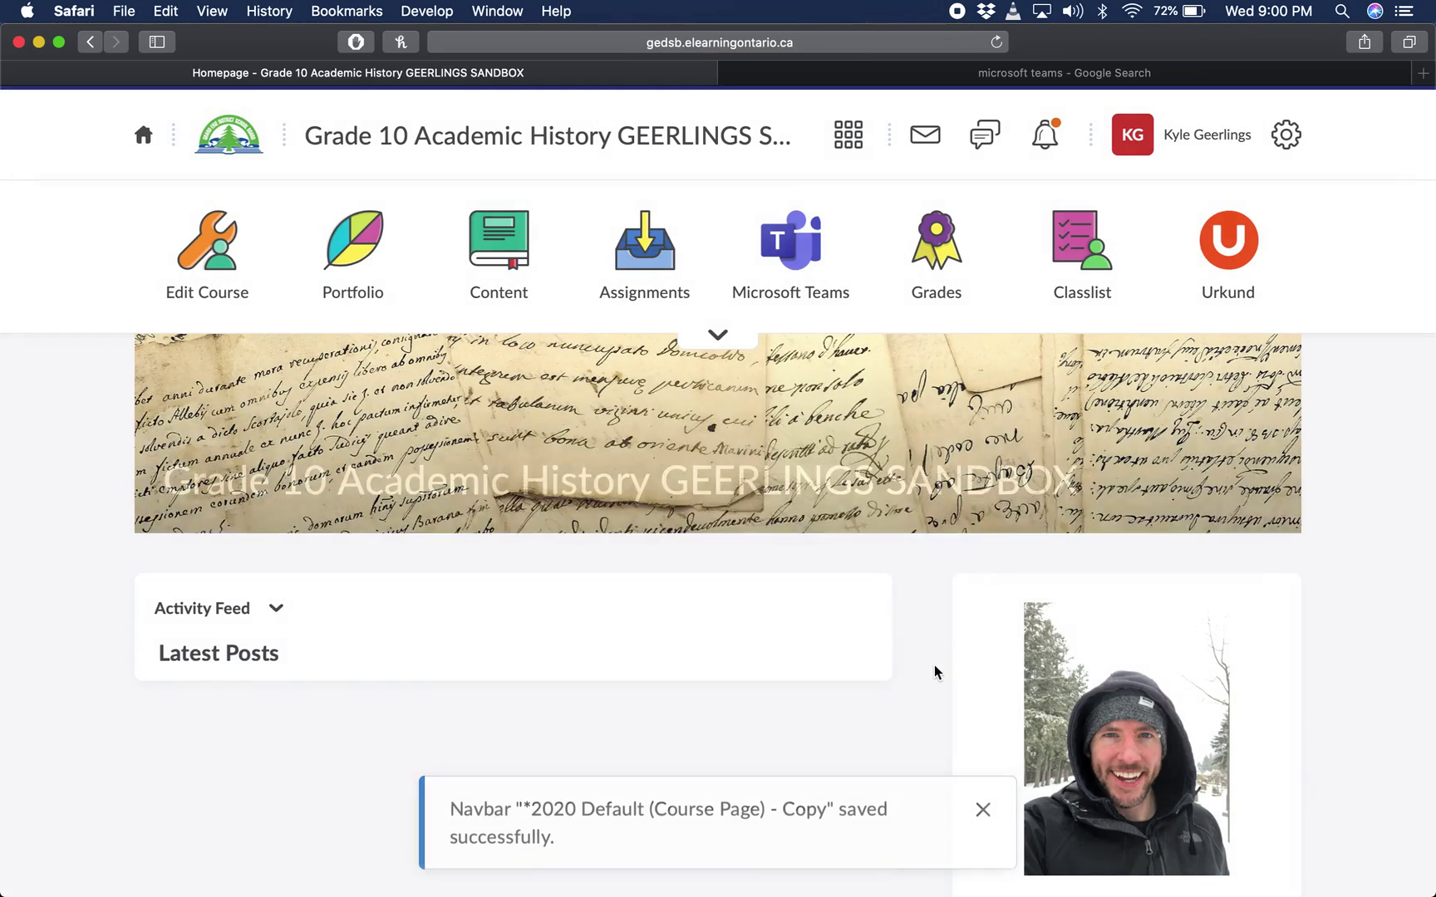
scroll(934, 671, down, 1)
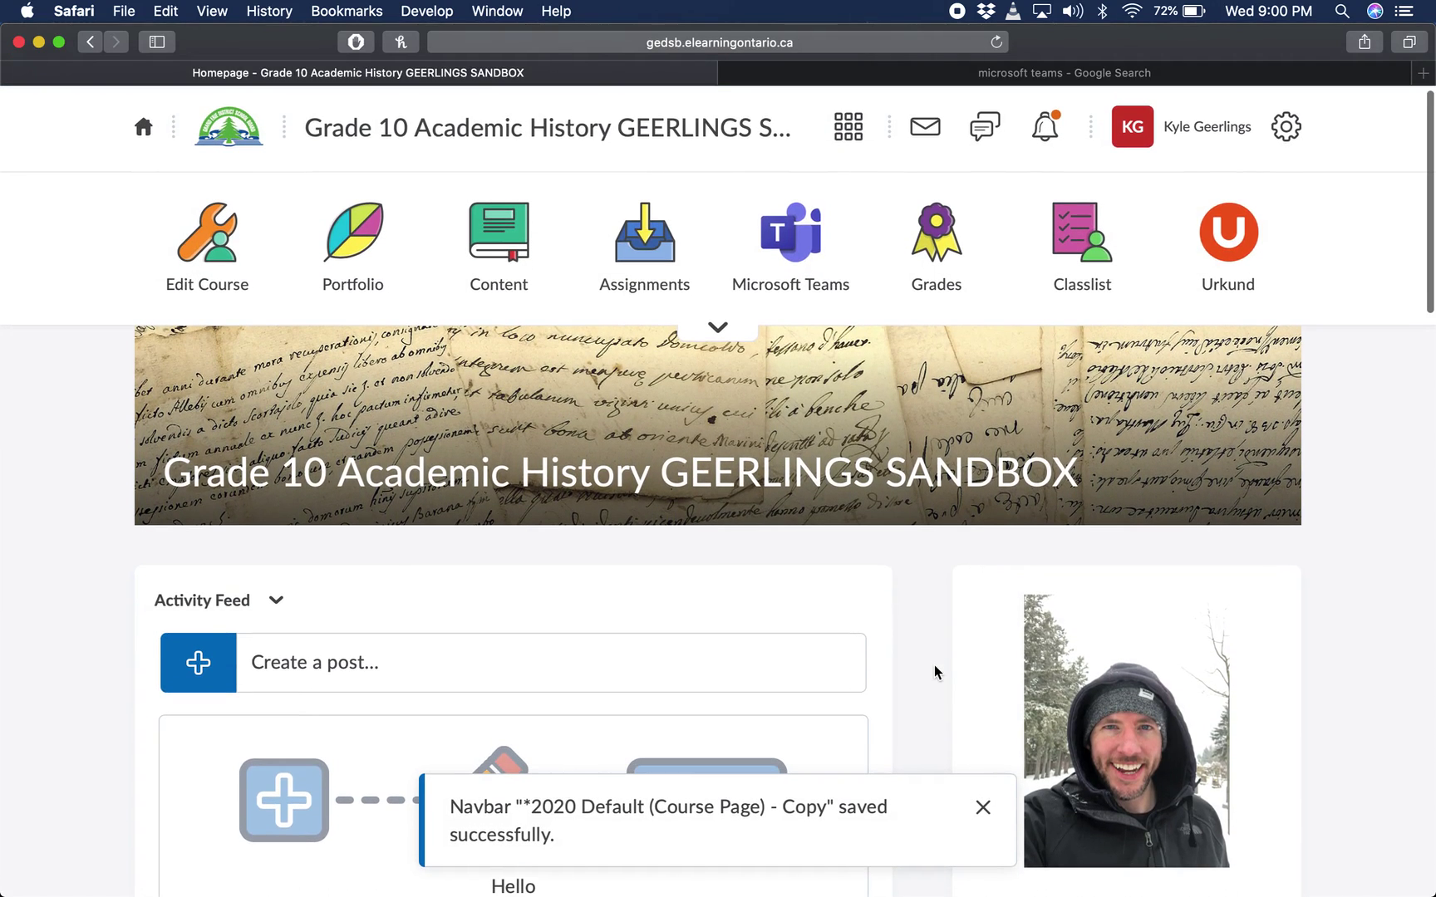
scroll(839, 253, up, 1)
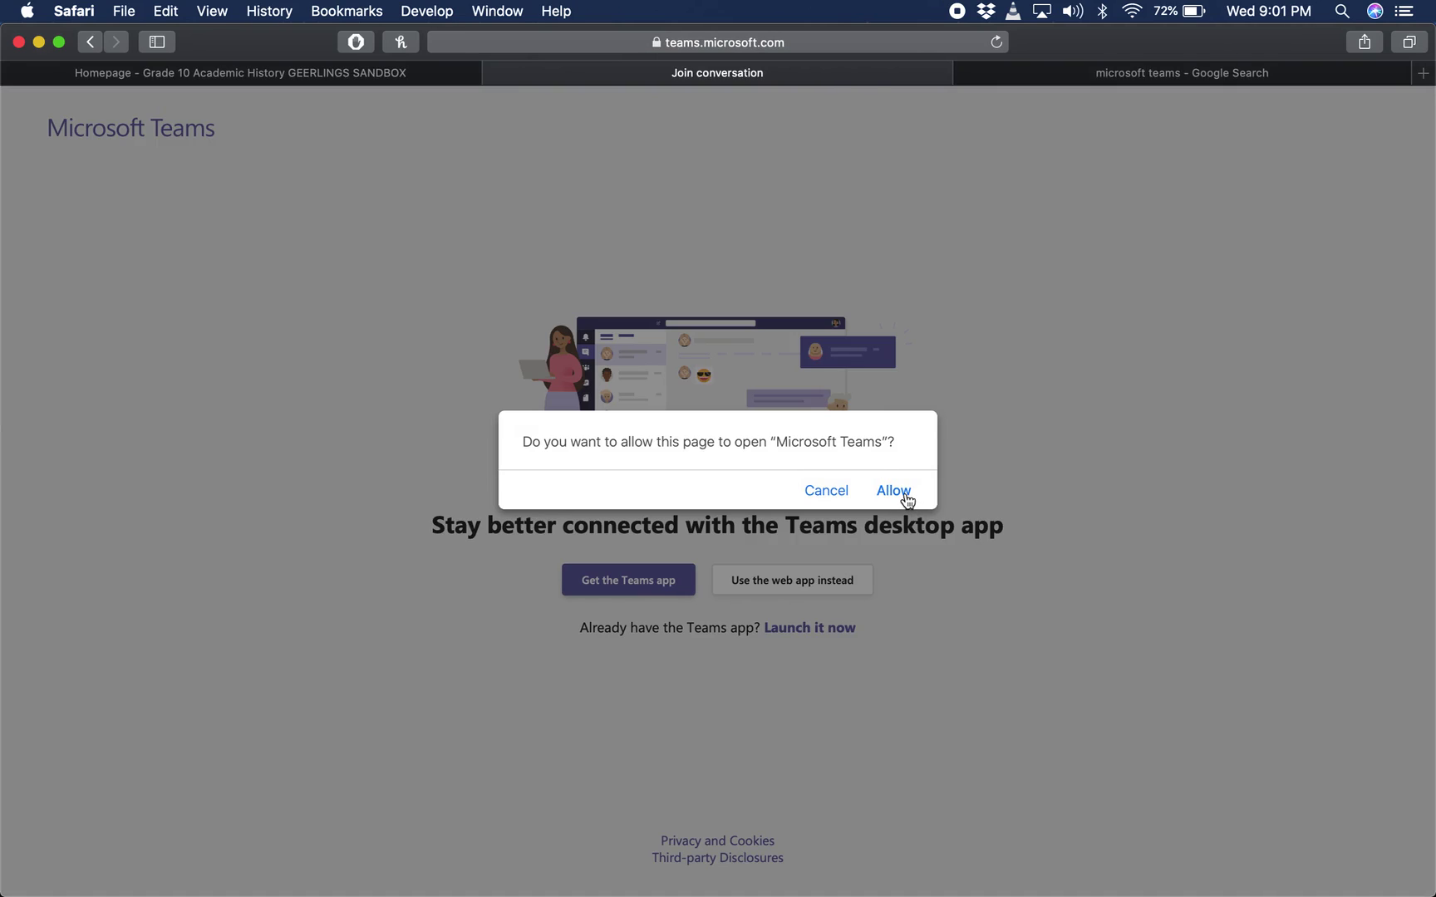
Allow the link to open CHC2D - Quad 1 in the Teams app, then return to Safari's Homepage tab
click(905, 495)
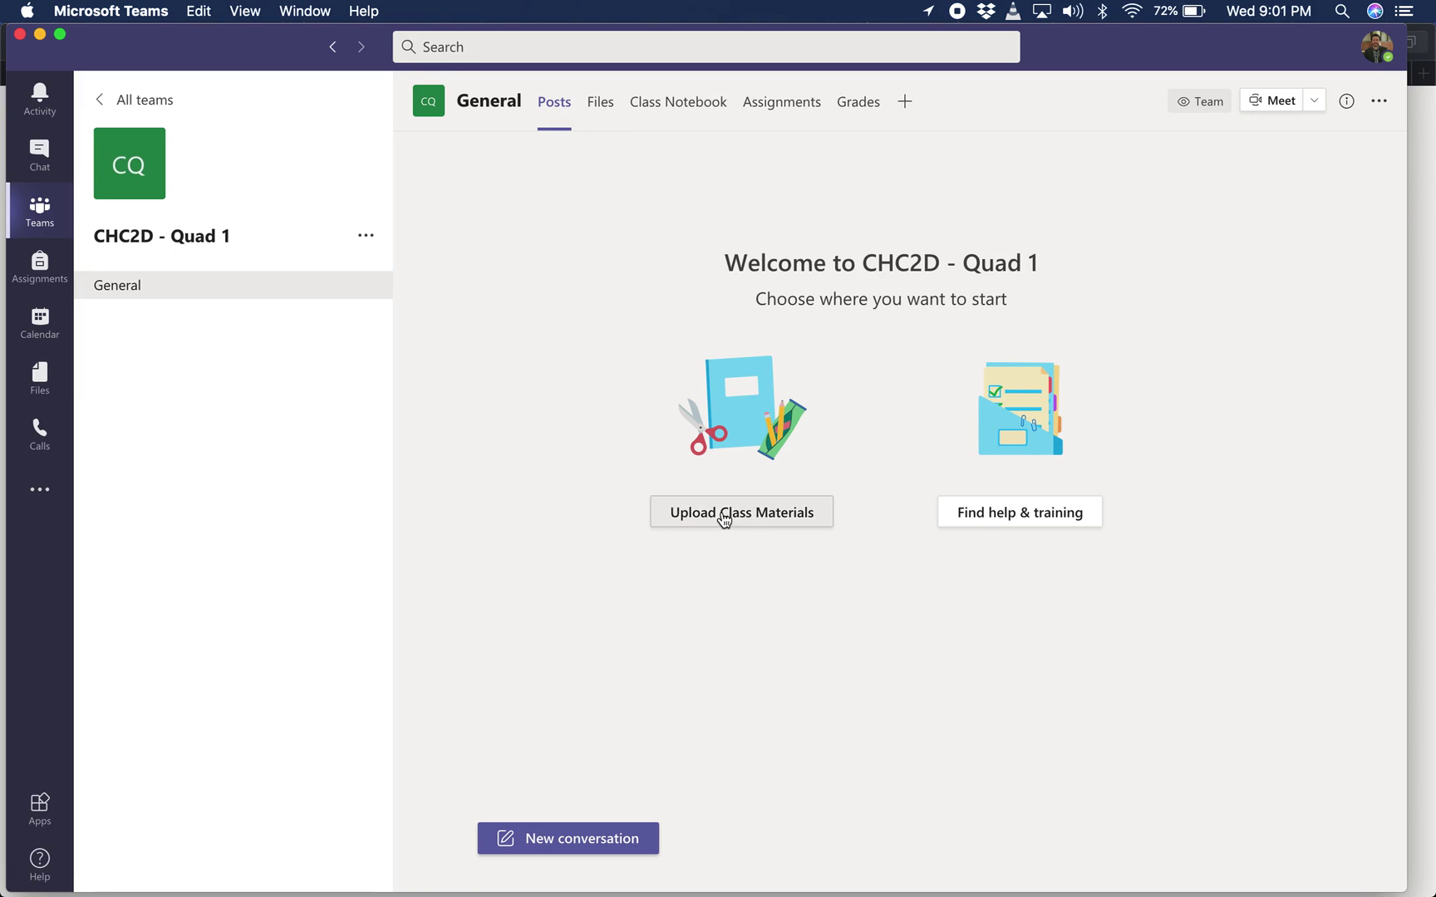
key(ctrl+Up)
click(606, 353)
click(267, 75)
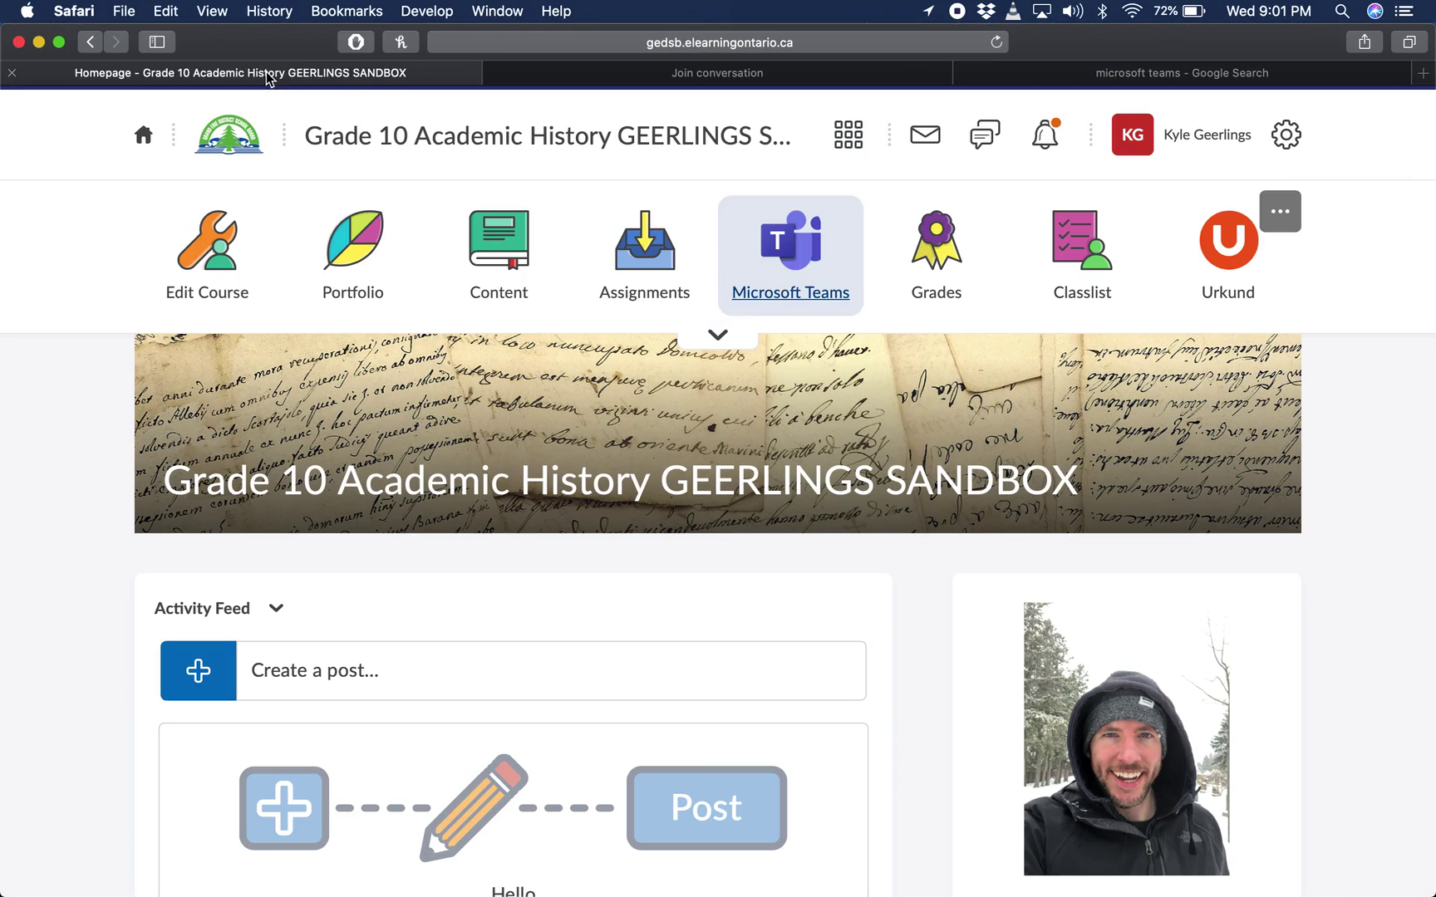